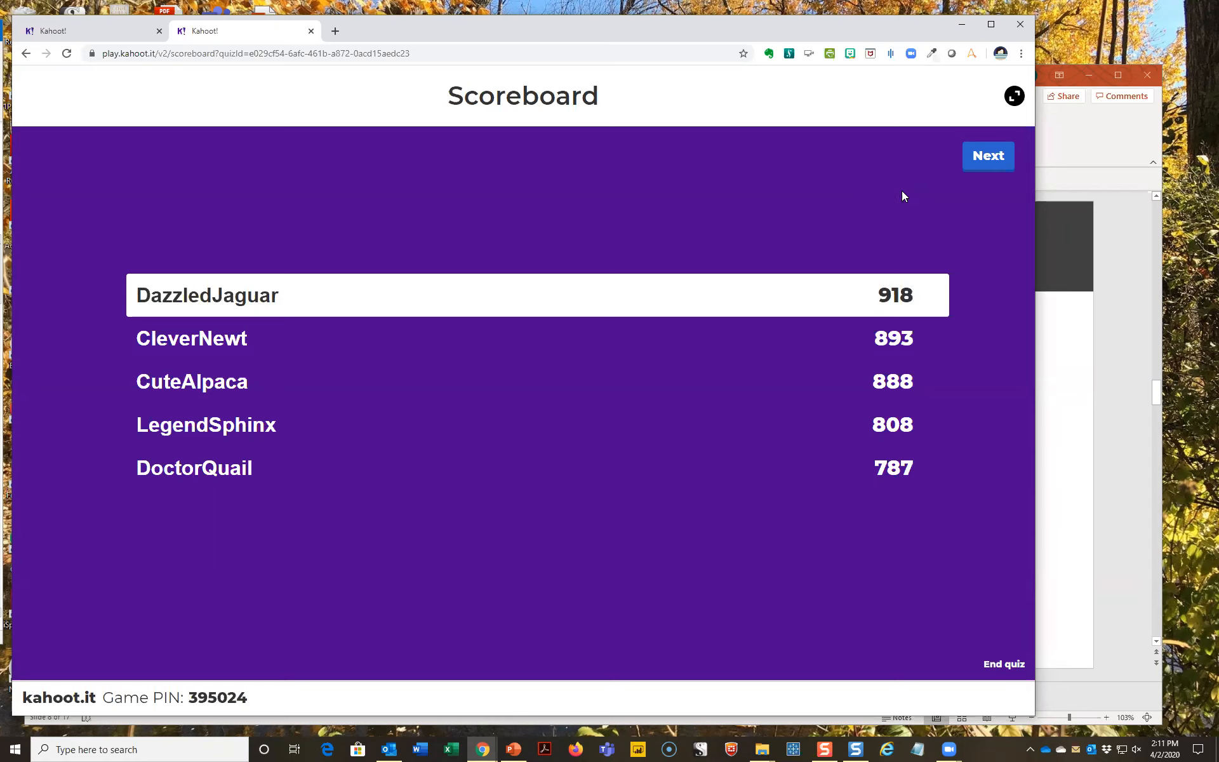
- Advance the hosted Polling trivia game through its remaining questions, scoreboards and explanation slides to the final podium
left_click(982, 163)
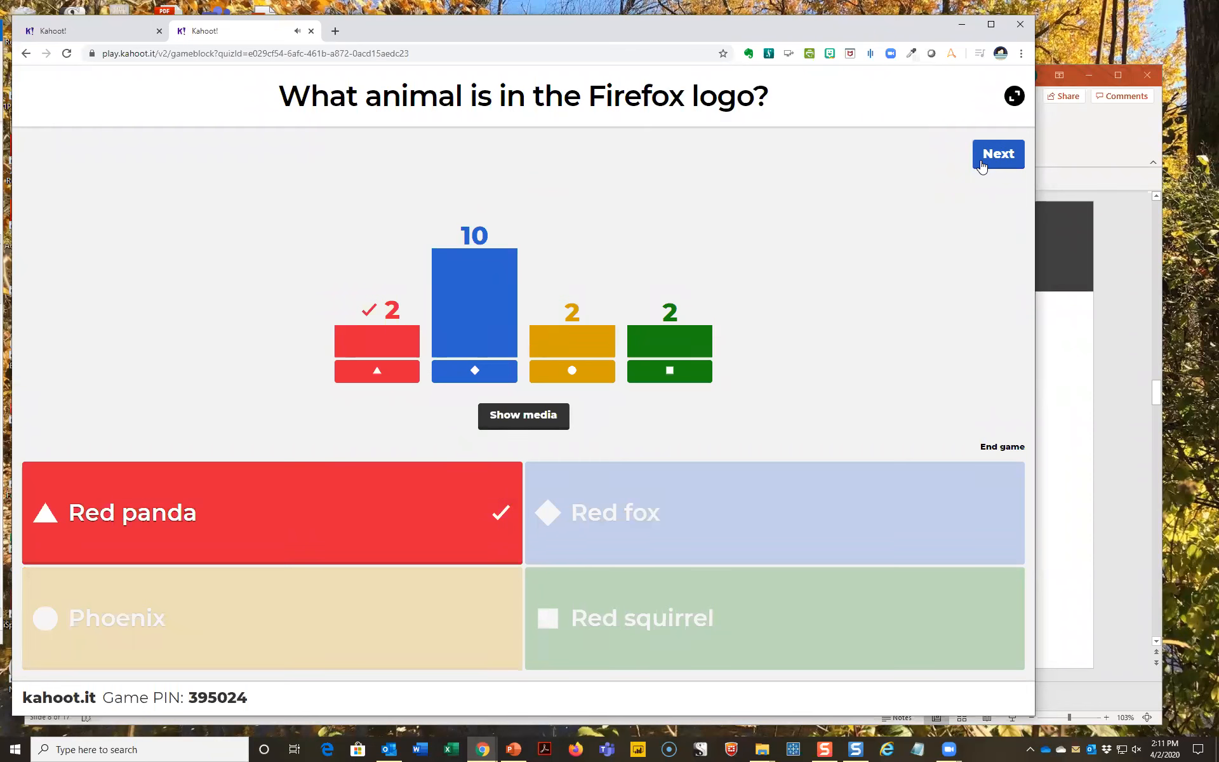
left_click(984, 163)
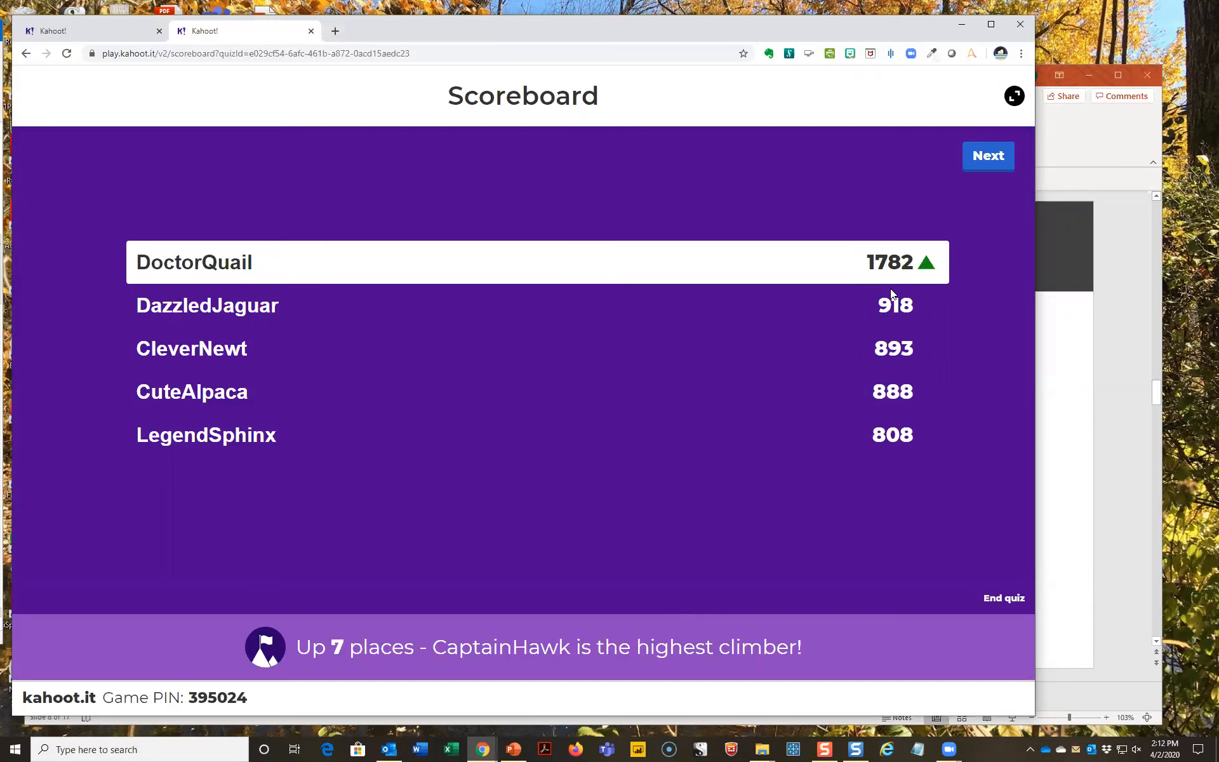
left_click(983, 157)
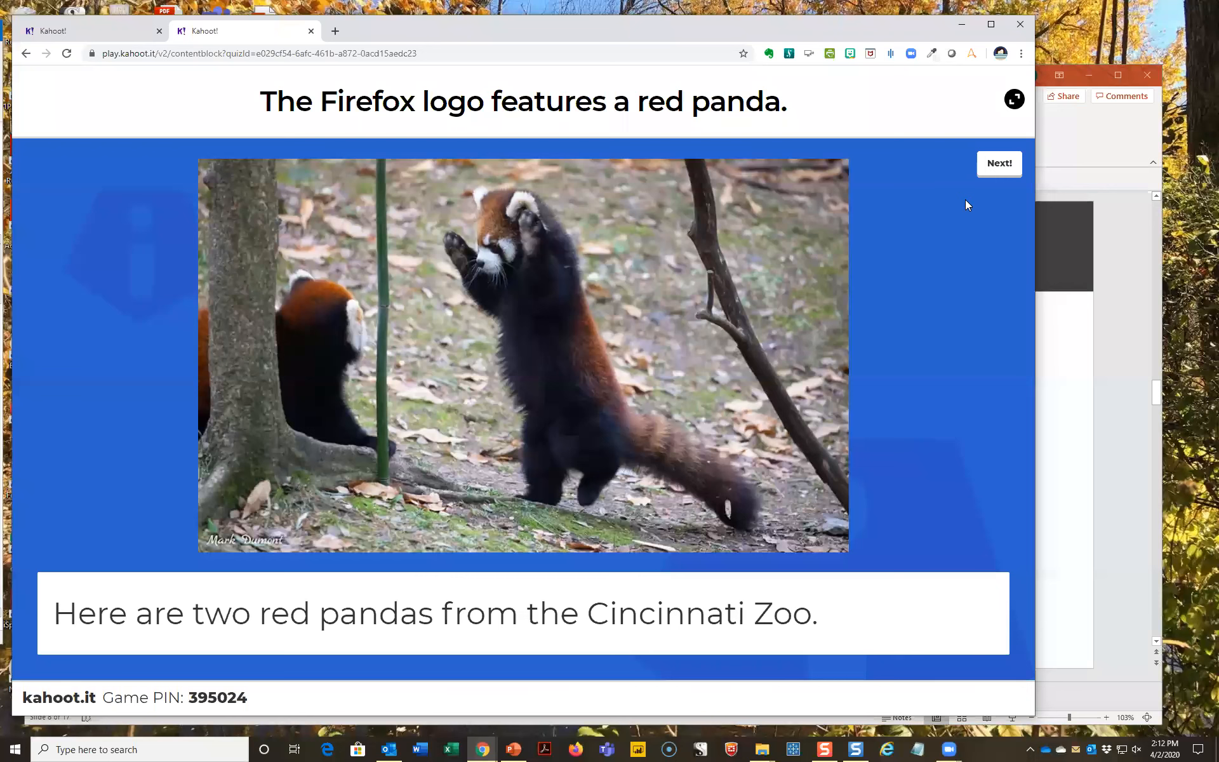
left_click(990, 173)
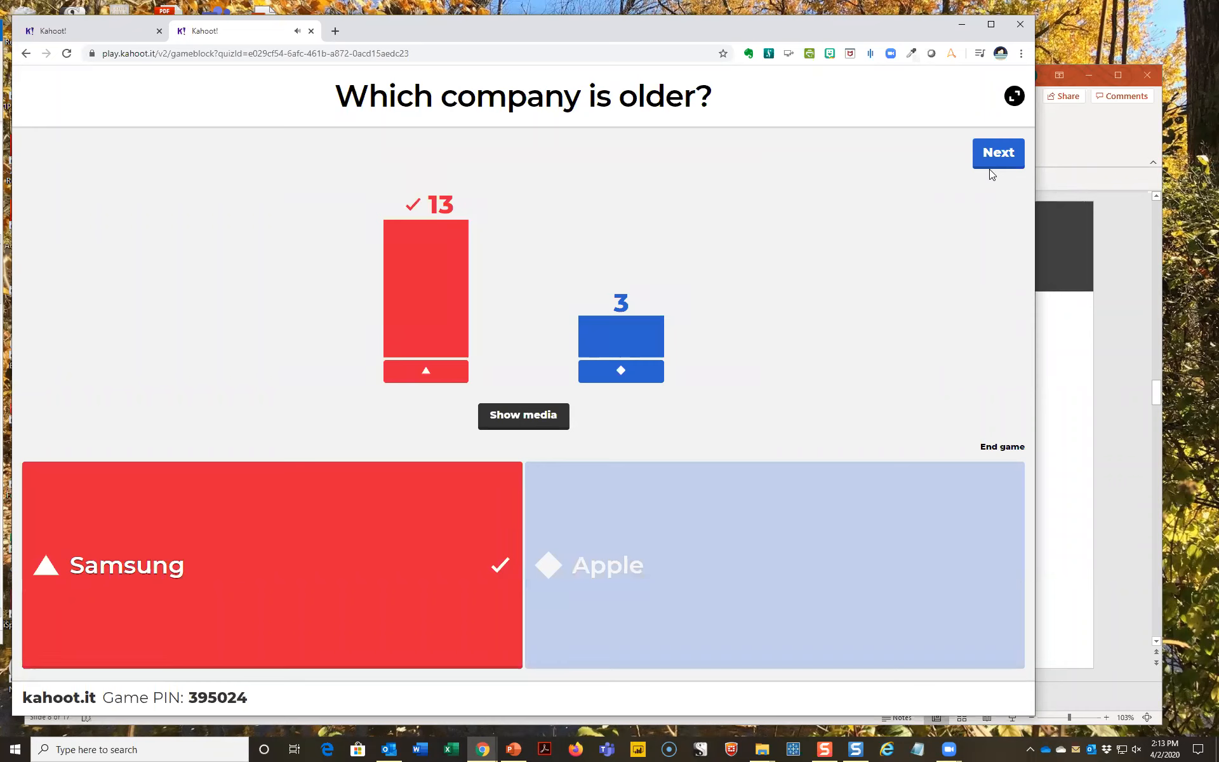
left_click(991, 161)
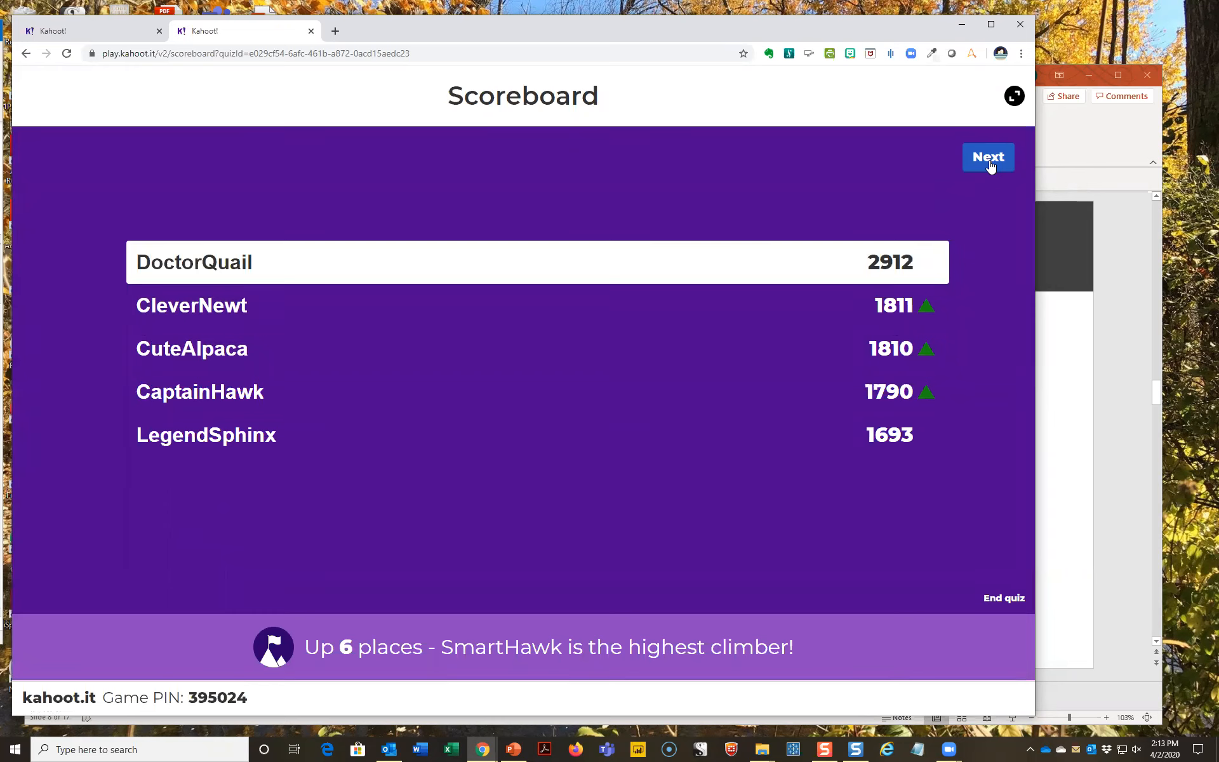
left_click(990, 161)
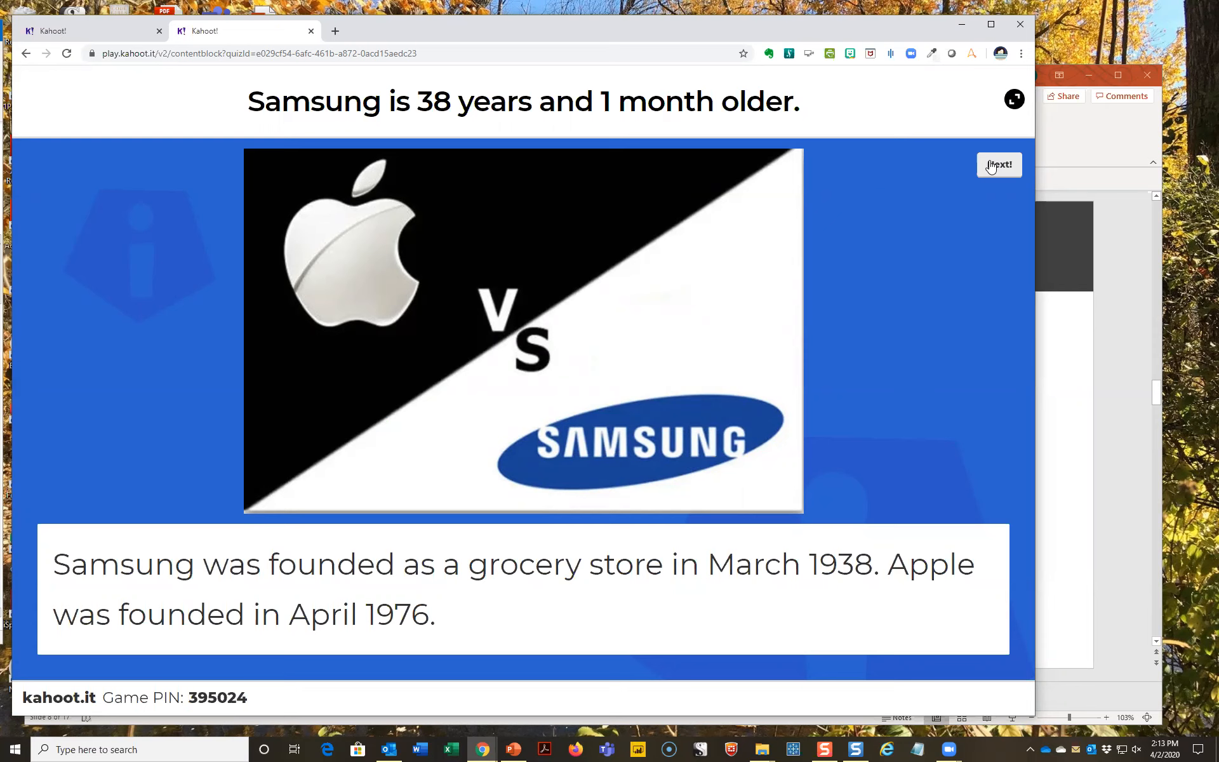
left_click(992, 165)
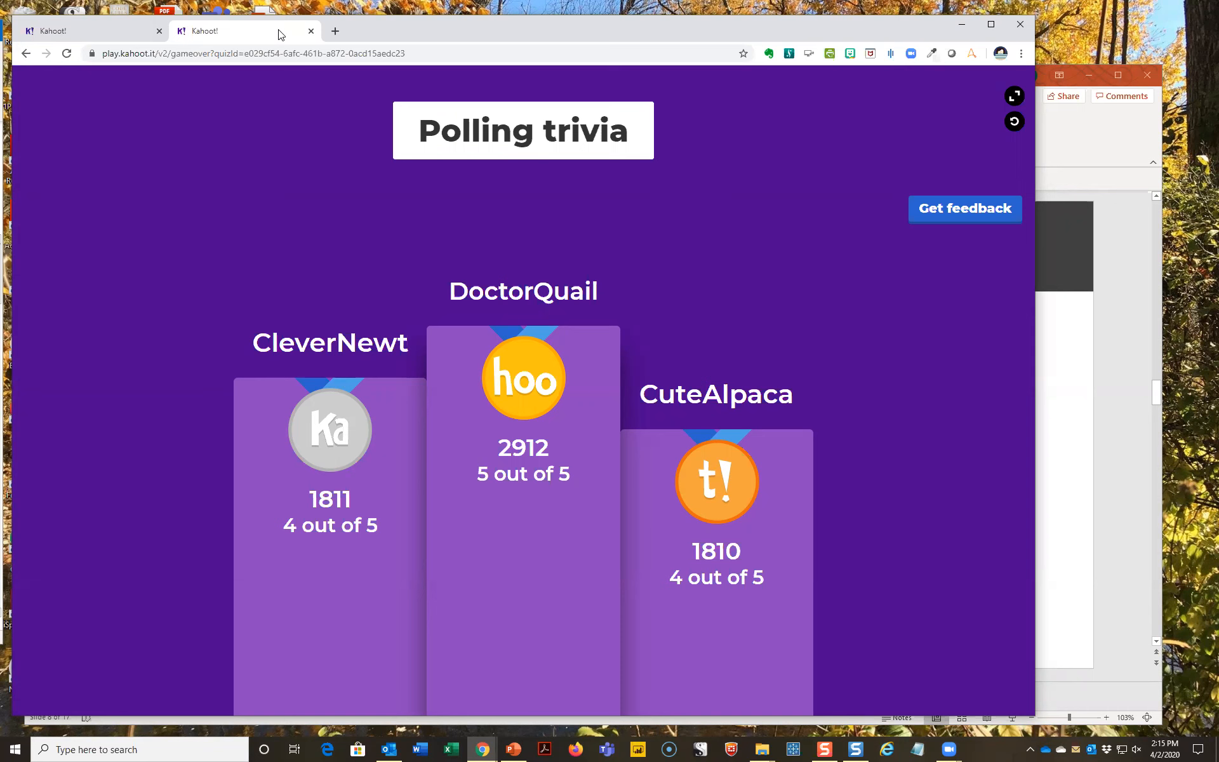
- Switch to PowerPoint and present from the "Play a Kahoot! game" slide on to the Demonstration slide
left_click(1074, 133)
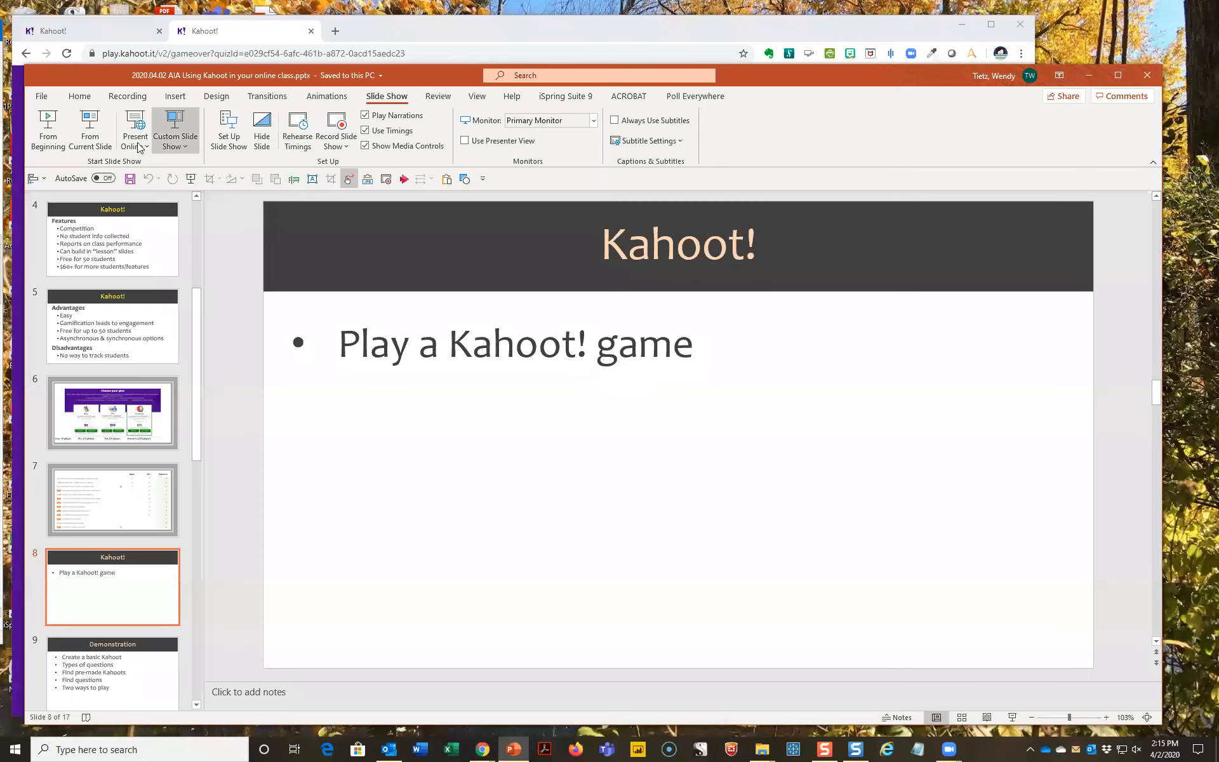
left_click(93, 135)
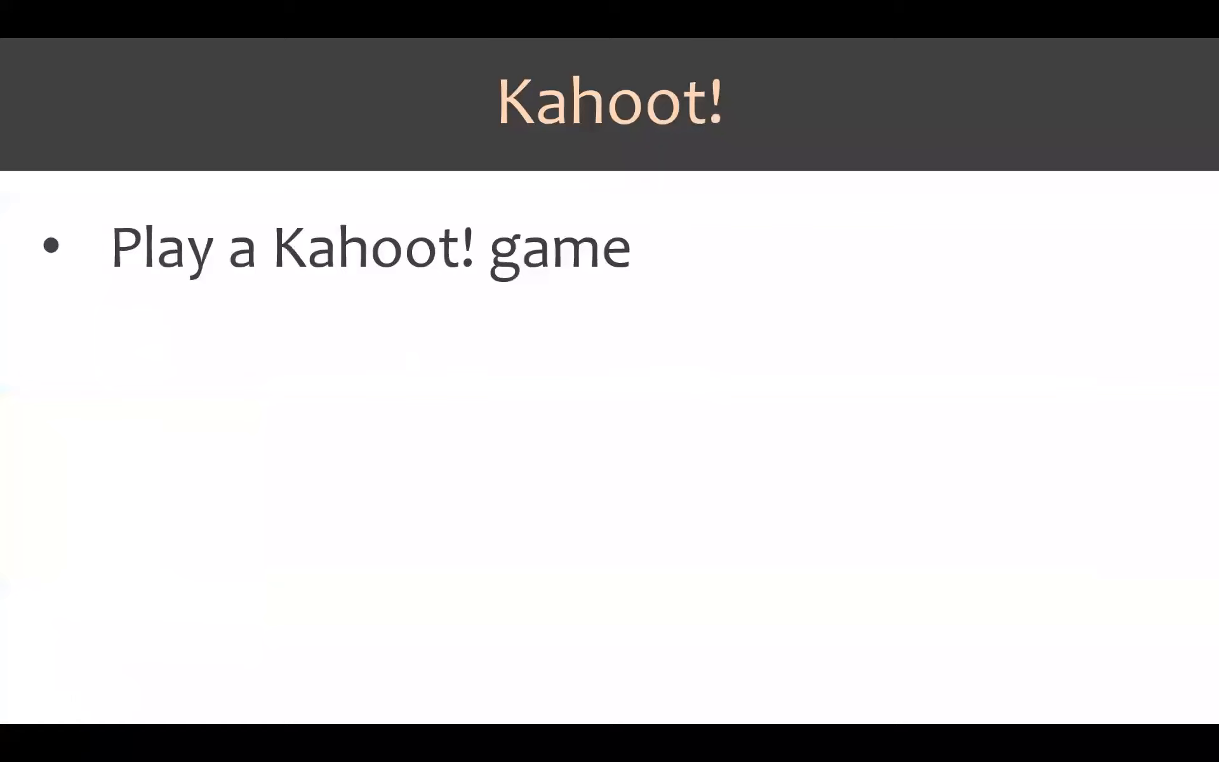
left_click(327, 386)
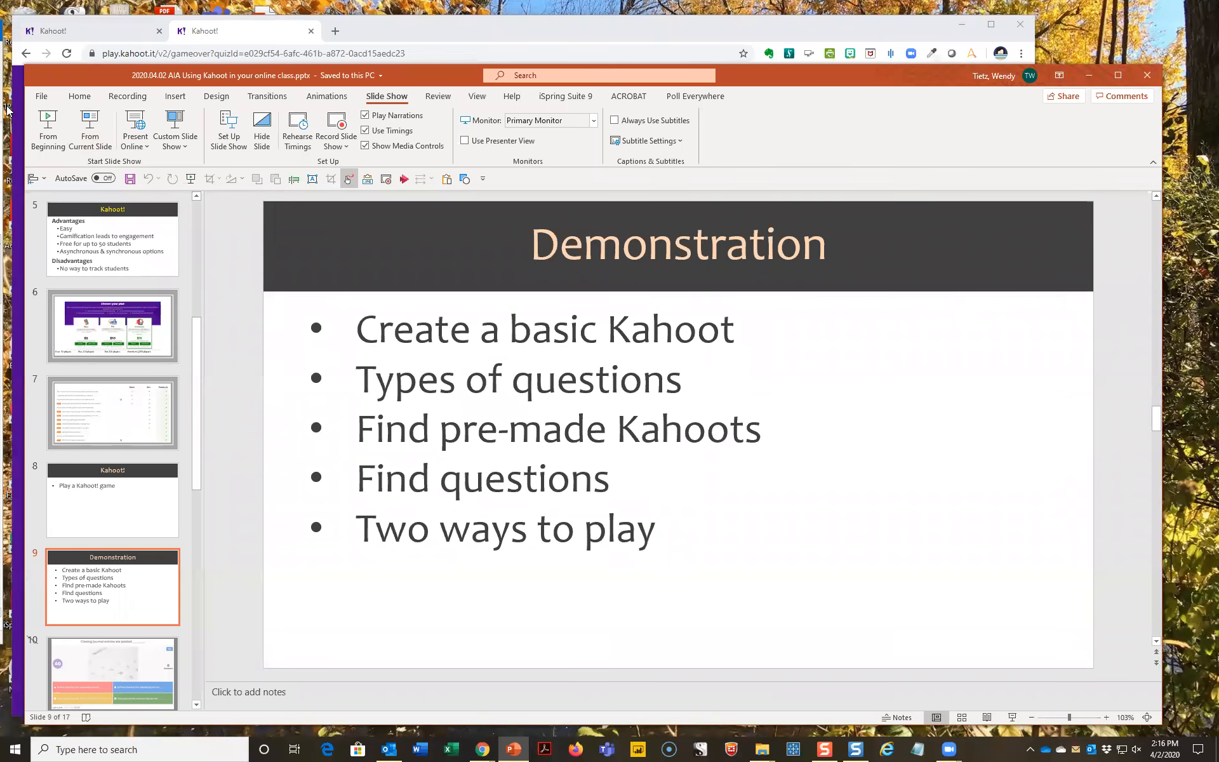
- Switch back to Chrome, maximize its window and close the finished Polling trivia game, leaving the site
left_click(263, 40)
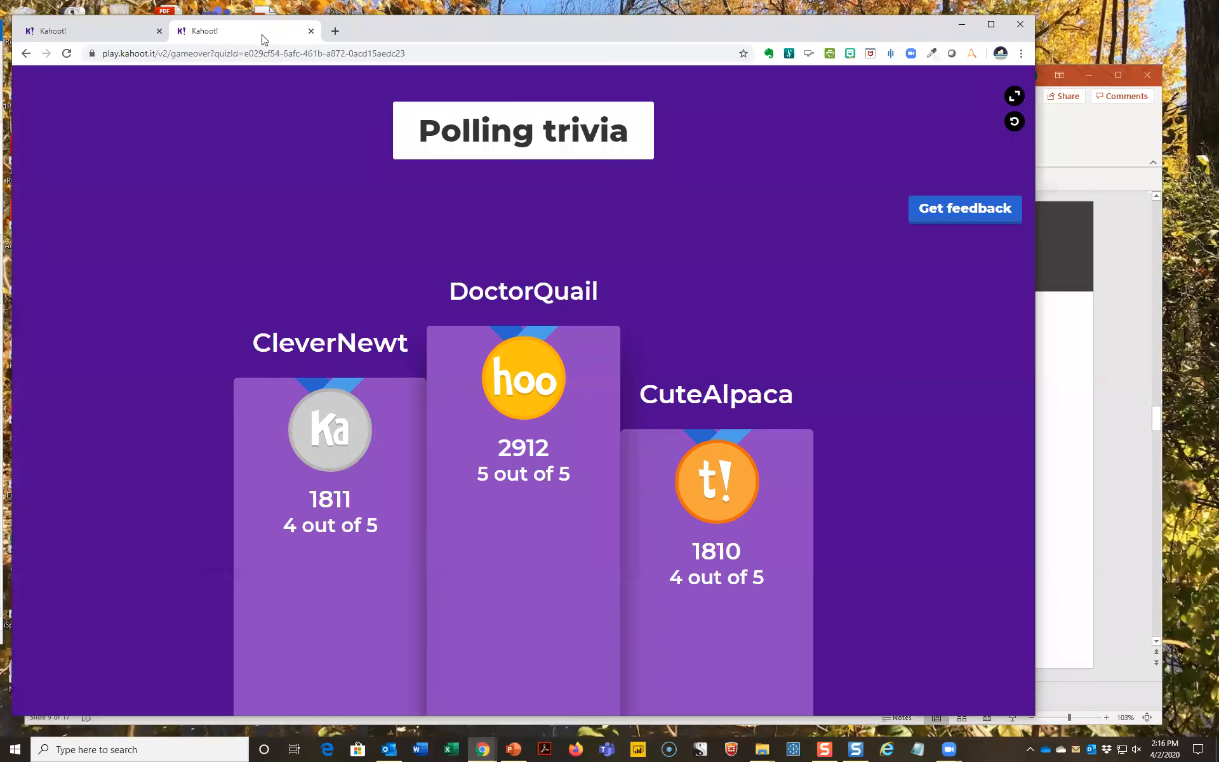
double_click(297, 39)
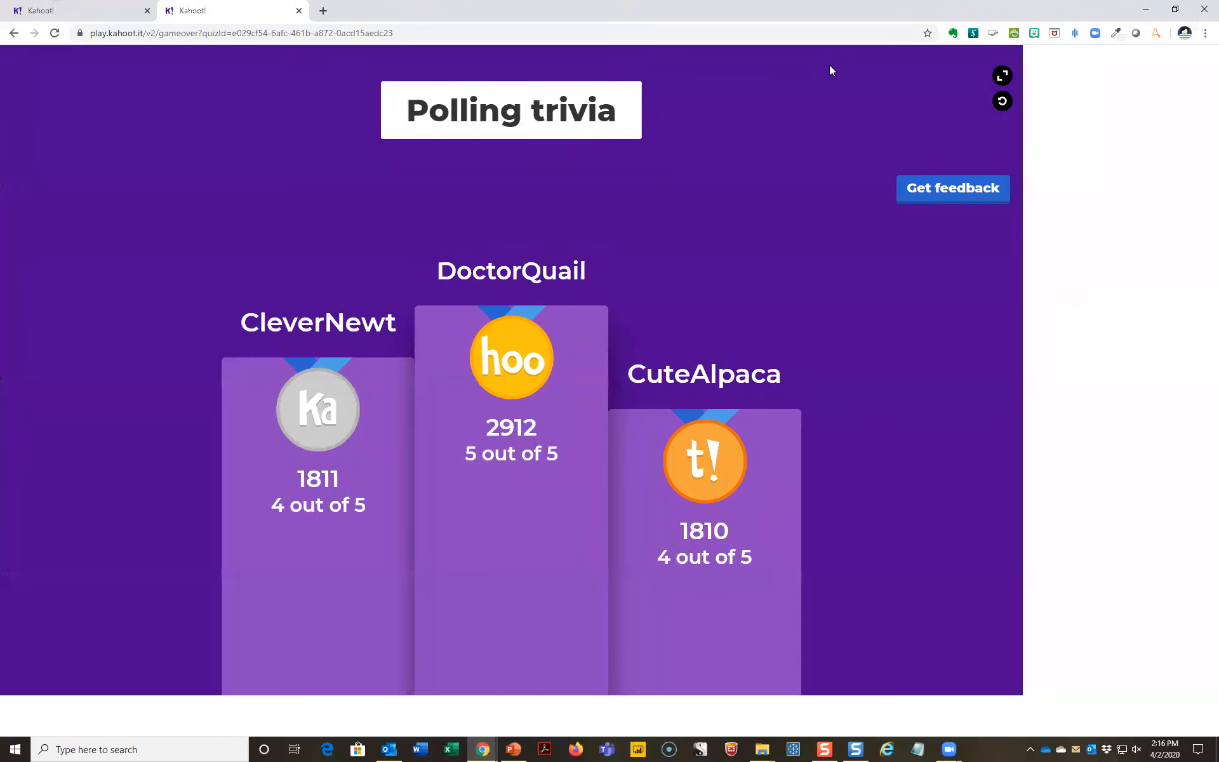
left_click(298, 11)
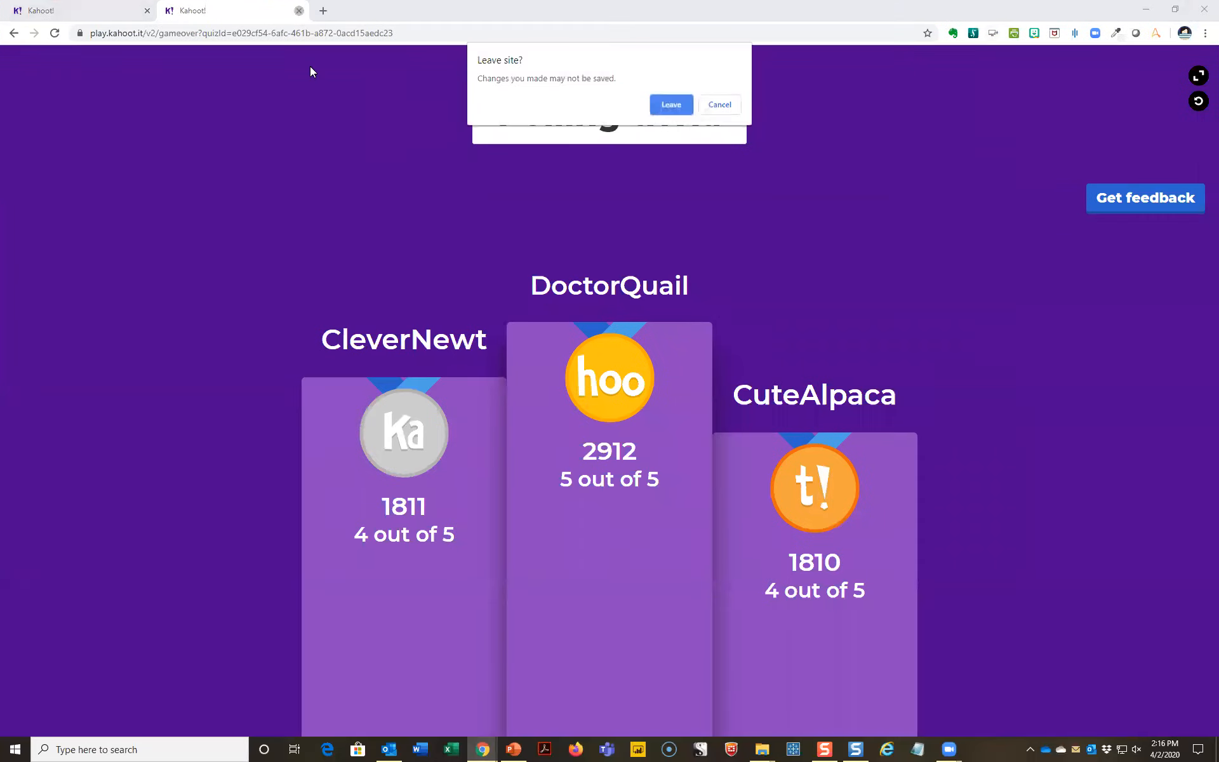
left_click(672, 104)
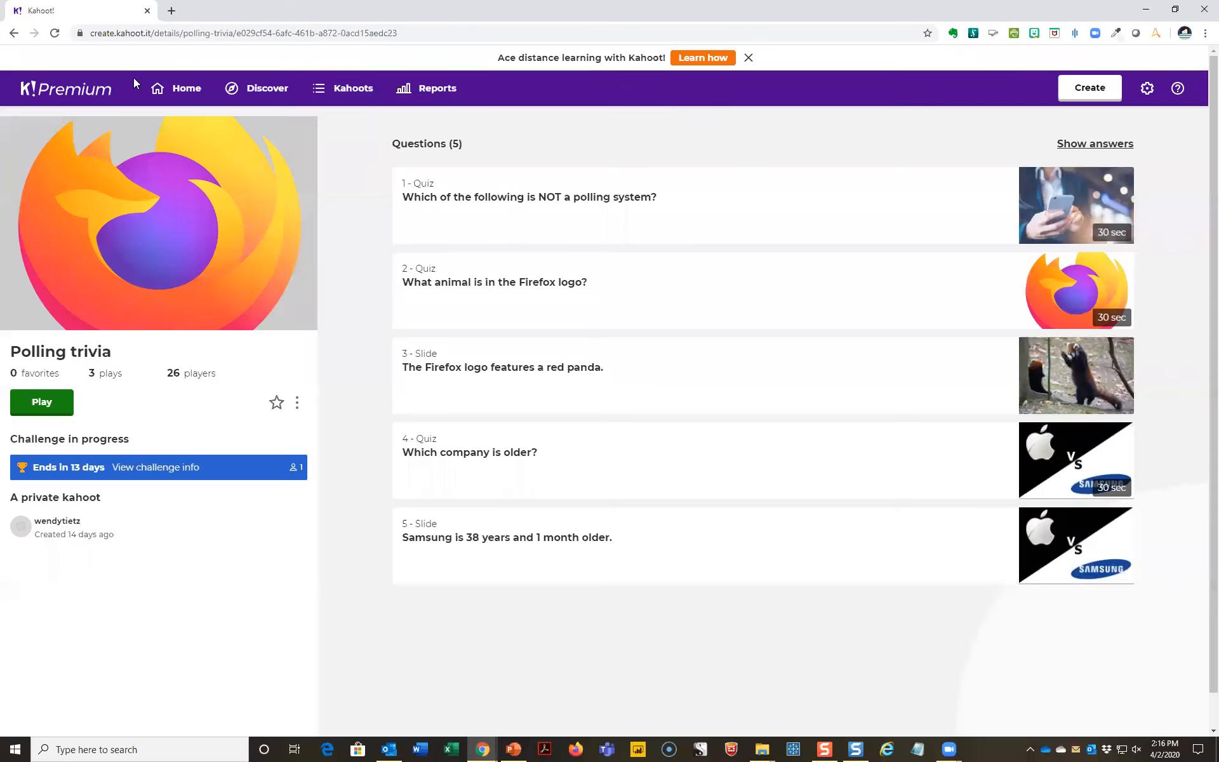
- Find the Example Exam 1 Review kahoot among your own kahoots and open it for editing
left_click(166, 88)
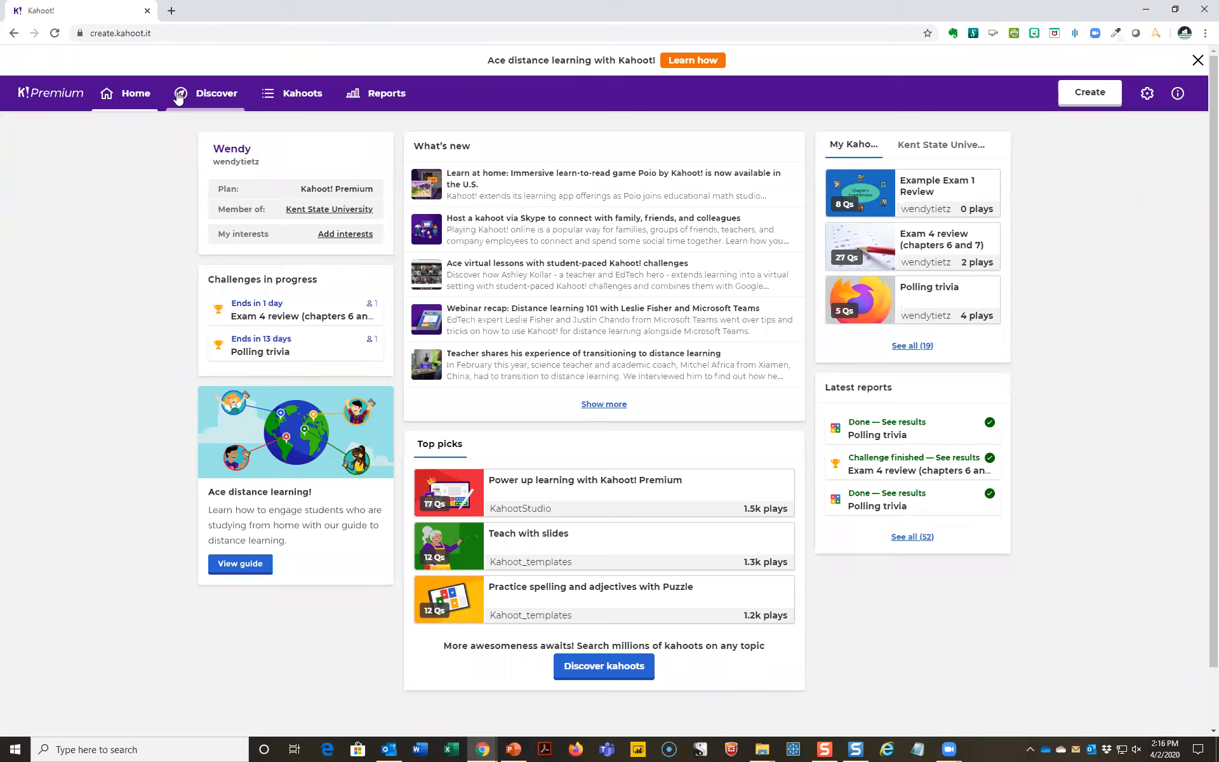
left_click(285, 100)
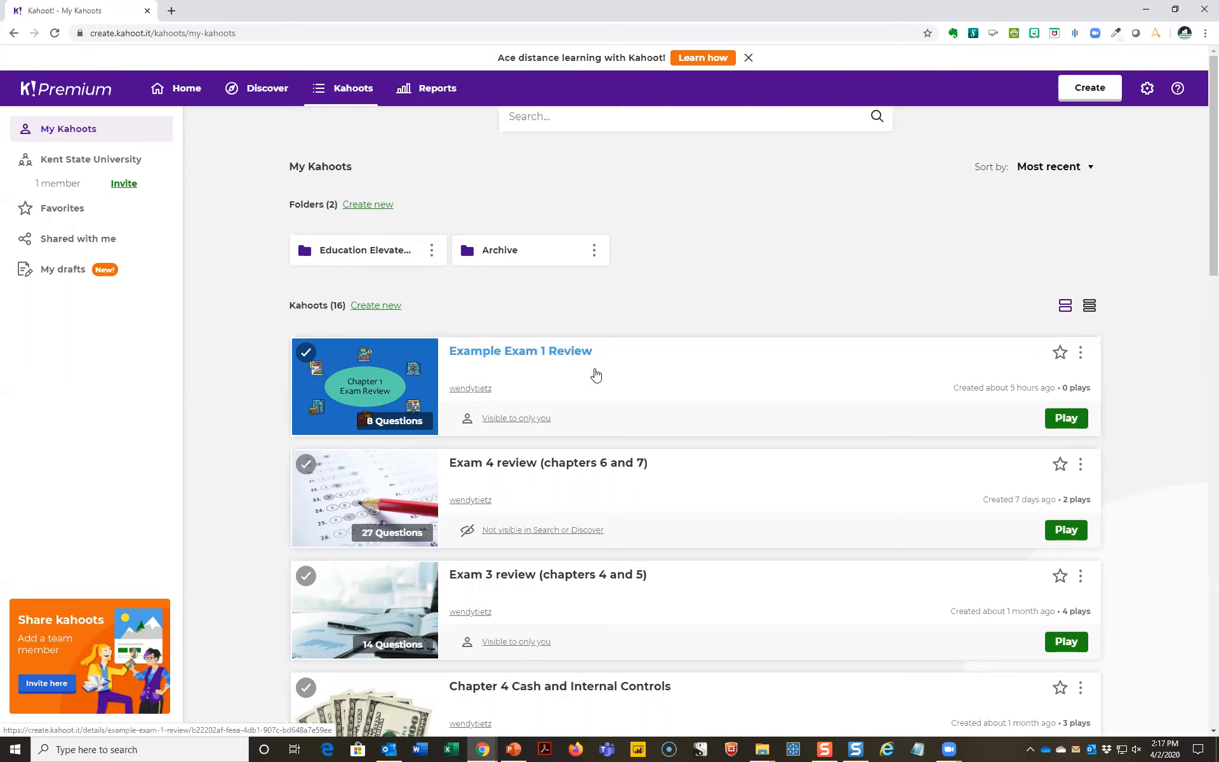
left_click(540, 358)
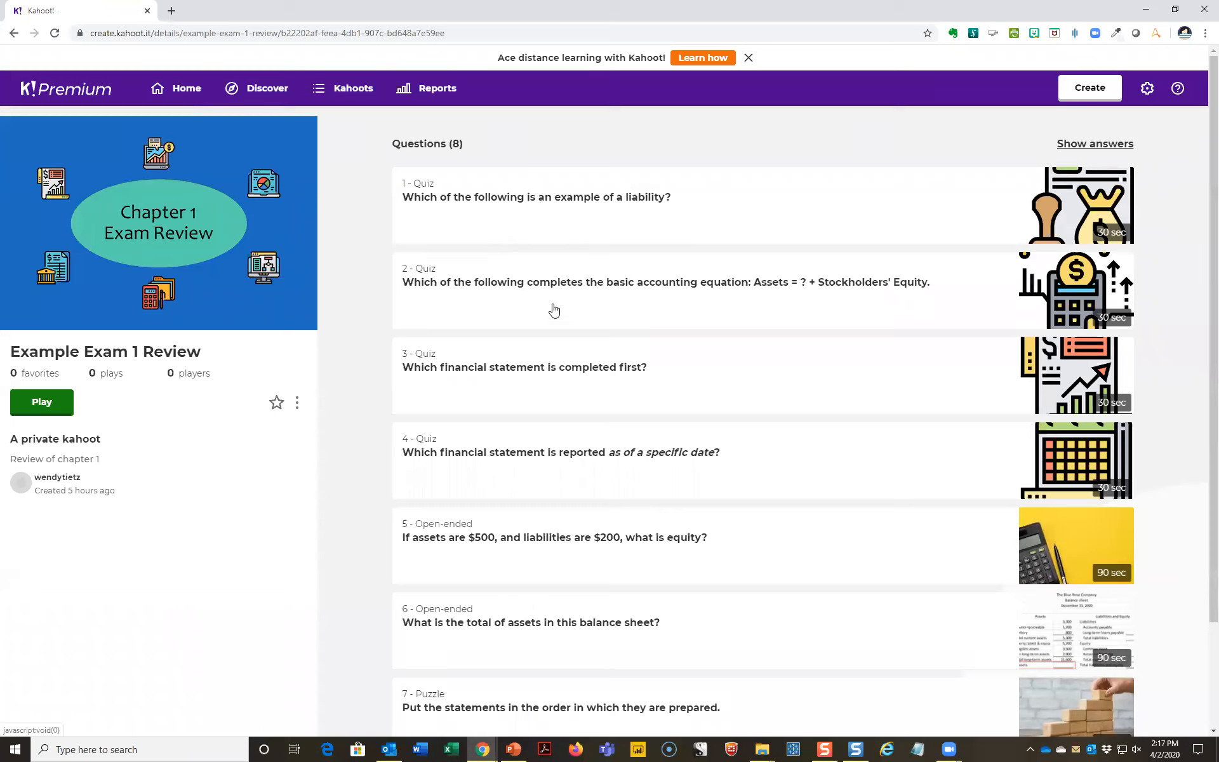
left_click(43, 411)
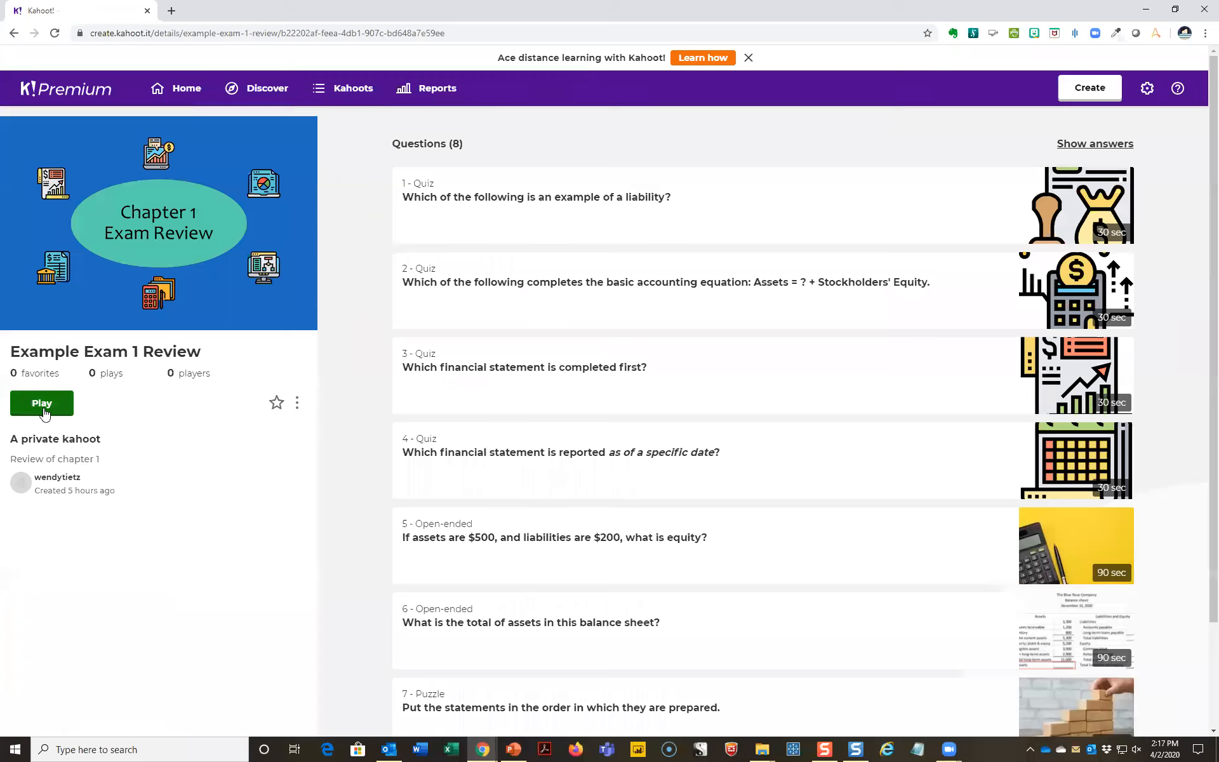
left_click(297, 407)
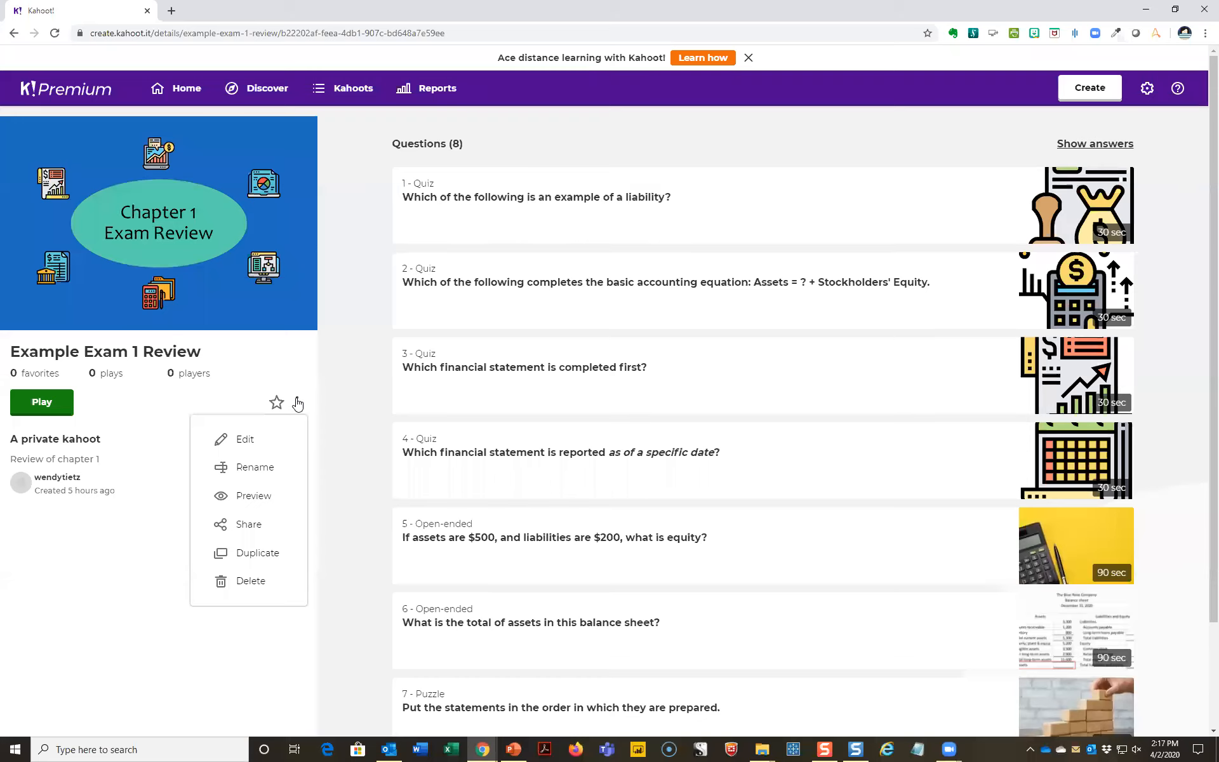
left_click(246, 439)
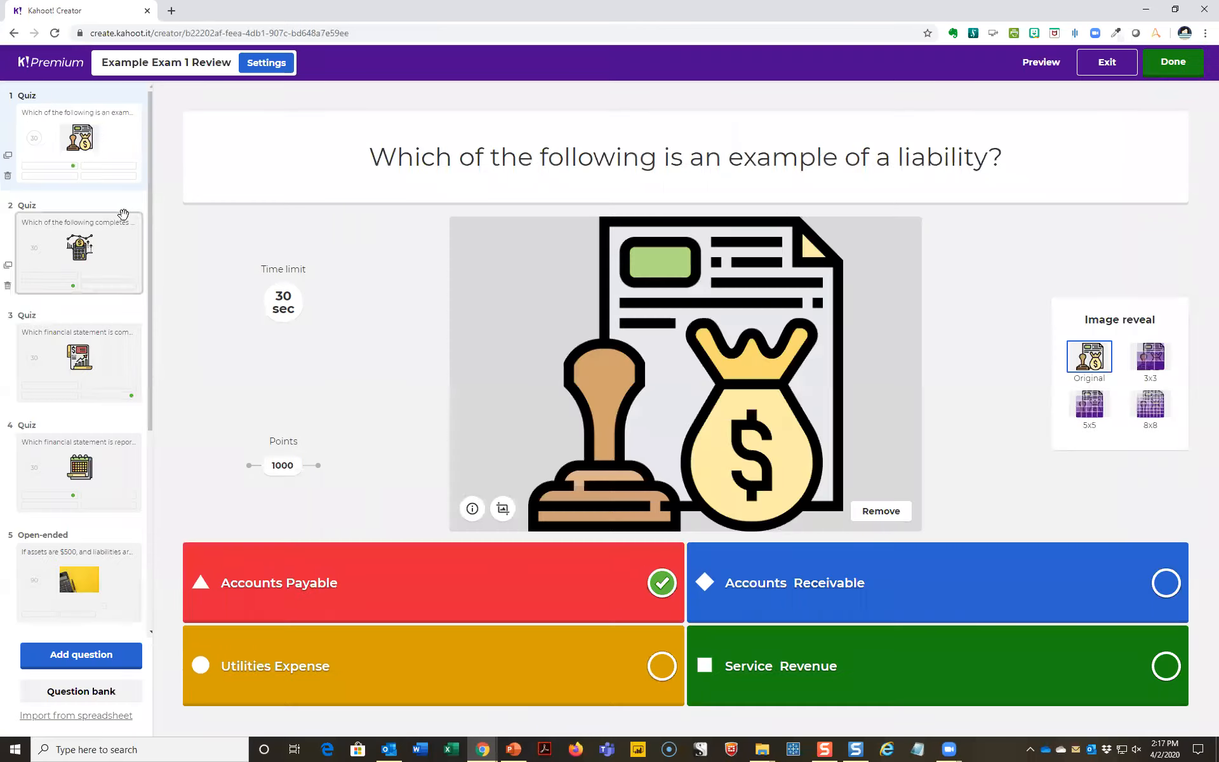
- Examine quiz questions 1 to 4 of the exam review, including the time limit choices for question 1
left_click(115, 159)
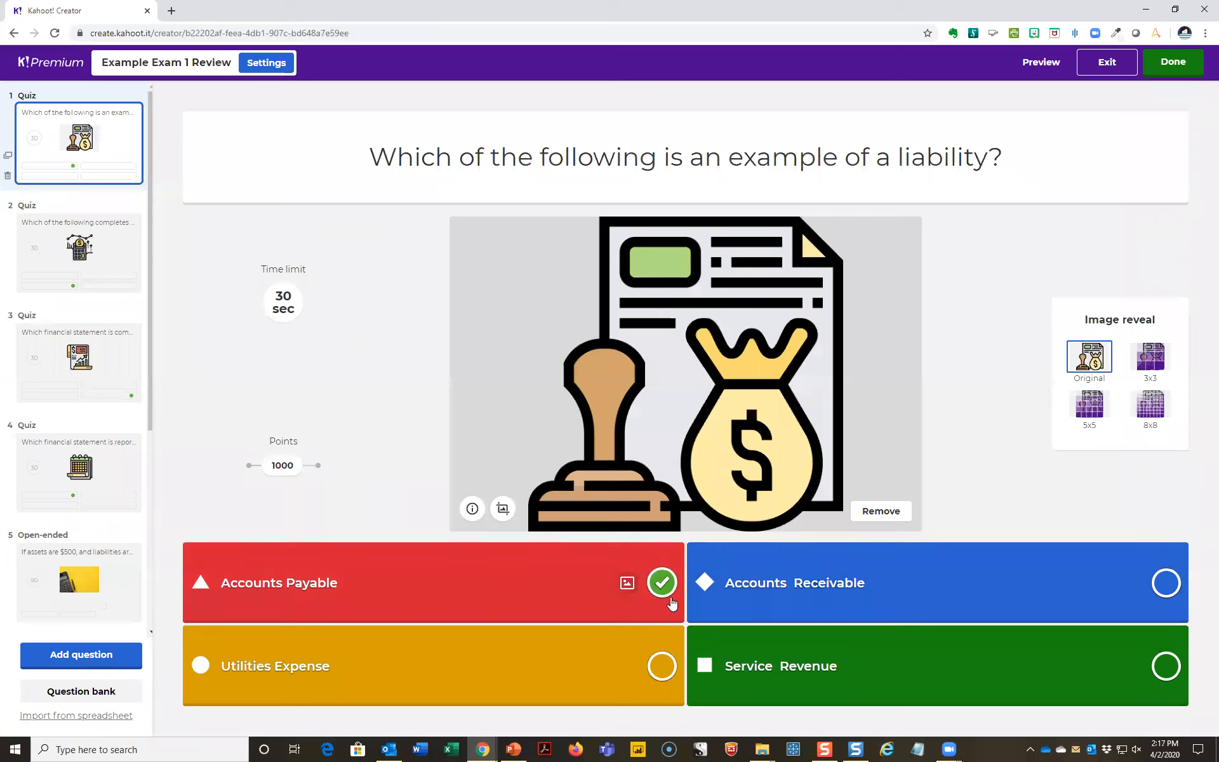
left_click(287, 310)
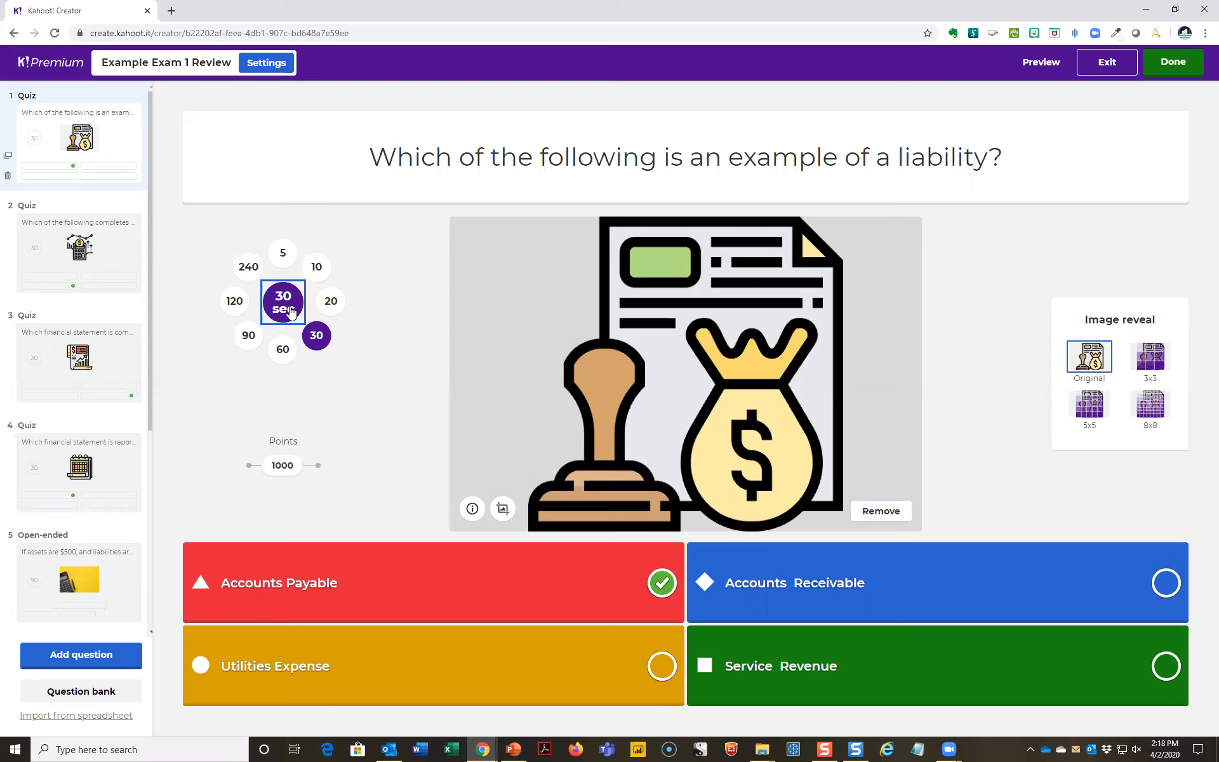
left_click(97, 265)
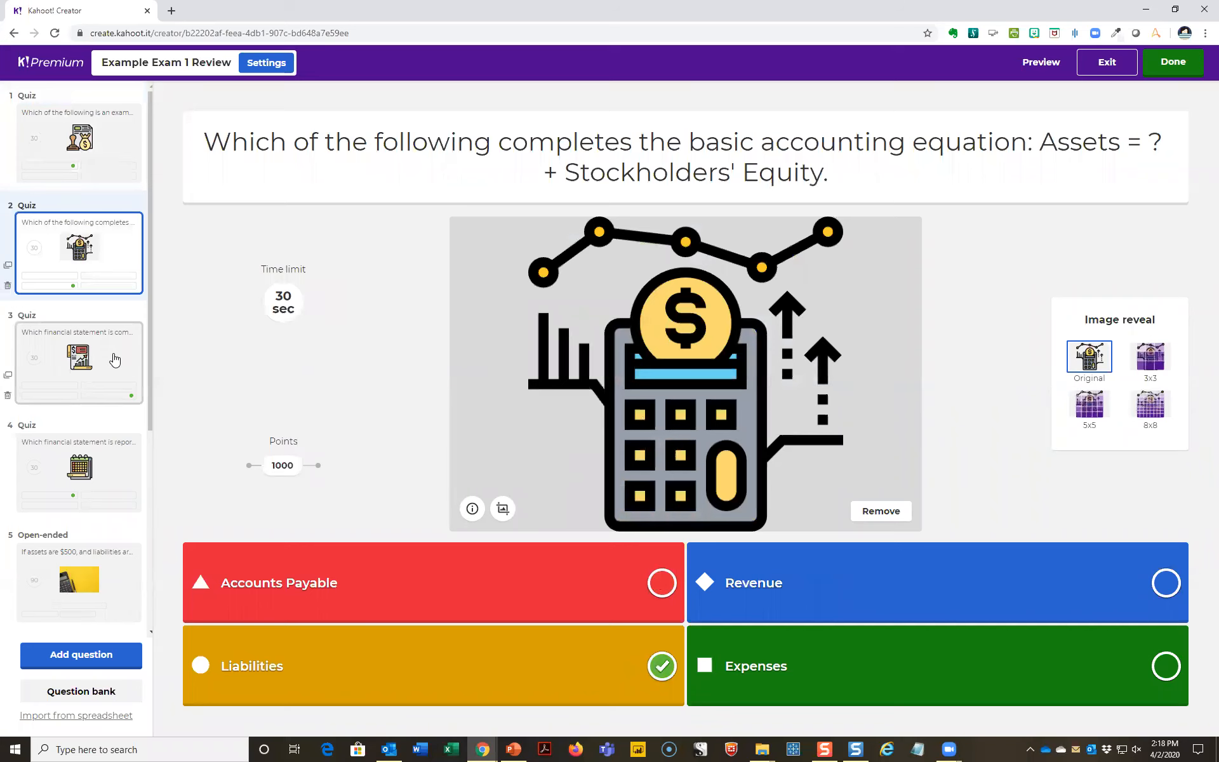
left_click(114, 360)
left_click(95, 496)
scroll(96, 495, "down", 2)
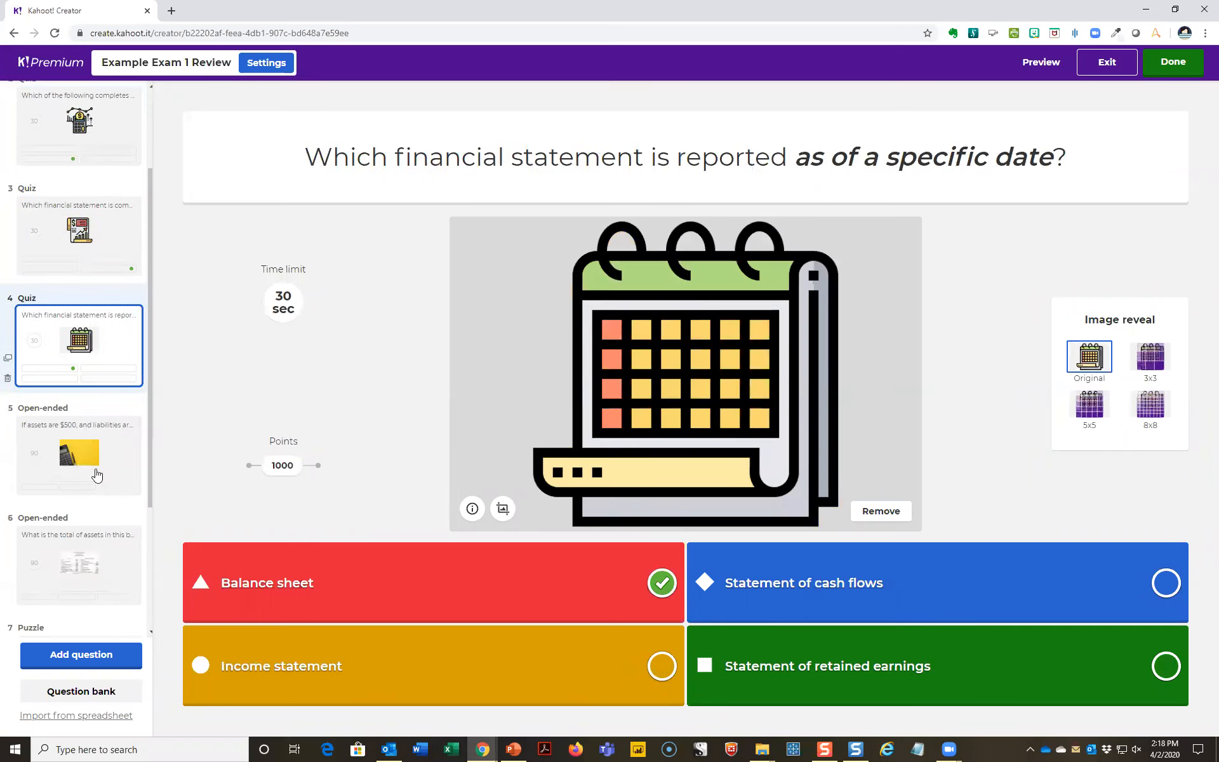
- Examine the two open-ended questions with their accepted answers, the statement-order puzzle and the income statement quiz question
left_click(96, 466)
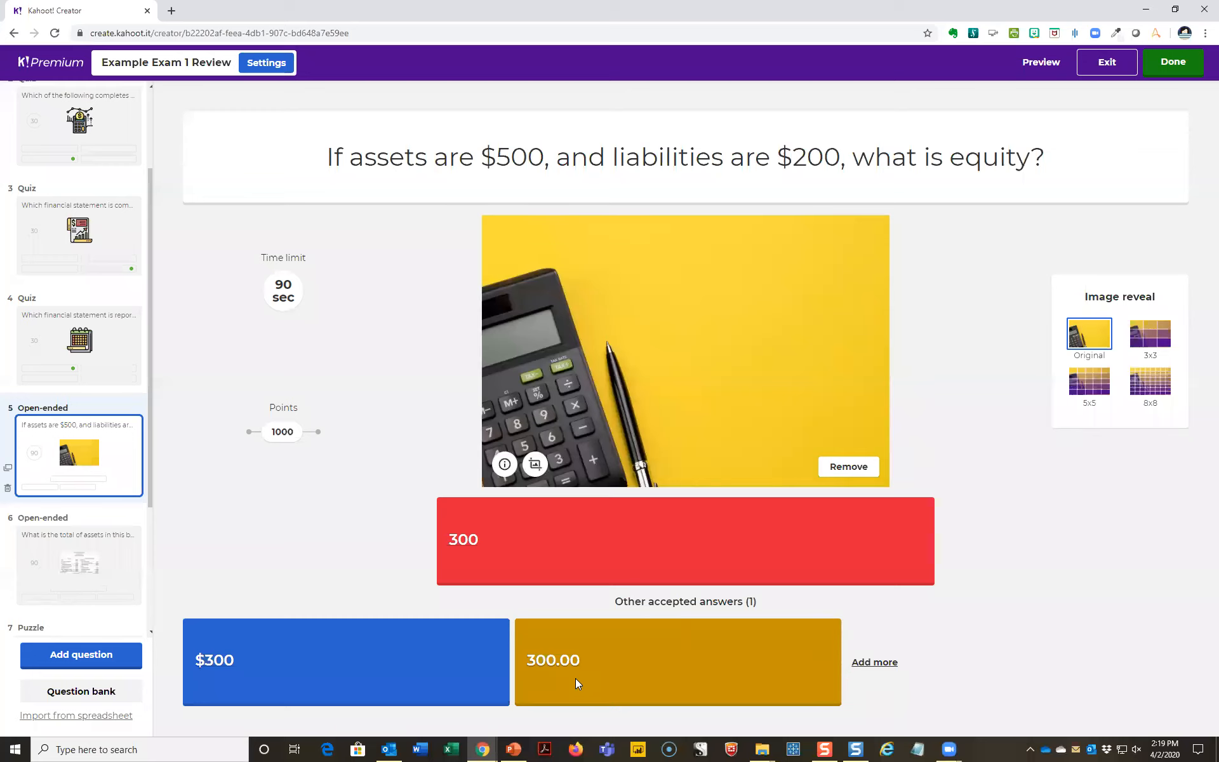
left_click(104, 578)
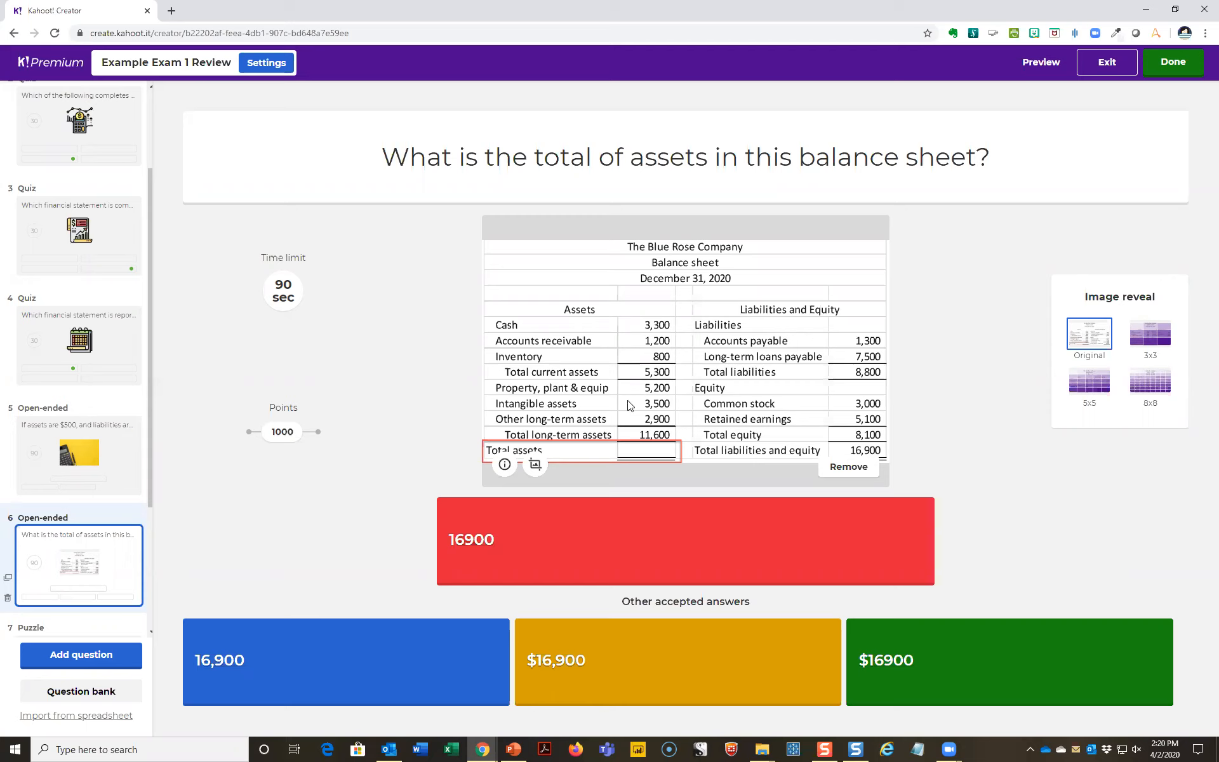
scroll(94, 562, "down", 2)
left_click(94, 561)
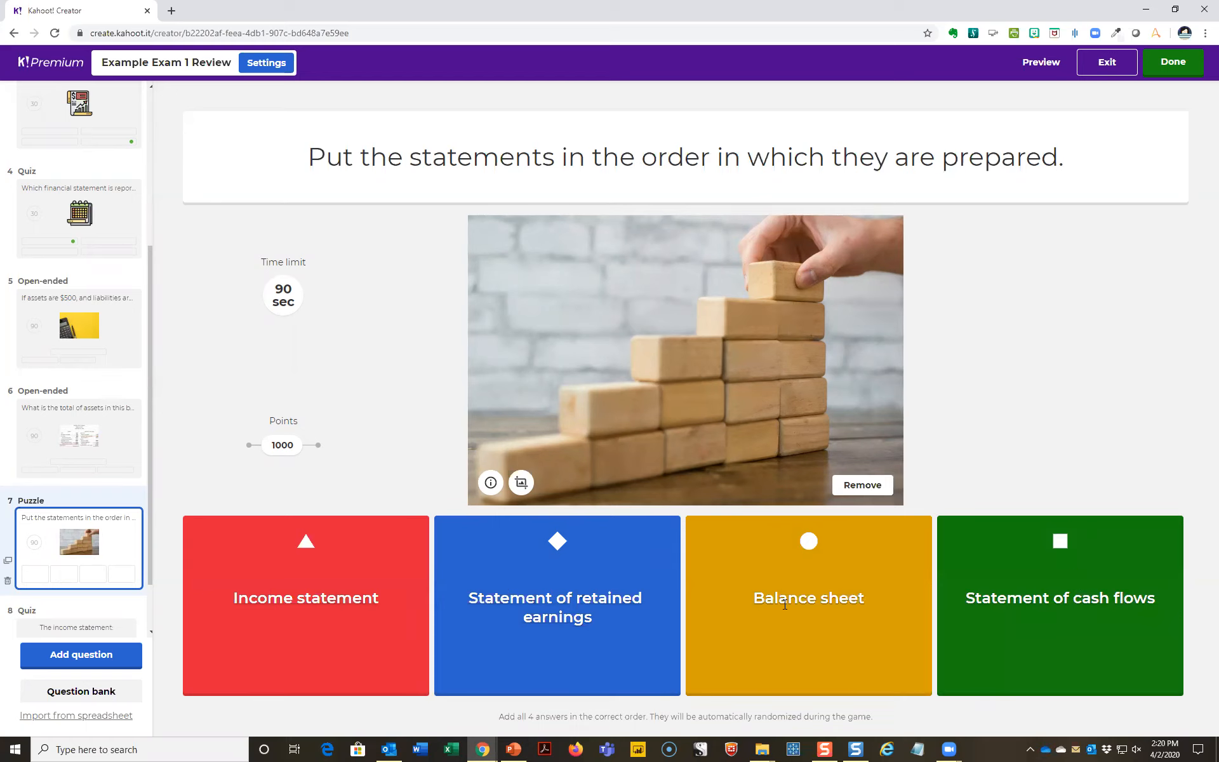
scroll(93, 547, "down", 2)
left_click(93, 558)
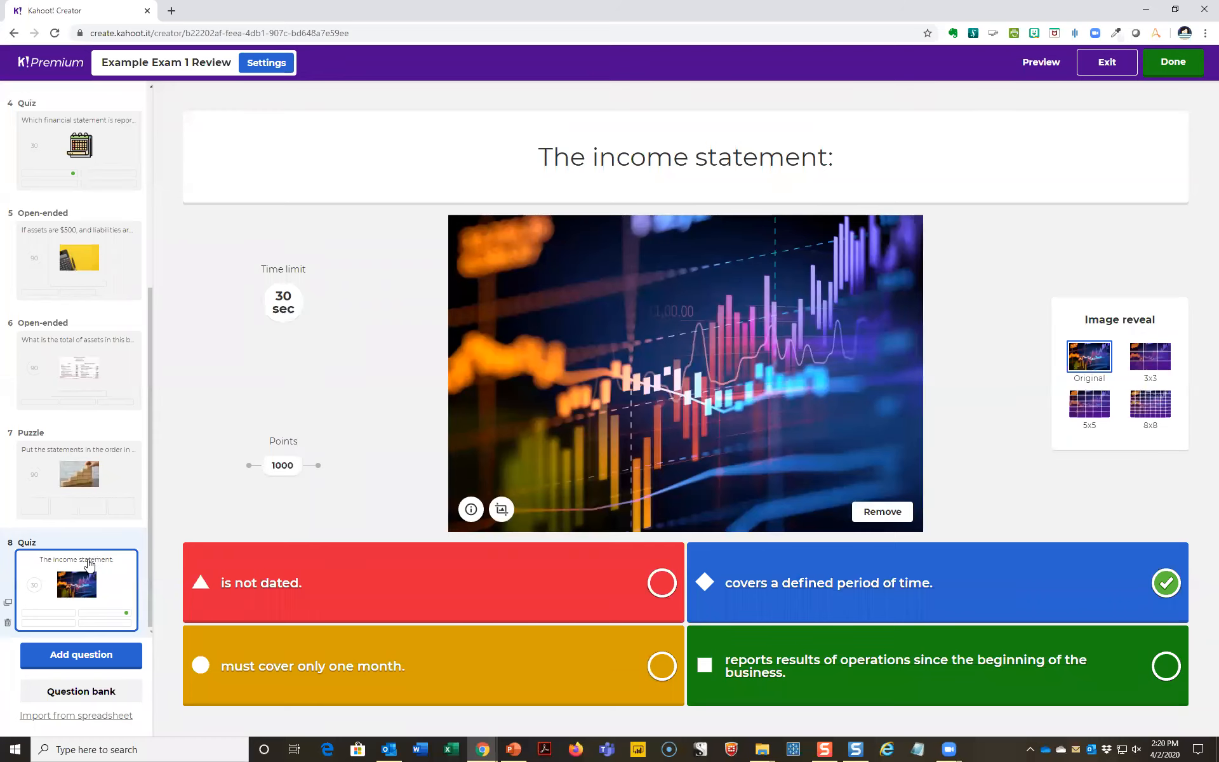
- Add a blank open-ended question after question 8 and finish editing, keeping the incomplete changes
left_click(80, 656)
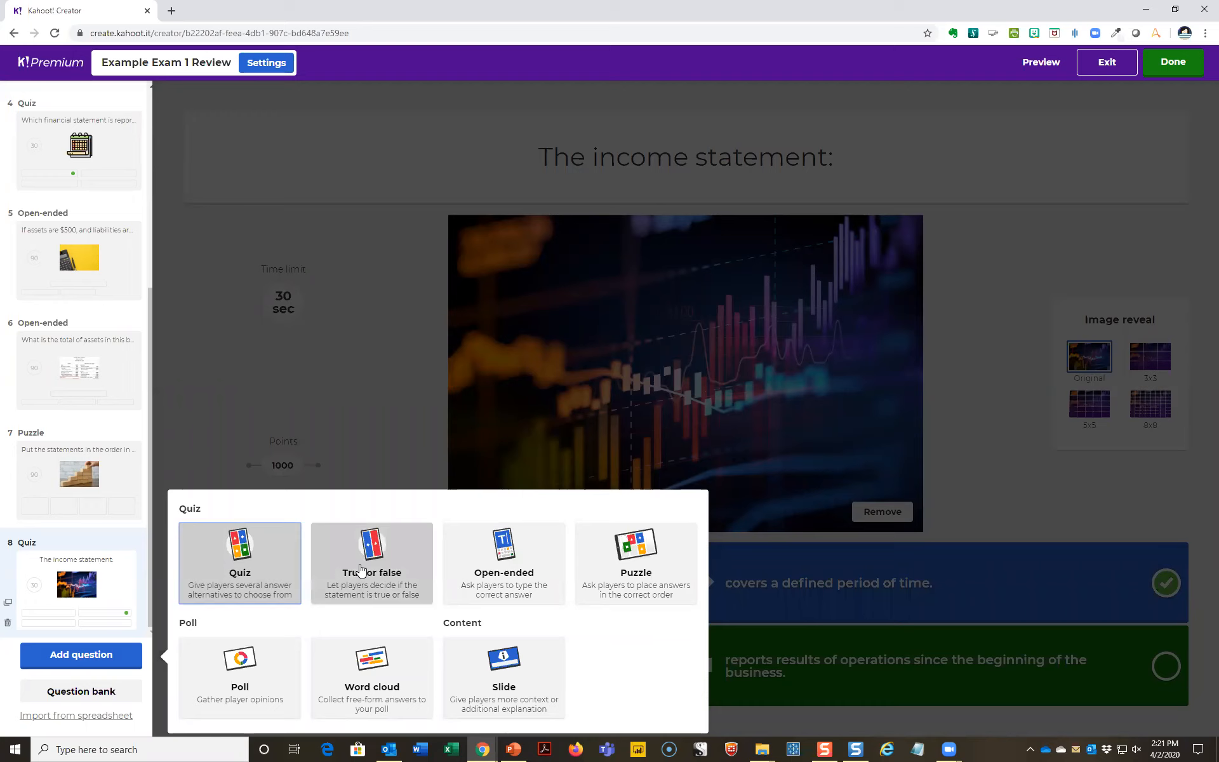
left_click(506, 570)
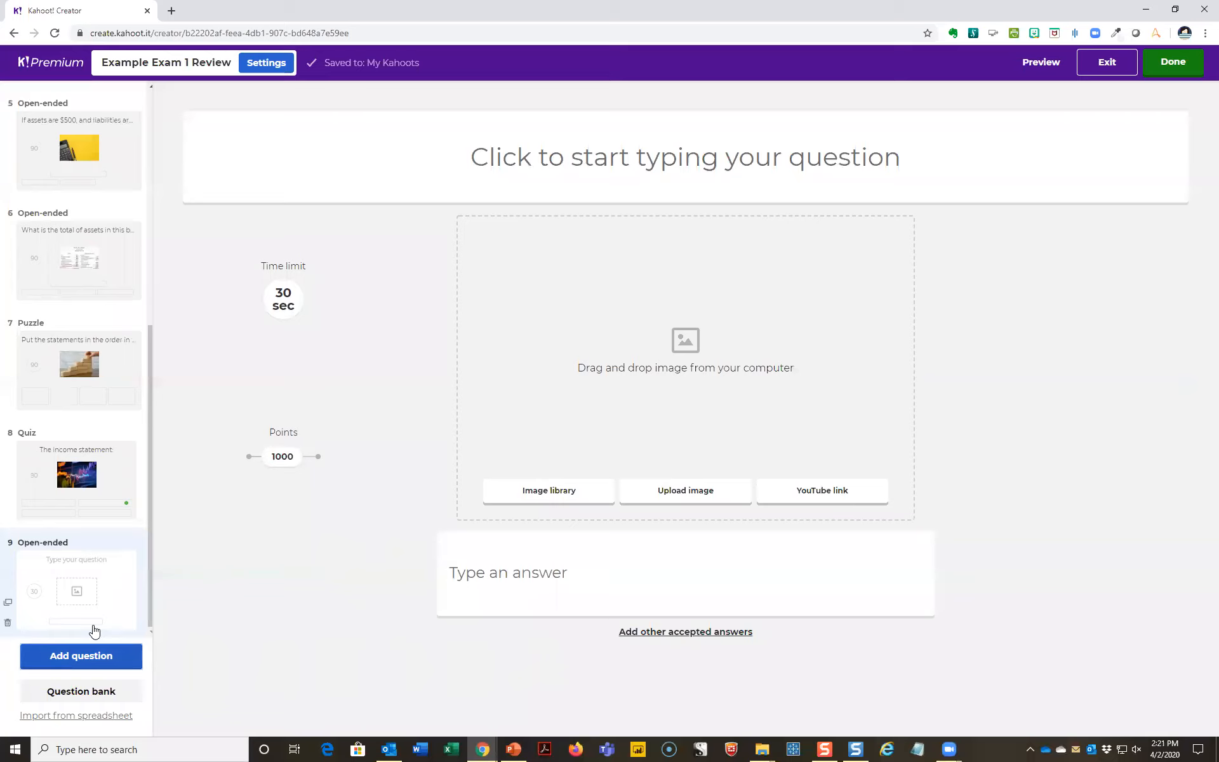
left_click(56, 660)
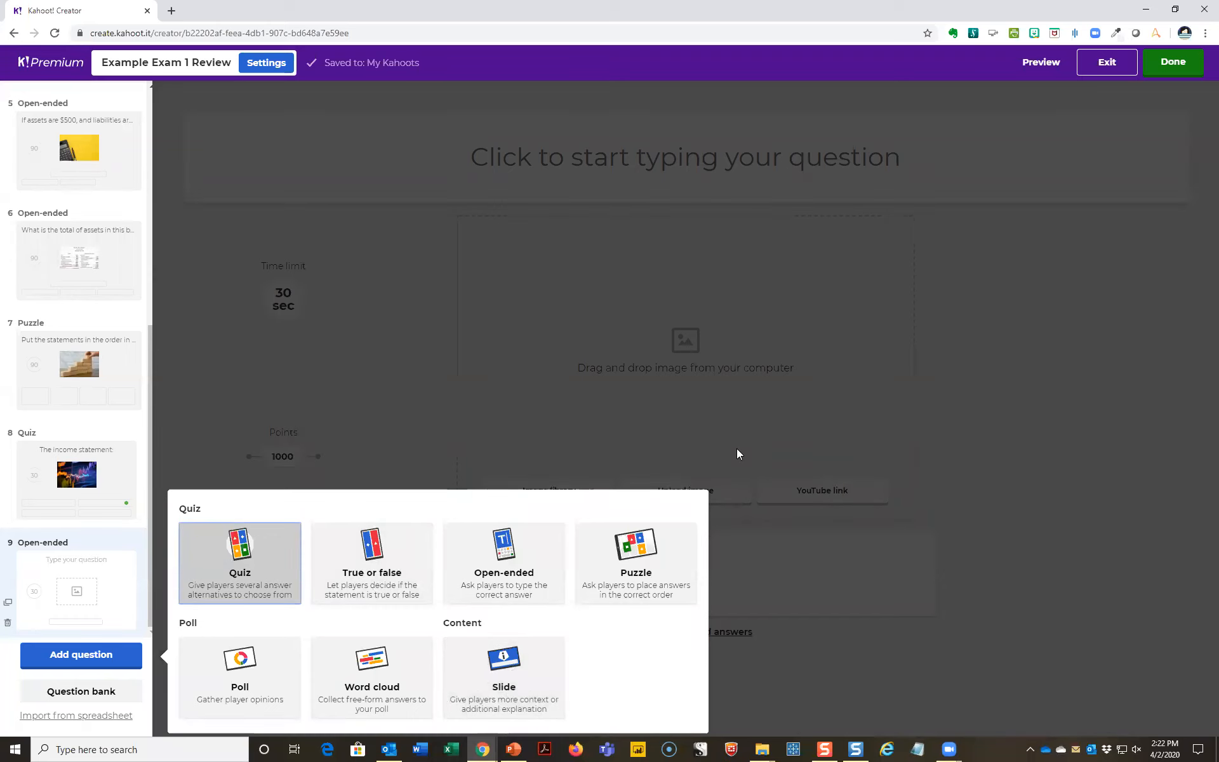
left_click(1174, 69)
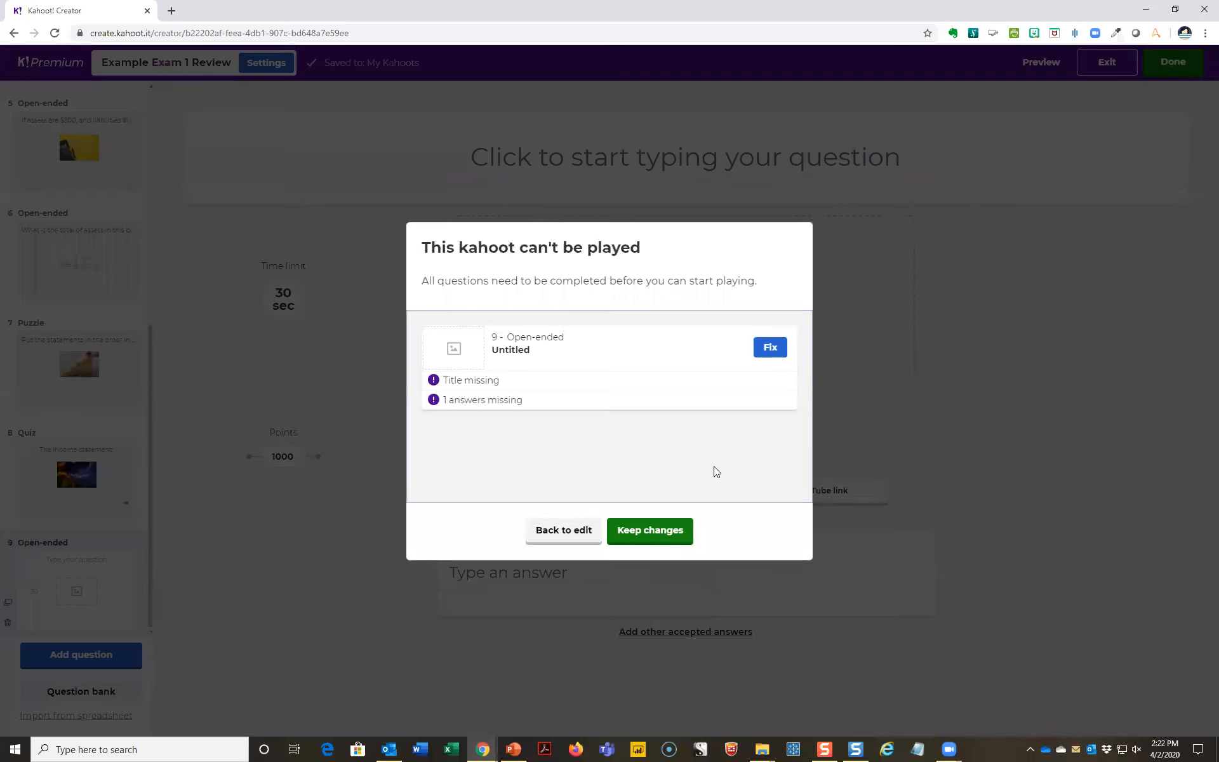
left_click(672, 534)
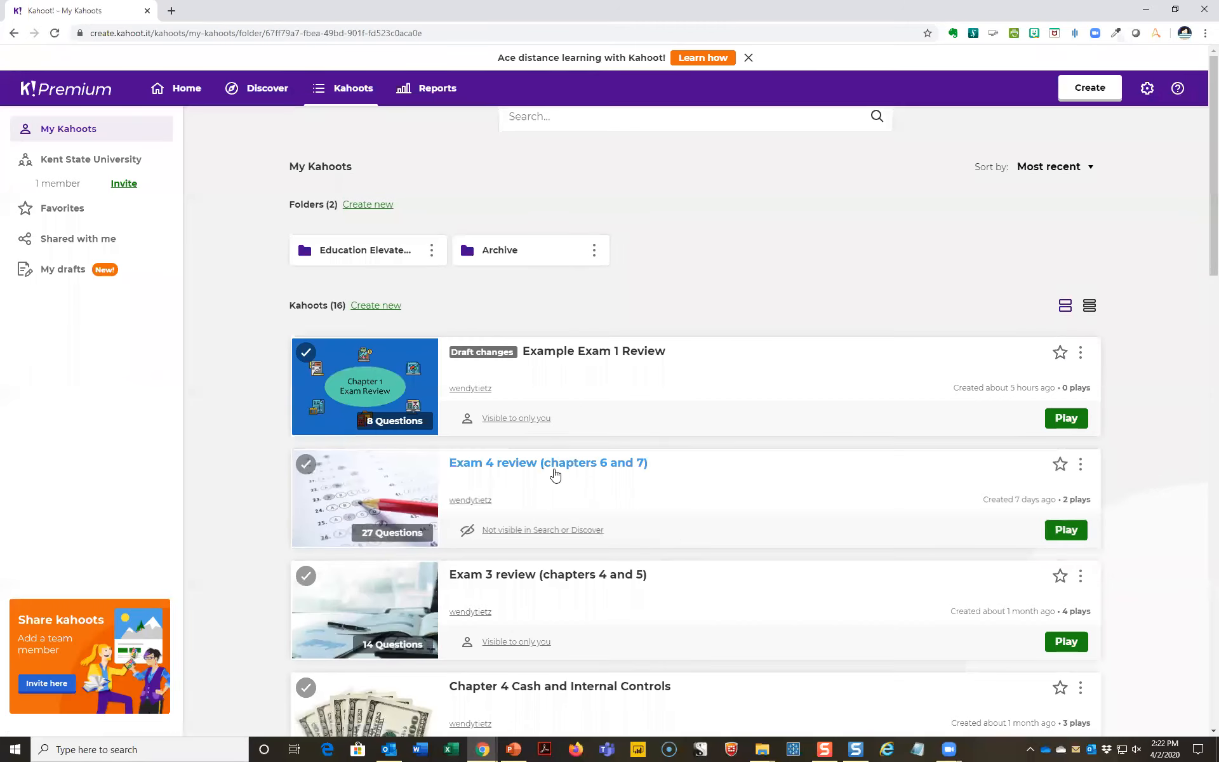
- Open the finished challenge's results for Exam 4 review (chapters 6 and 7) and examine the player rankings and question accuracy
left_click(554, 468)
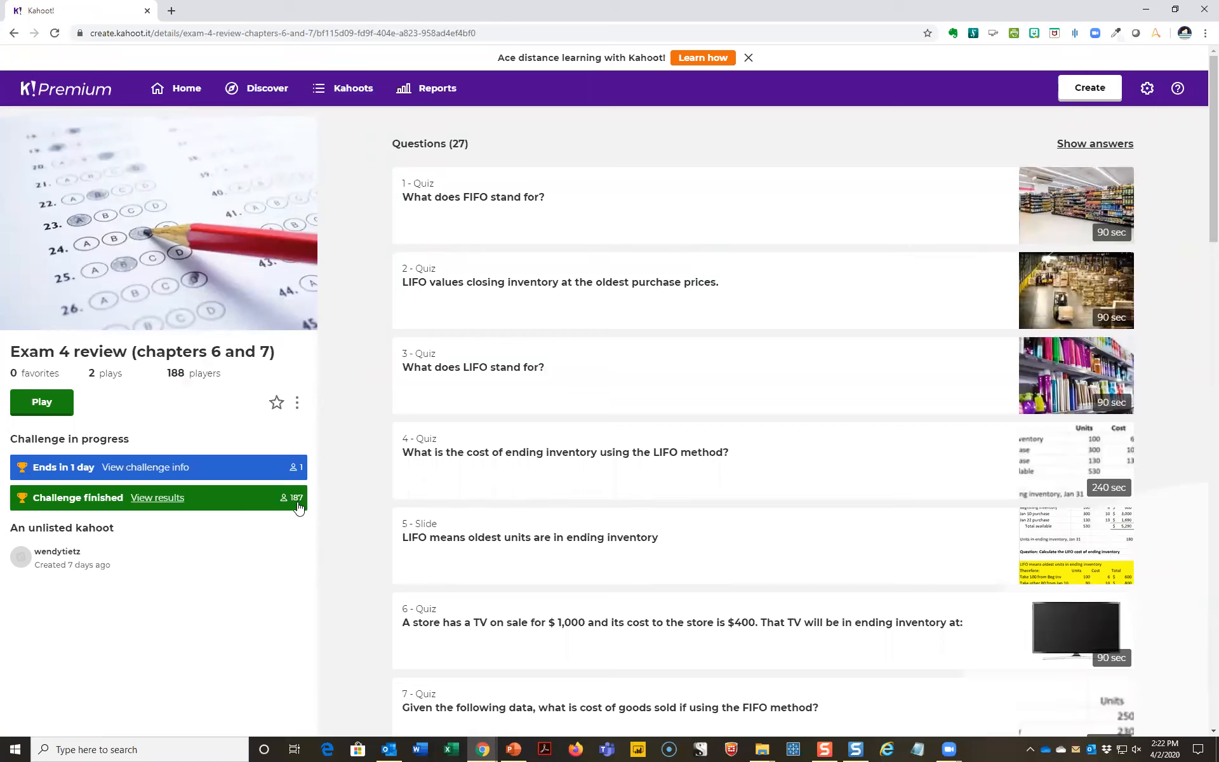
left_click(184, 499)
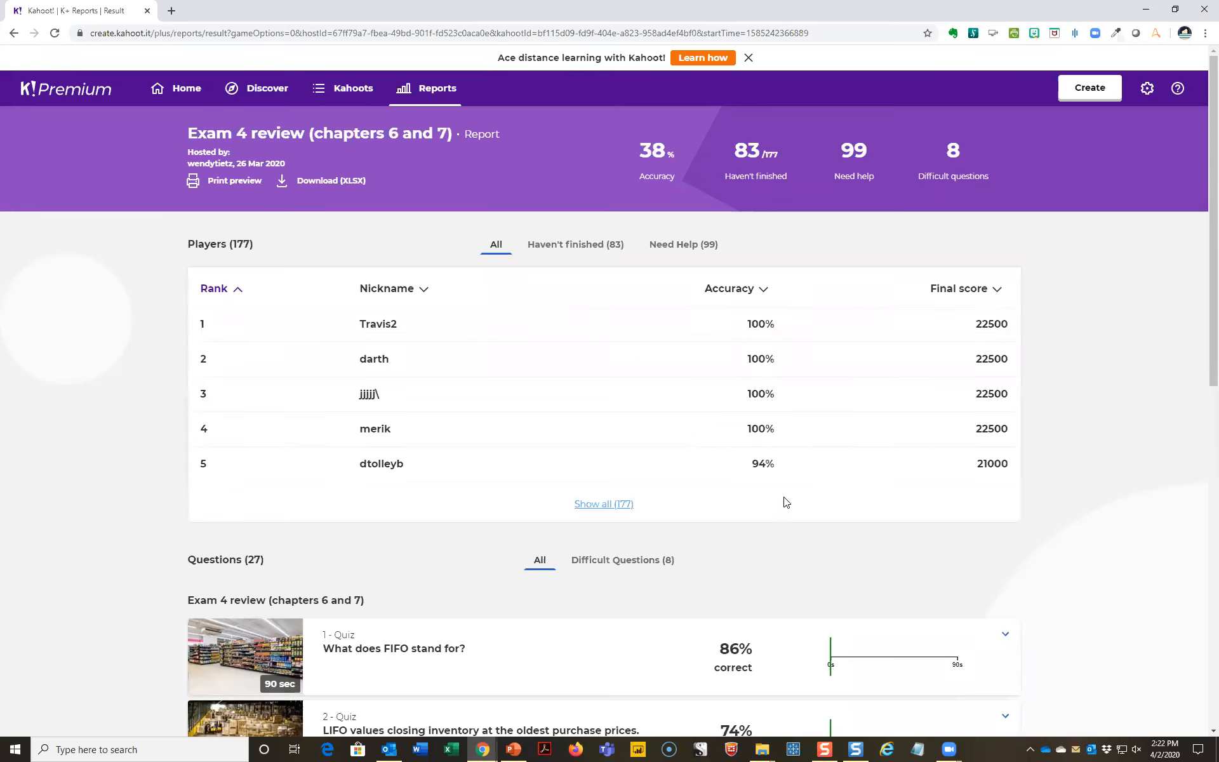
scroll(791, 510, "down", 5)
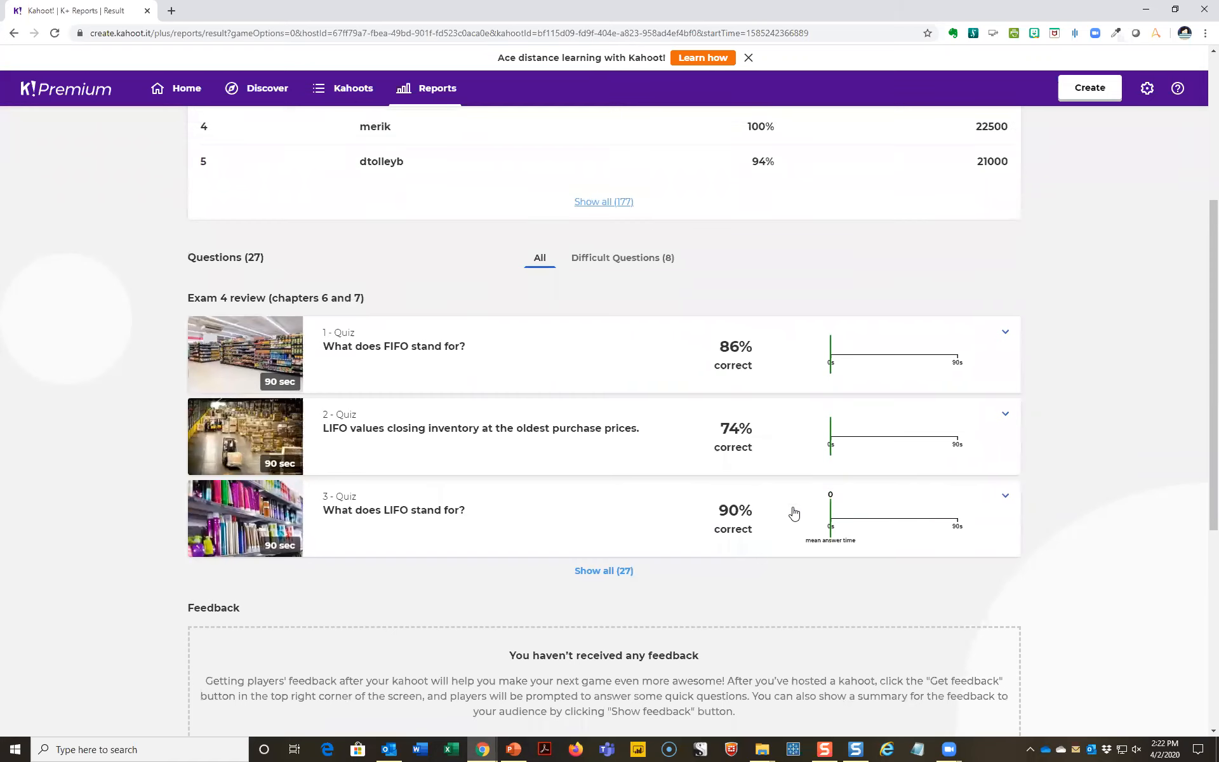
- Return to the Exam 4 review details page and examine the answer choices for question 4 on LIFO ending inventory cost
scroll(794, 512, "up", 5)
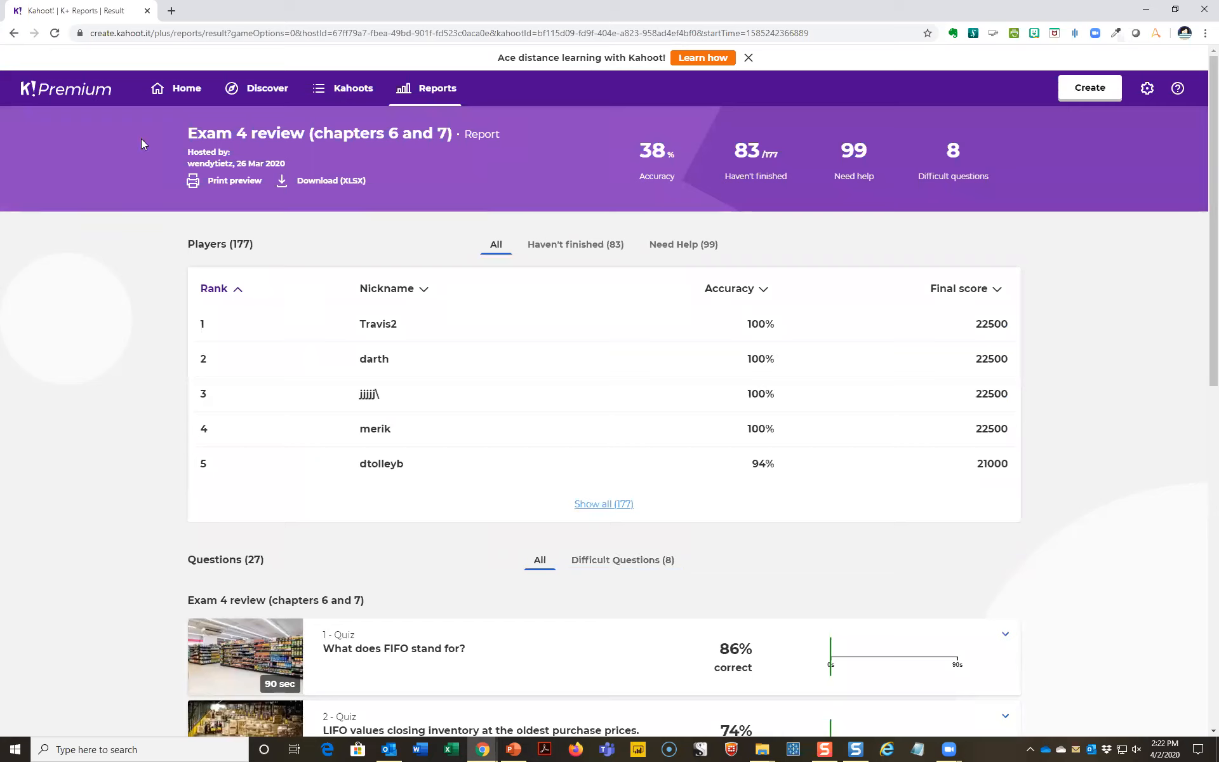
left_click(14, 33)
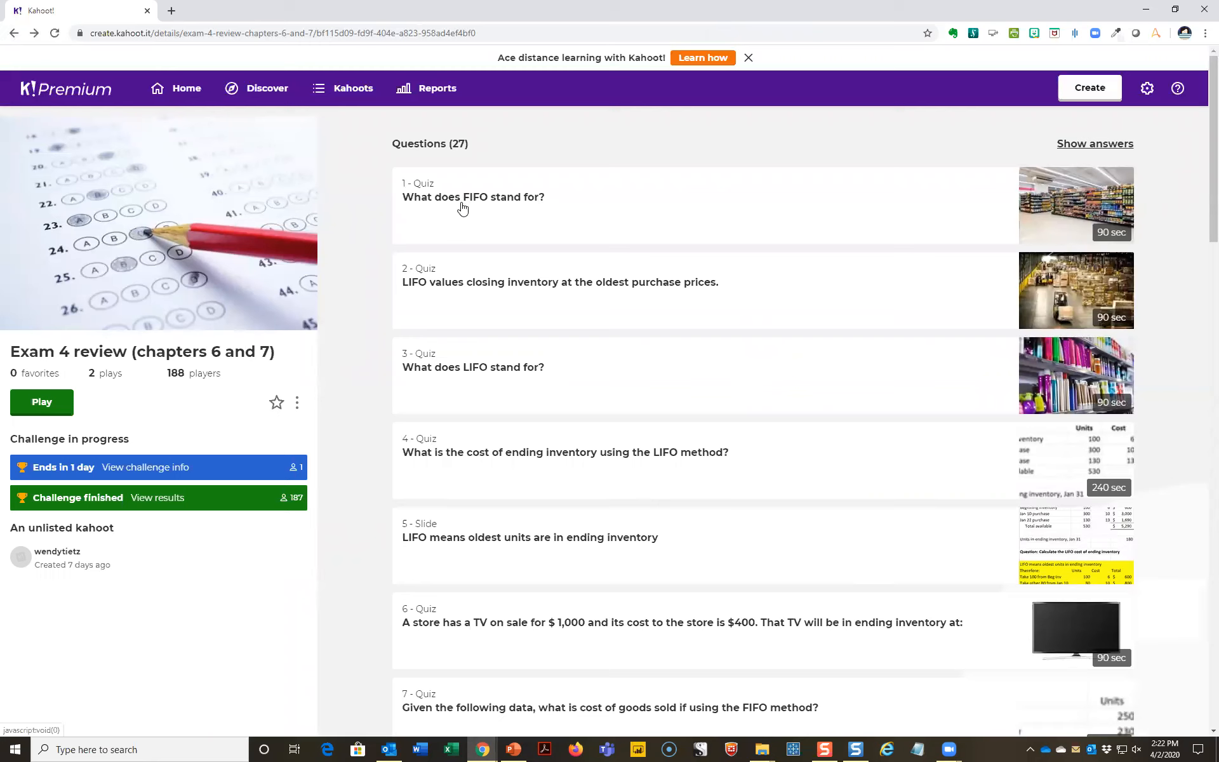
left_click(479, 460)
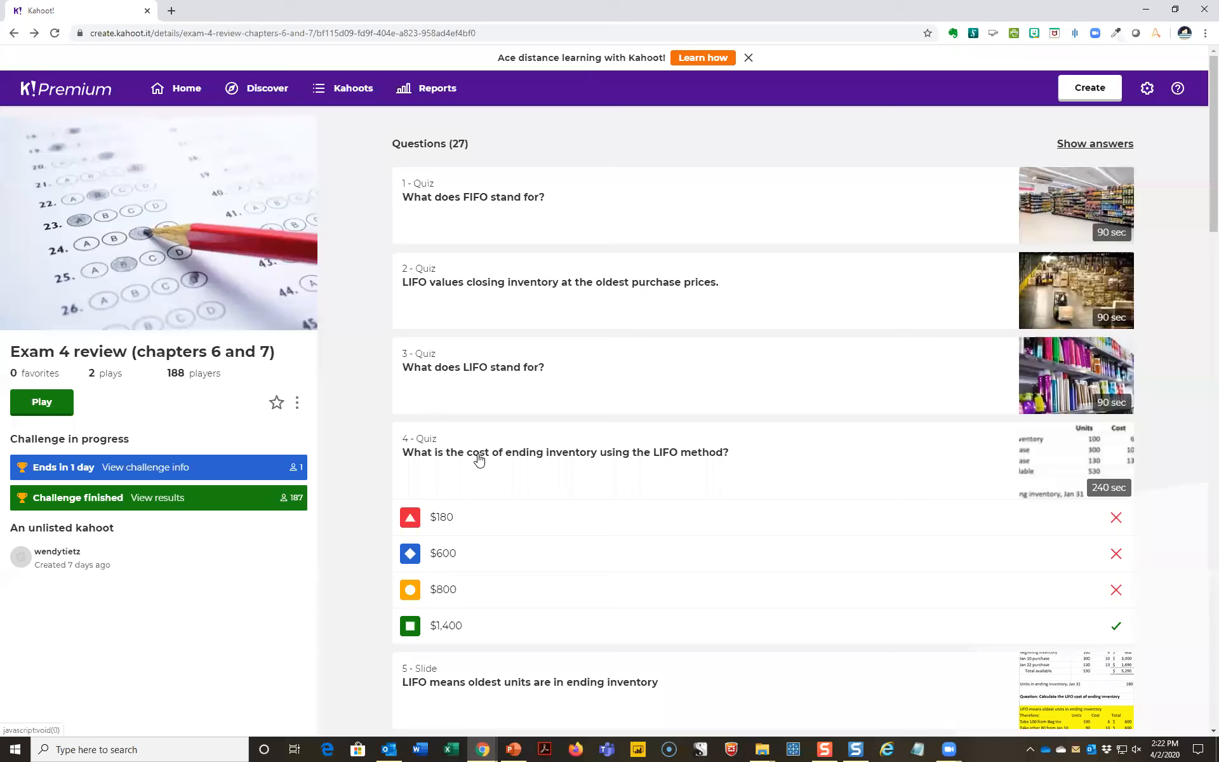
left_click(479, 460)
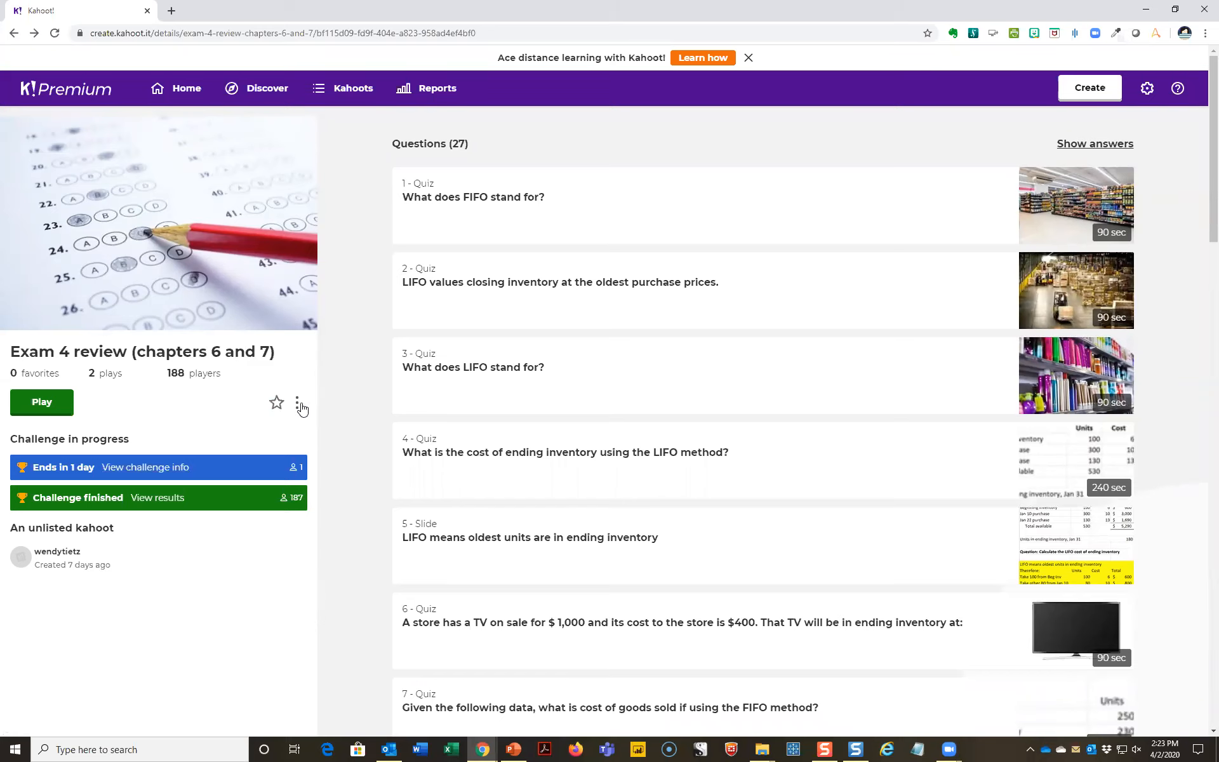
- Preview the Exam 4 review kahoot and launch it as a Classic player-versus-player game
left_click(299, 407)
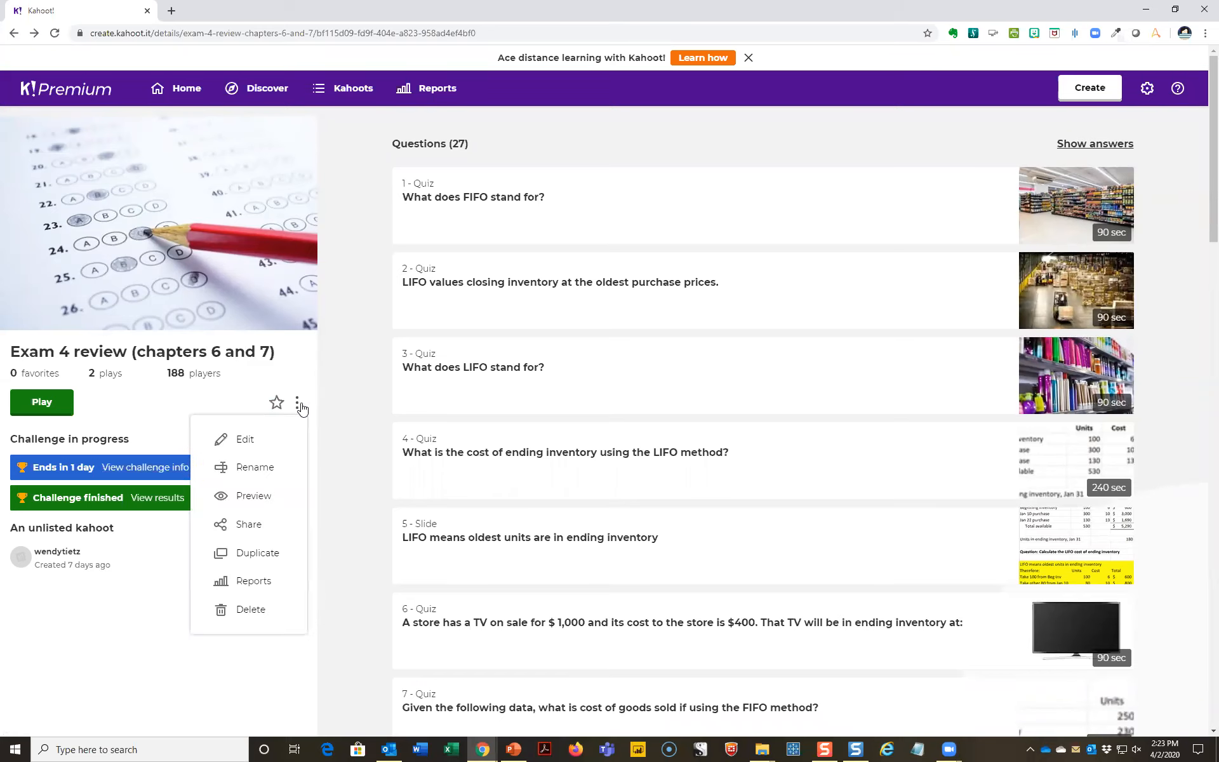
left_click(255, 494)
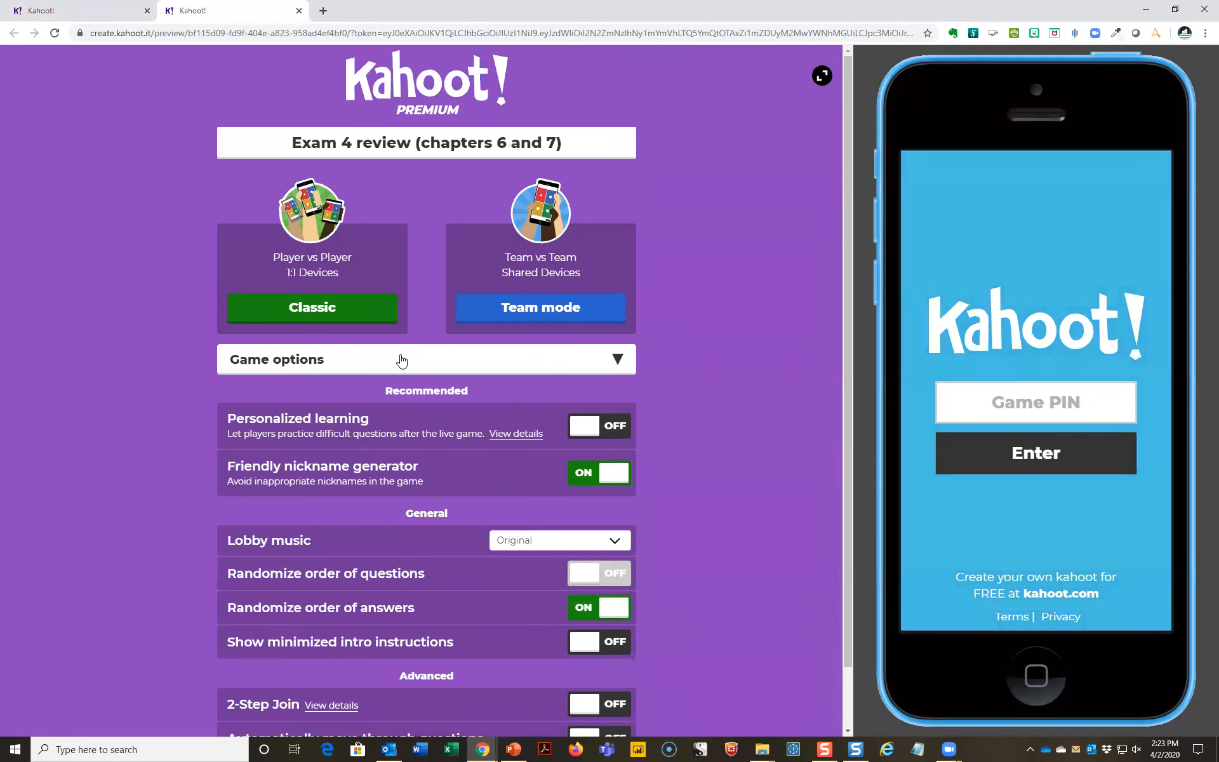
left_click(337, 317)
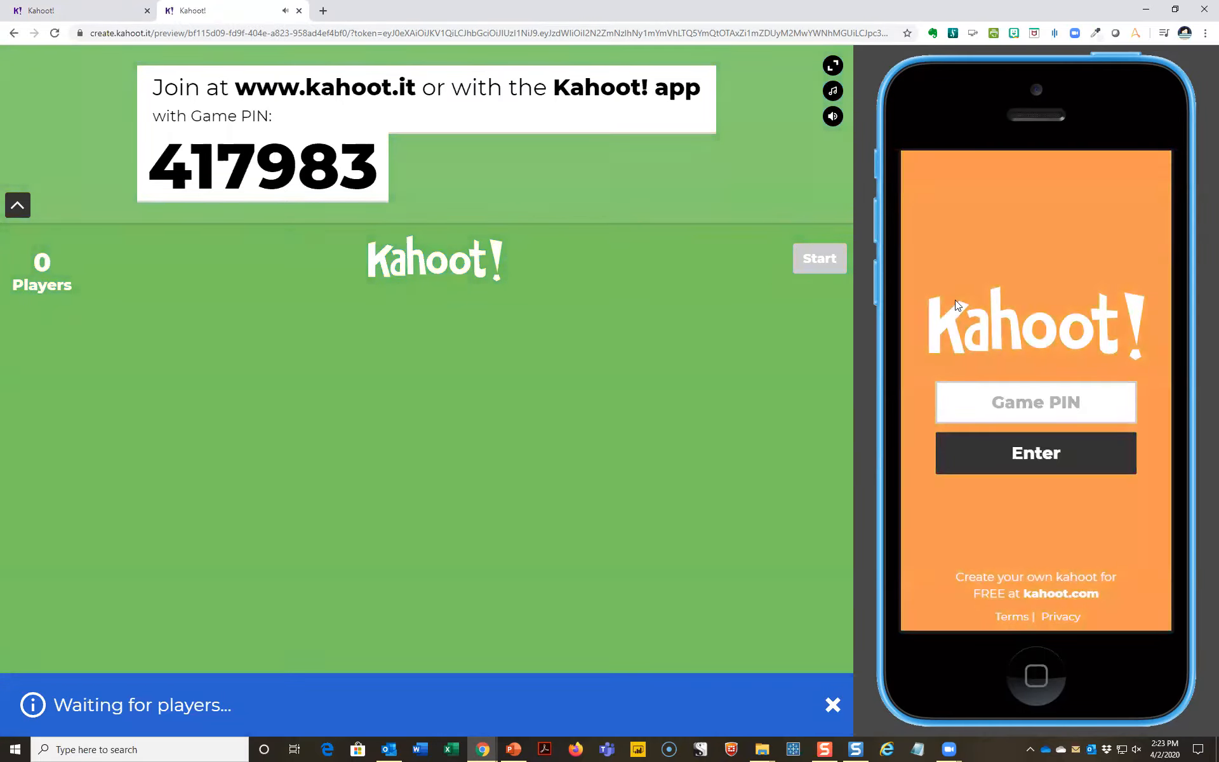
- Join the game on the simulated phone with the displayed game PIN, and accept a randomly generated nickname
left_click(1032, 406)
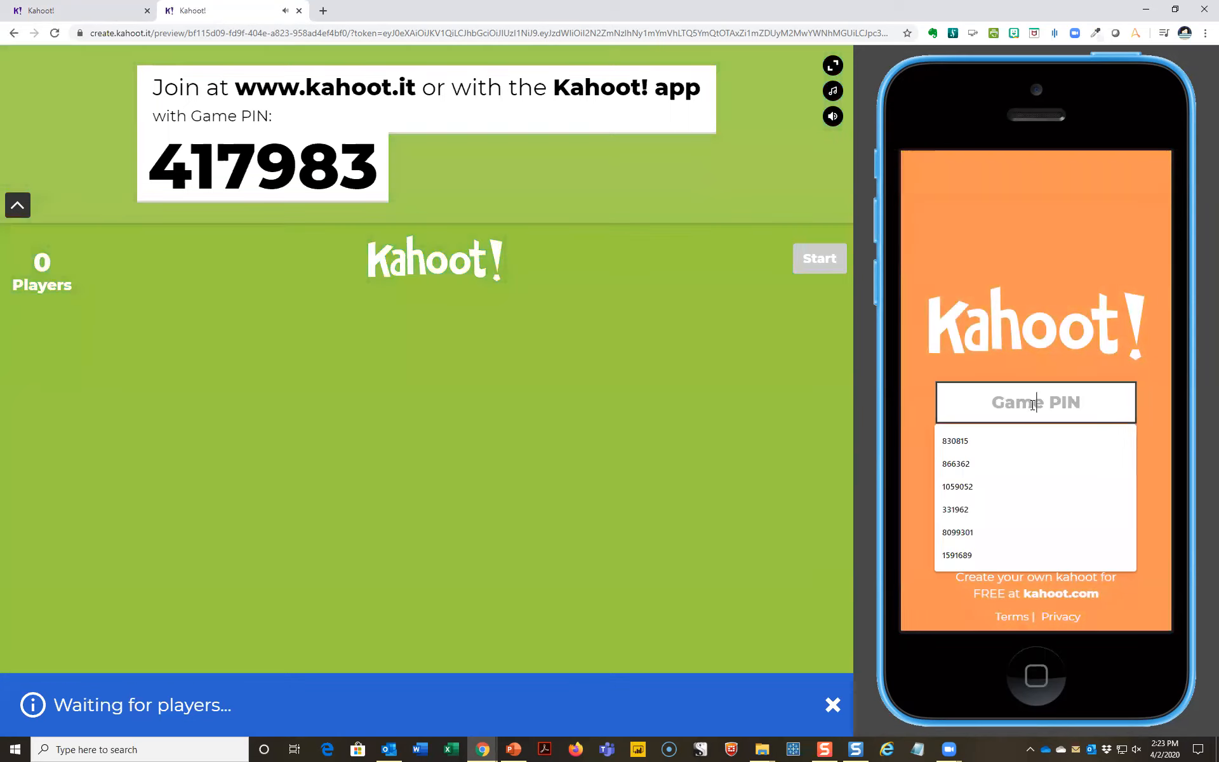
type("417983")
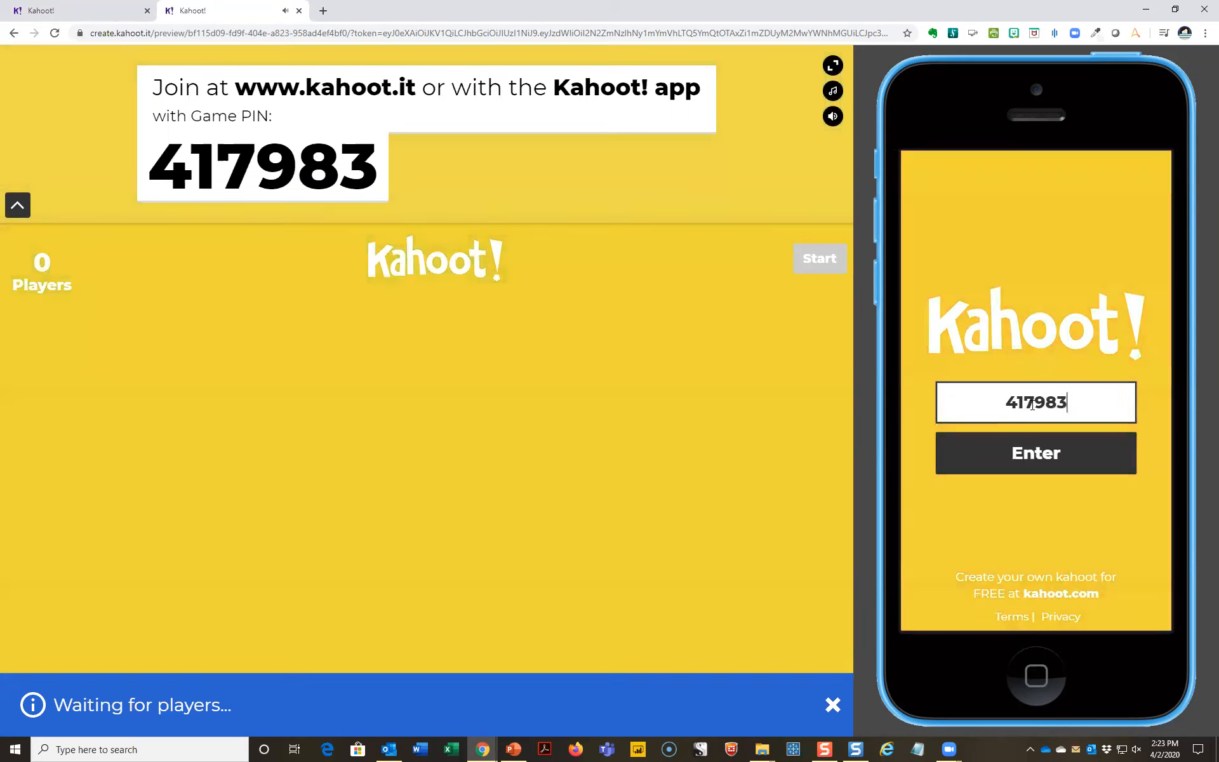
left_click(1031, 455)
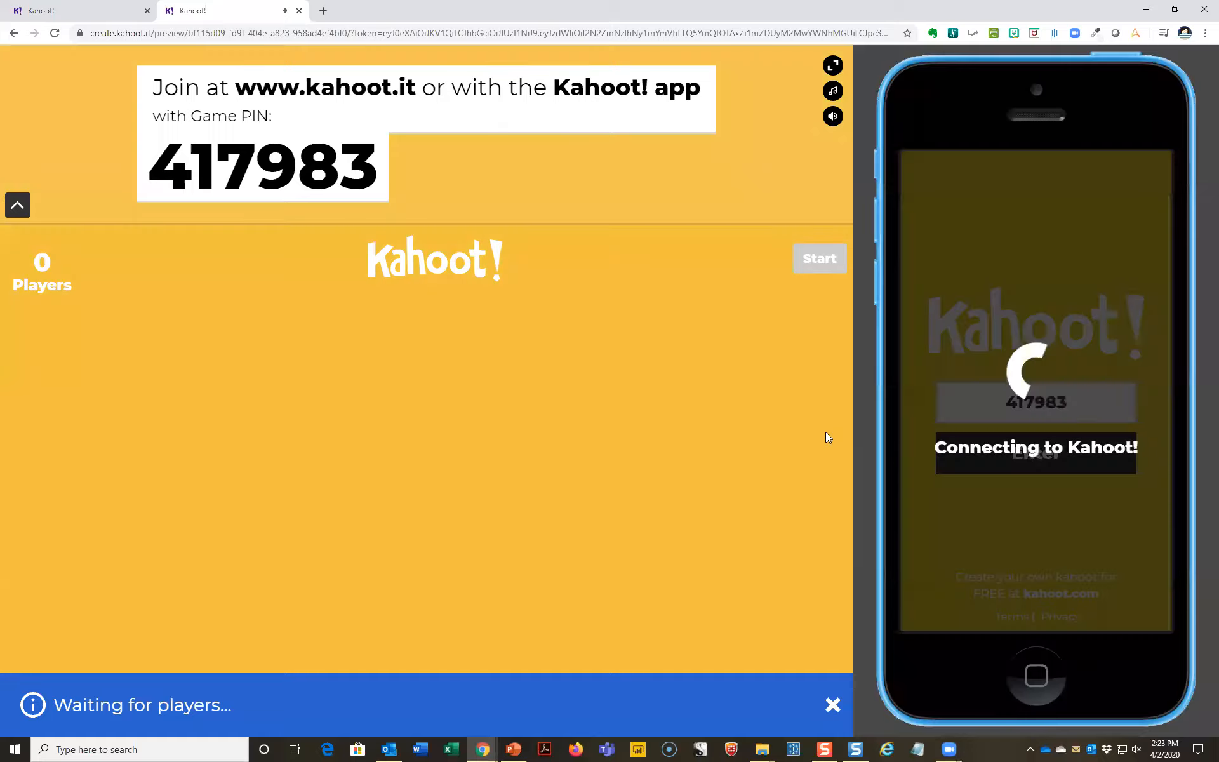
left_click(1074, 512)
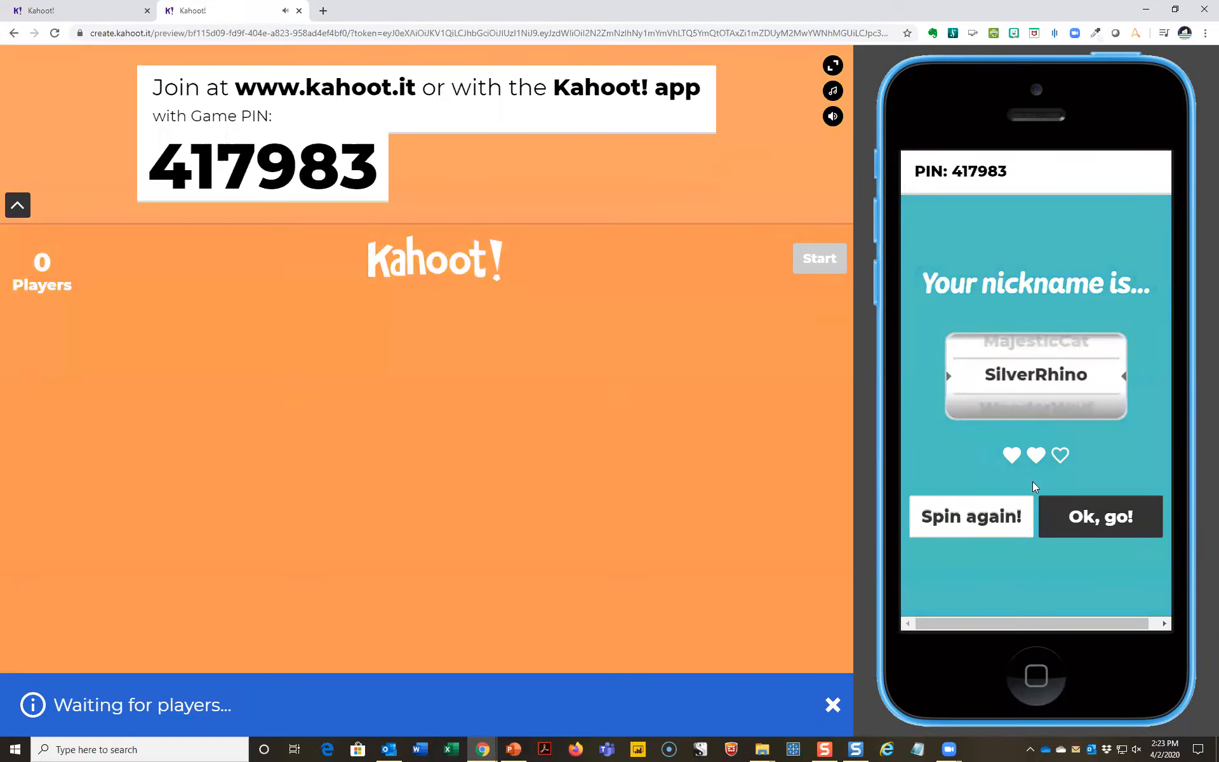
left_click(1051, 505)
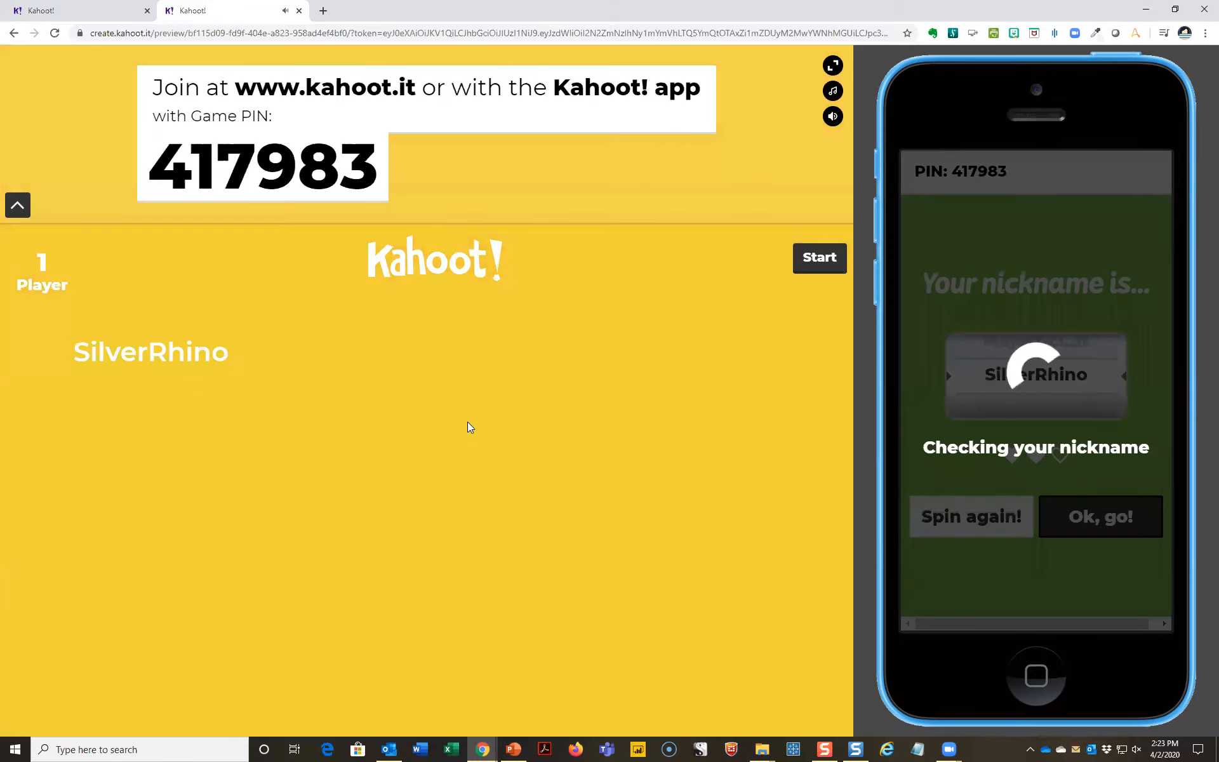
- Start the preview game, answer the FIFO question with "First in, First Out" on the simulated phone, and advance past the scoreboard
left_click(827, 264)
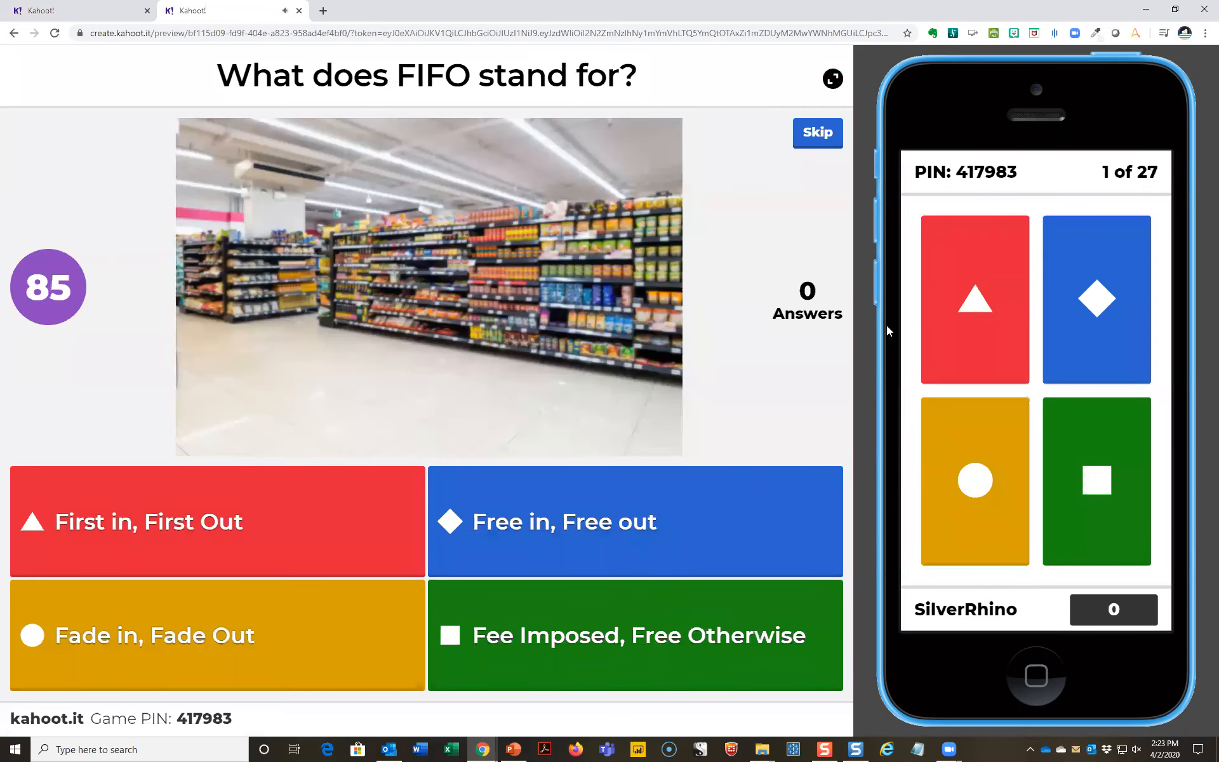
left_click(962, 321)
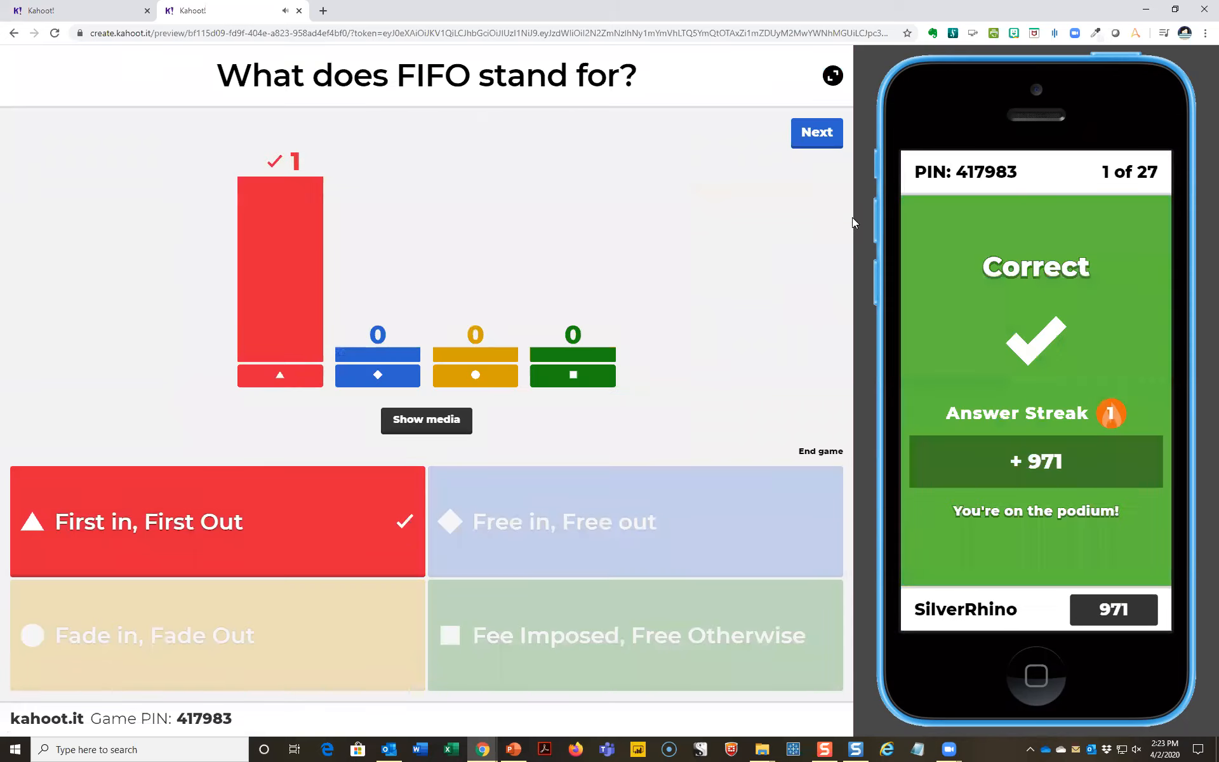
left_click(830, 146)
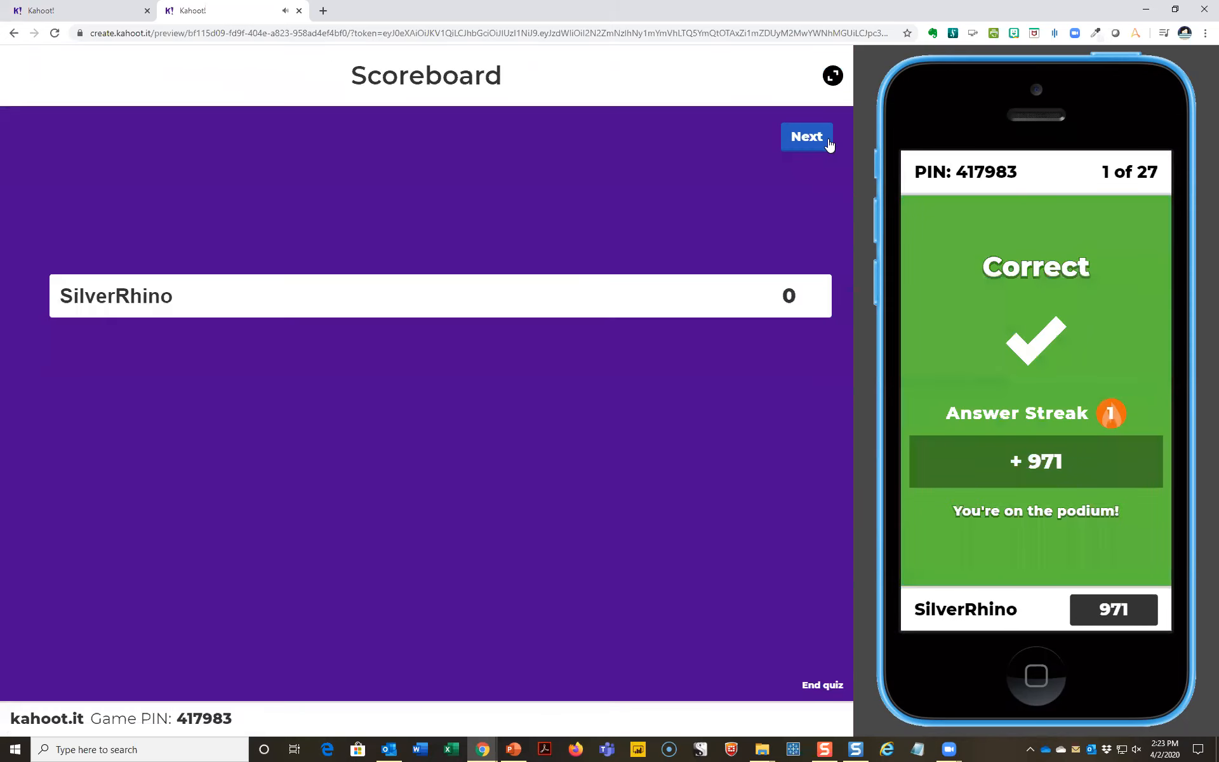
left_click(820, 143)
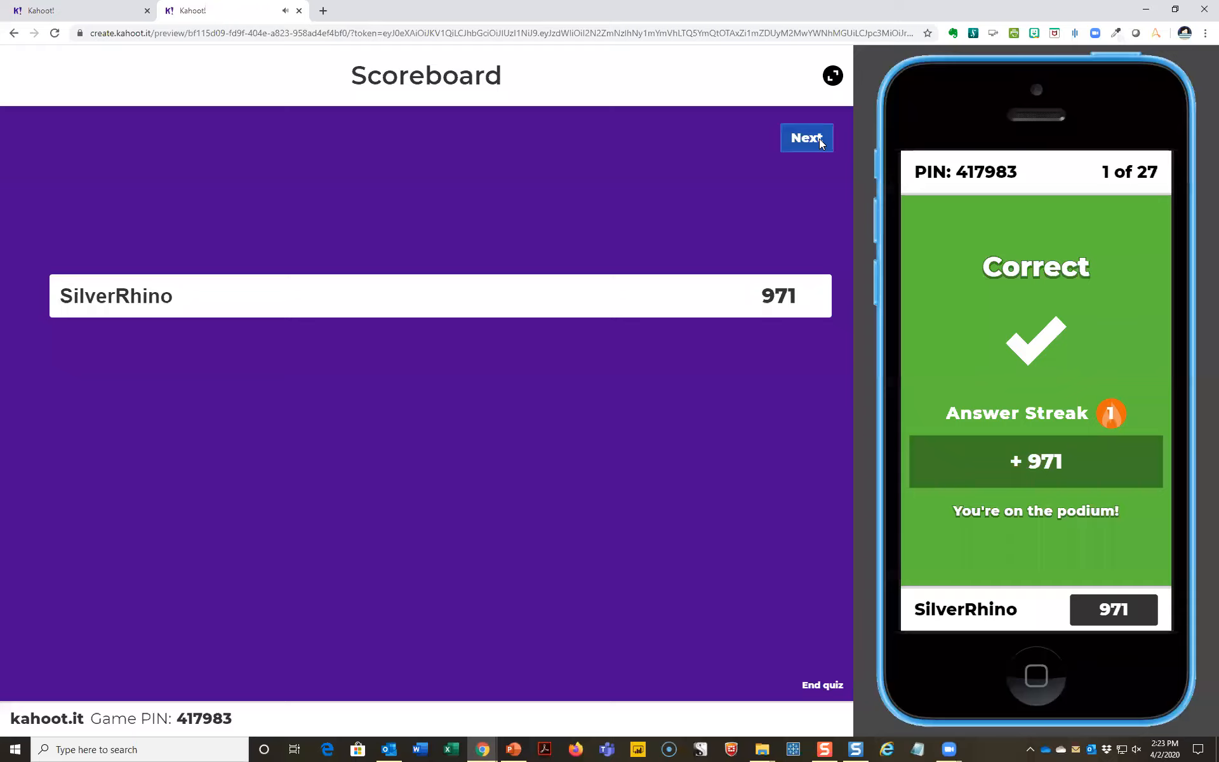
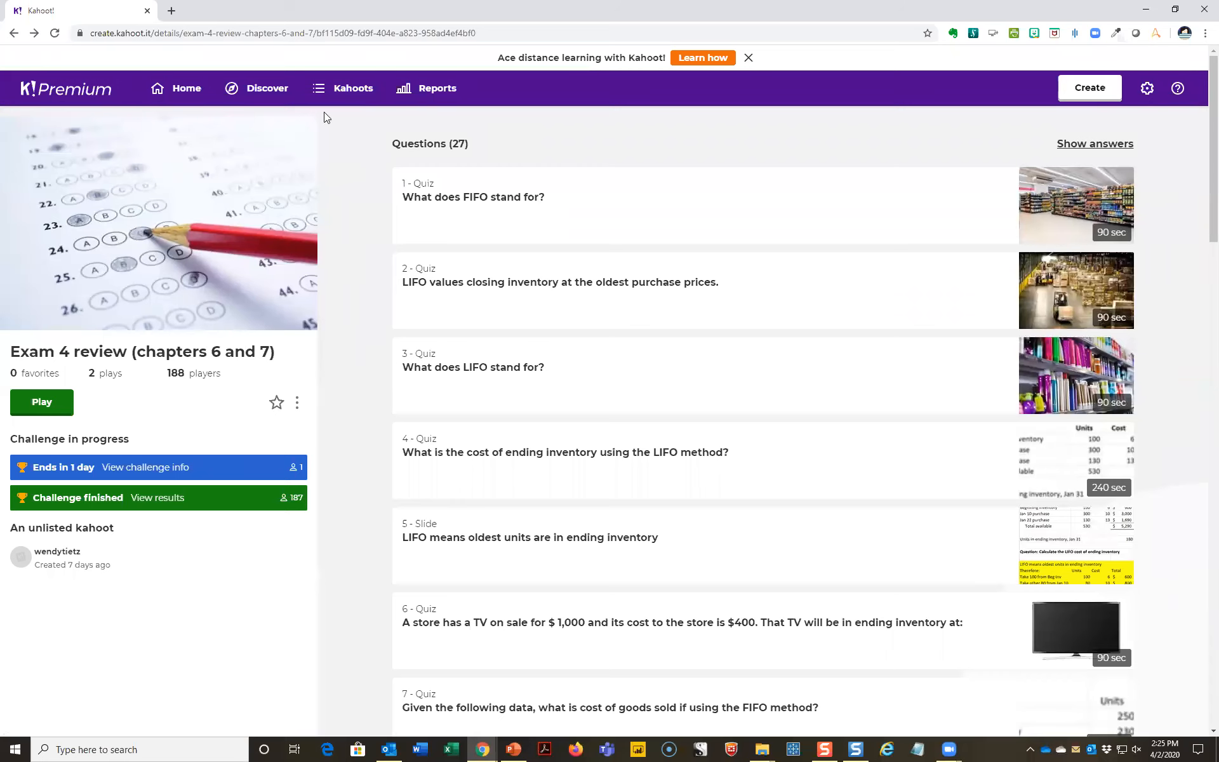
- Open the My Kahoots list, and switch to Snagit Editor to view the captured Kahoot! plan pricing
left_click(333, 92)
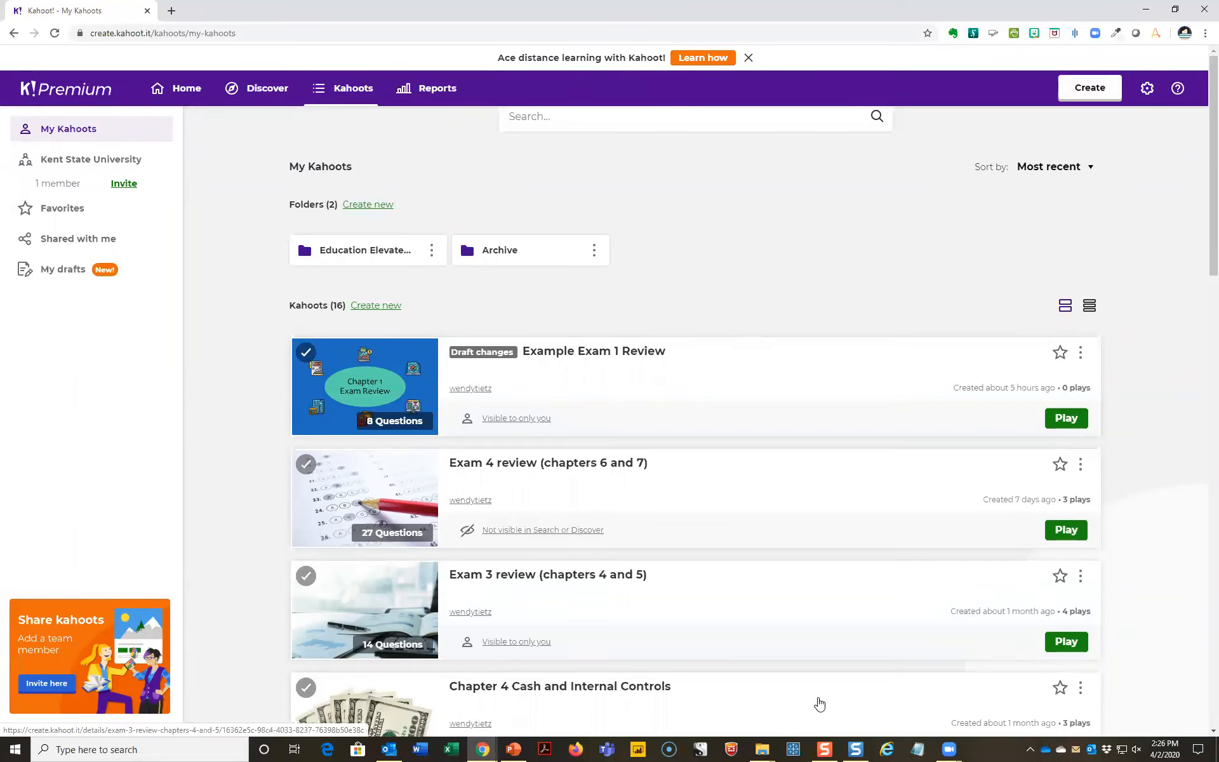
left_click(867, 748)
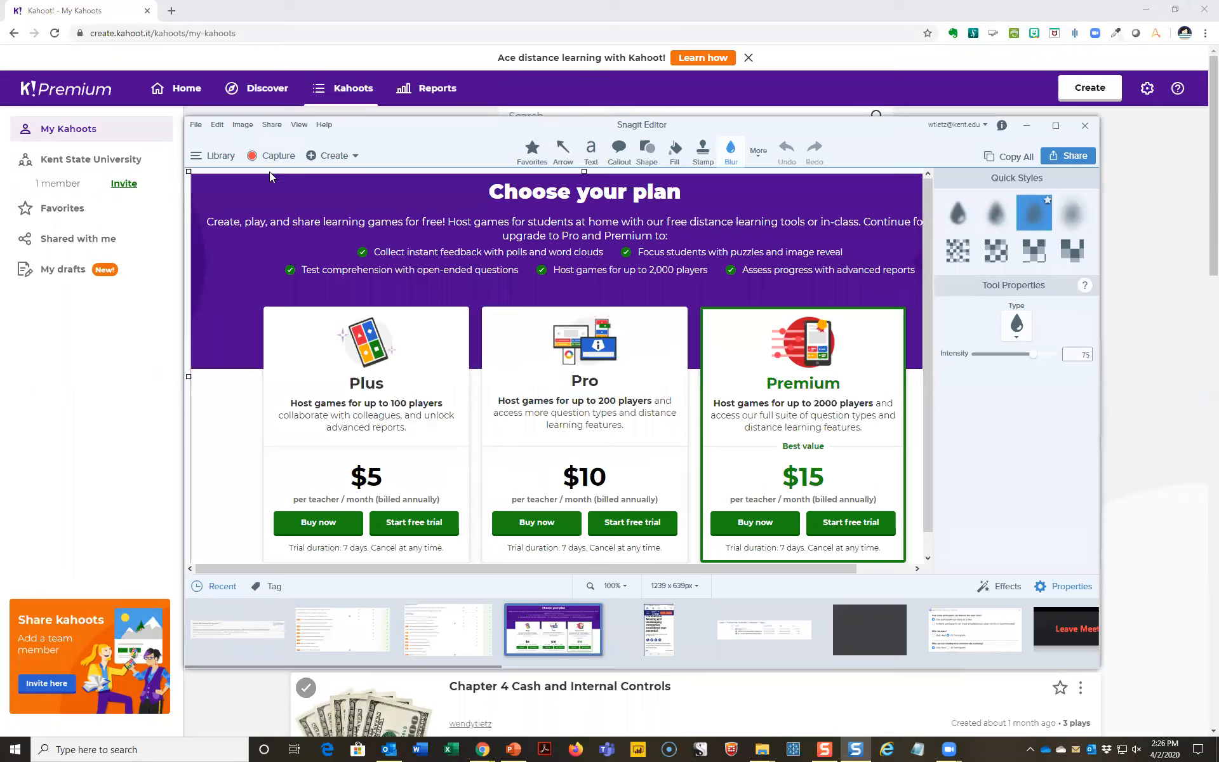
left_click(202, 125)
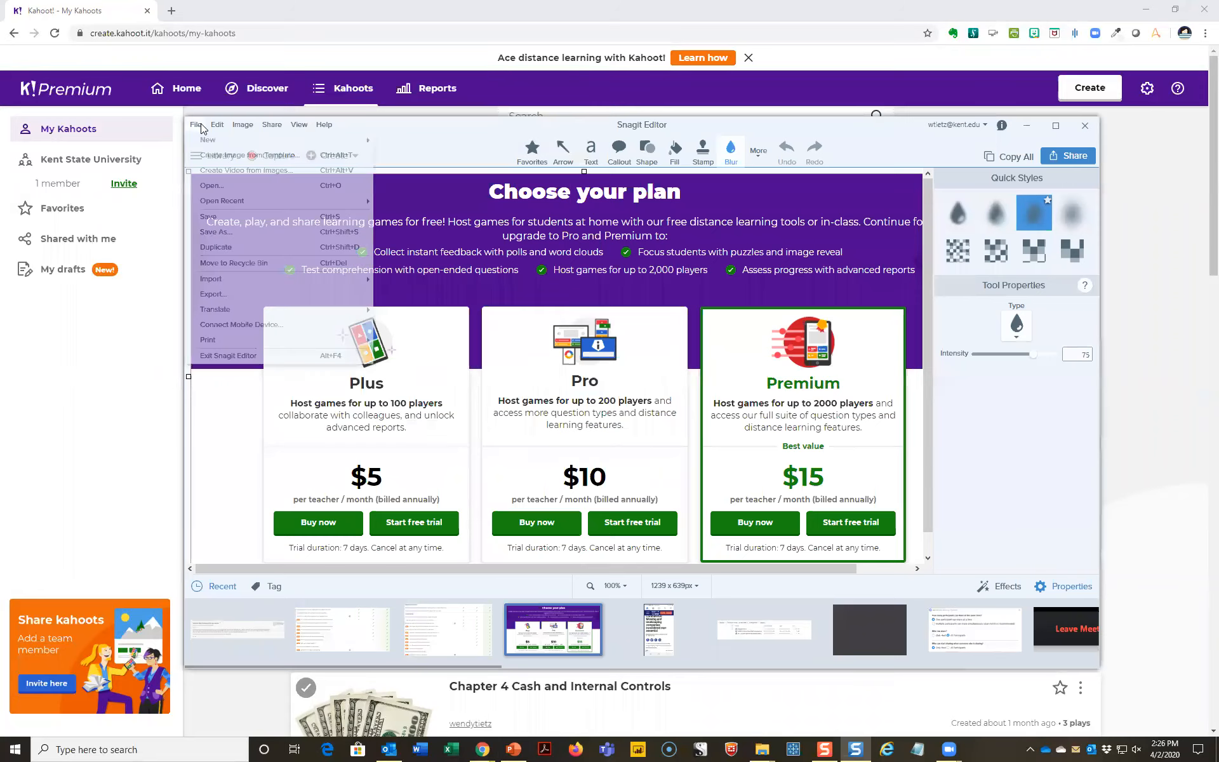
mouse_move(218, 124)
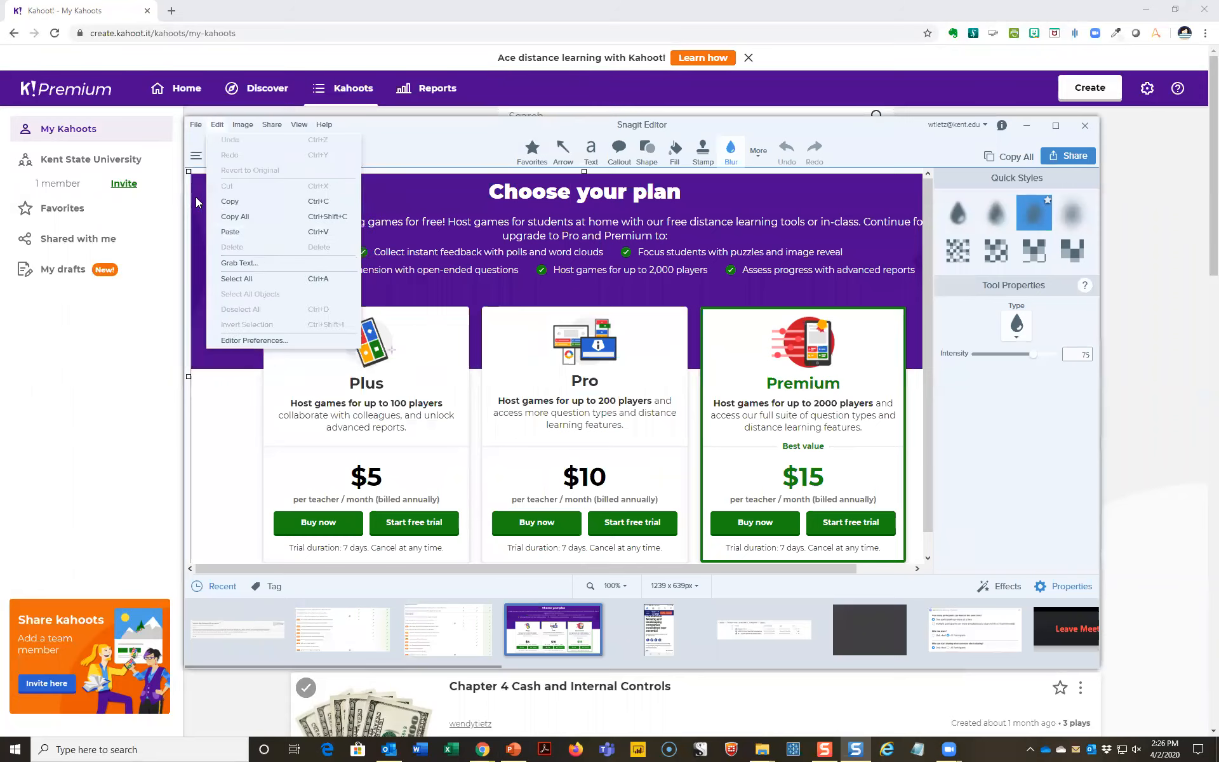
left_click(201, 124)
left_click(200, 125)
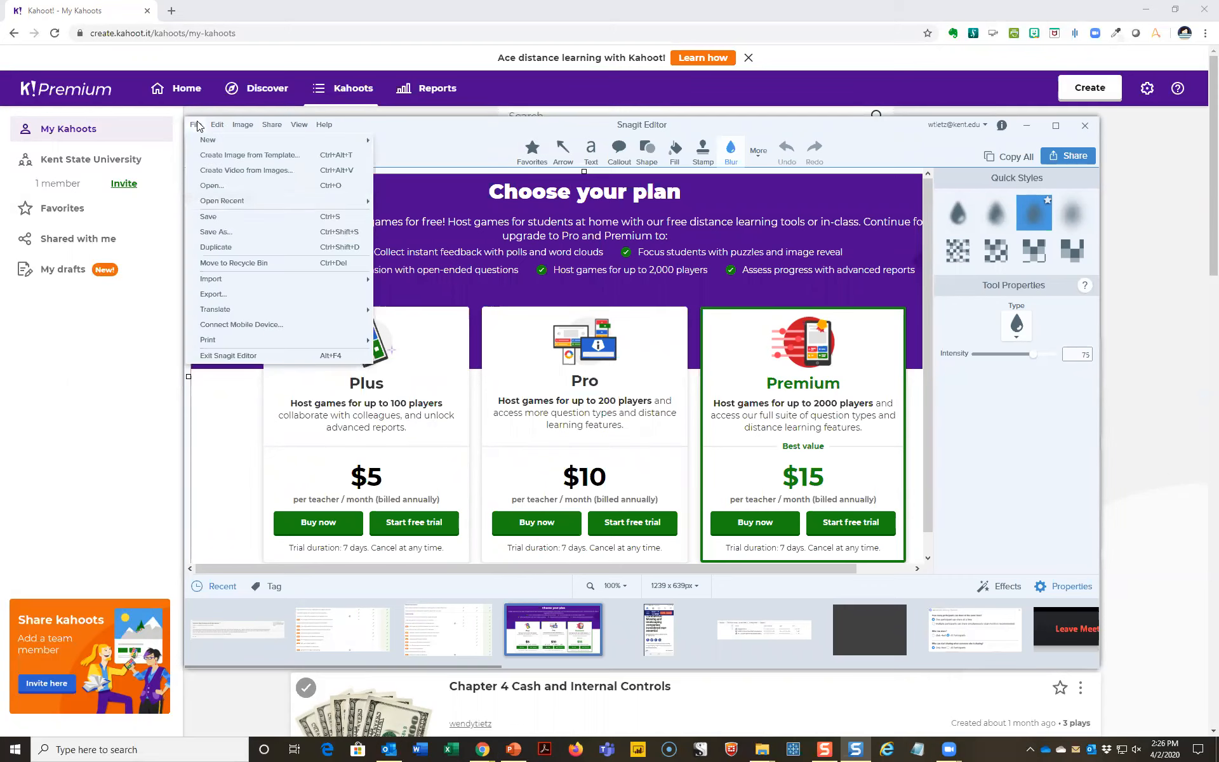
left_click(225, 231)
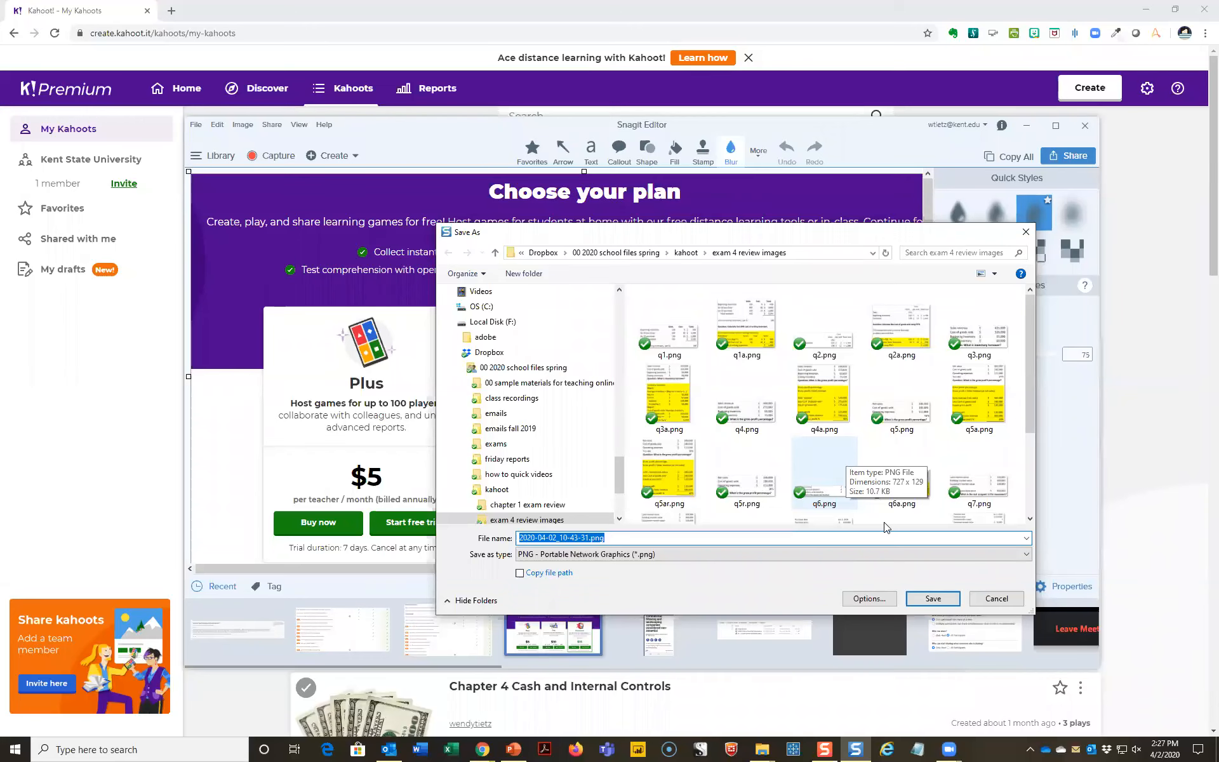
left_click(988, 602)
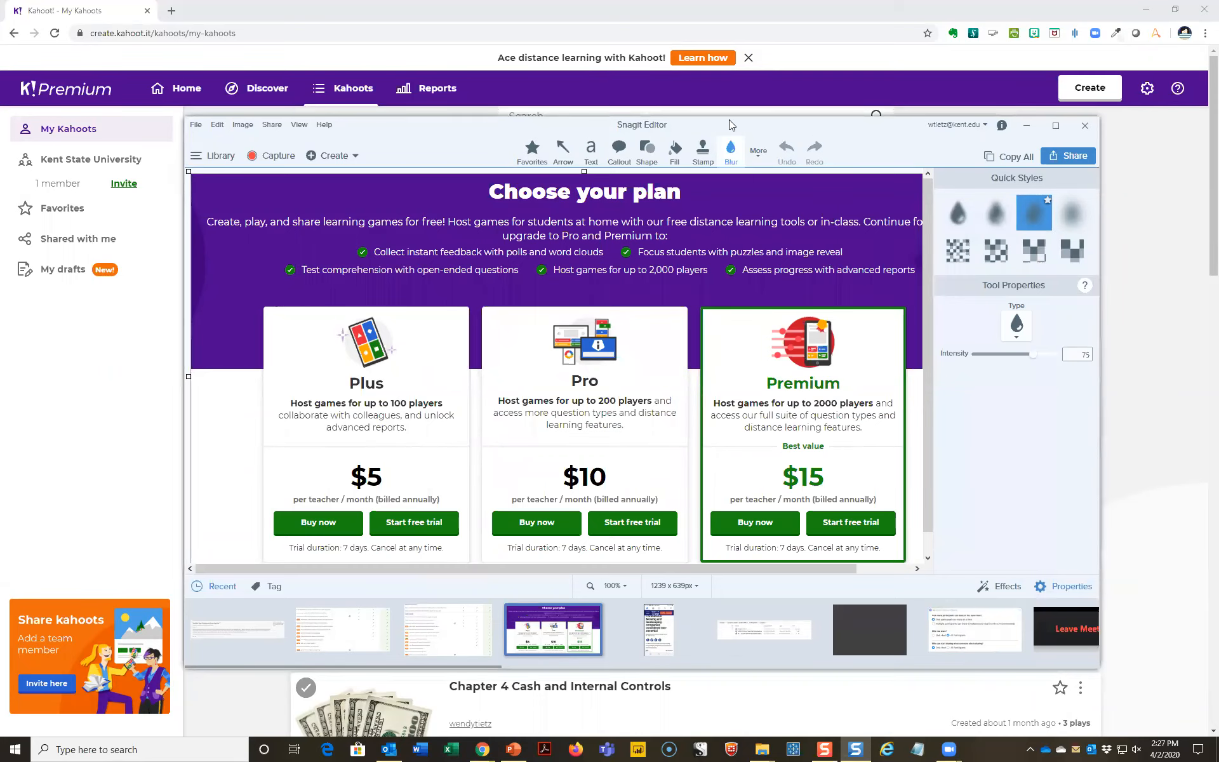
left_click_drag(733, 125, 1218, 125)
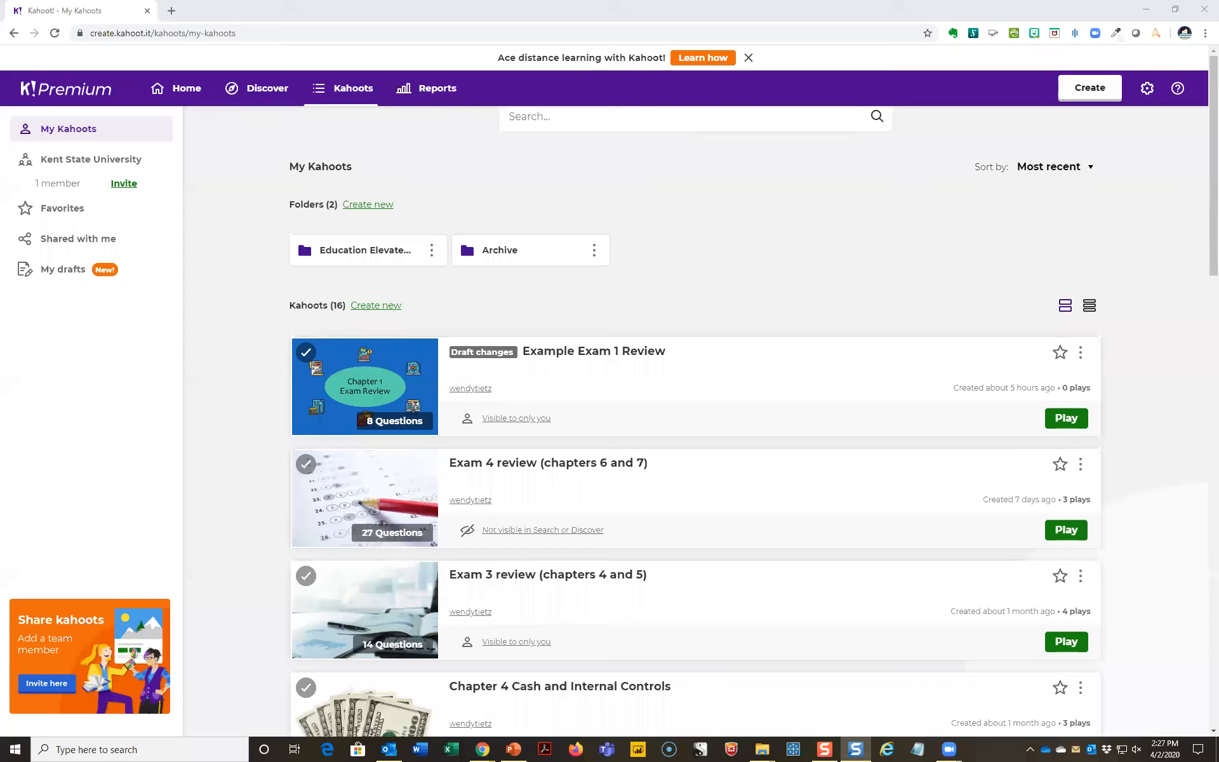
- Search the Discover page for "financial accounting" kahoots and look through the results
left_click(260, 90)
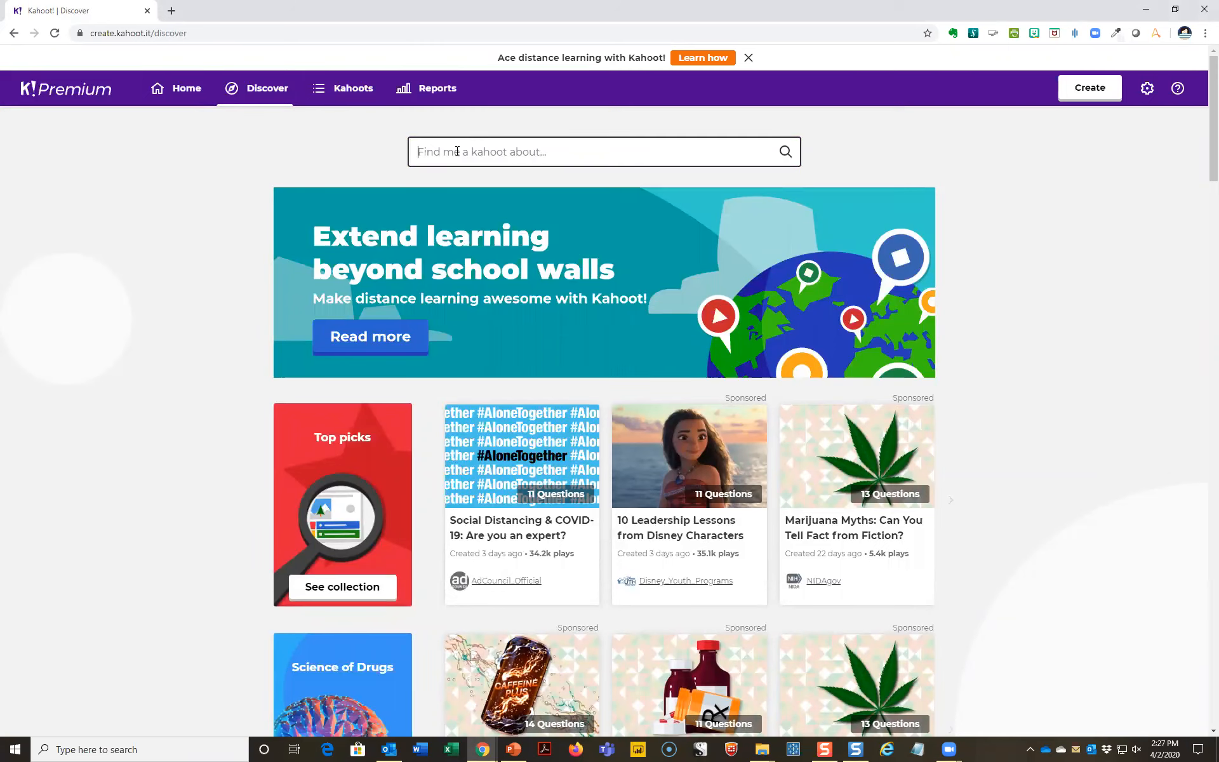
type("financial accounting")
key("Return")
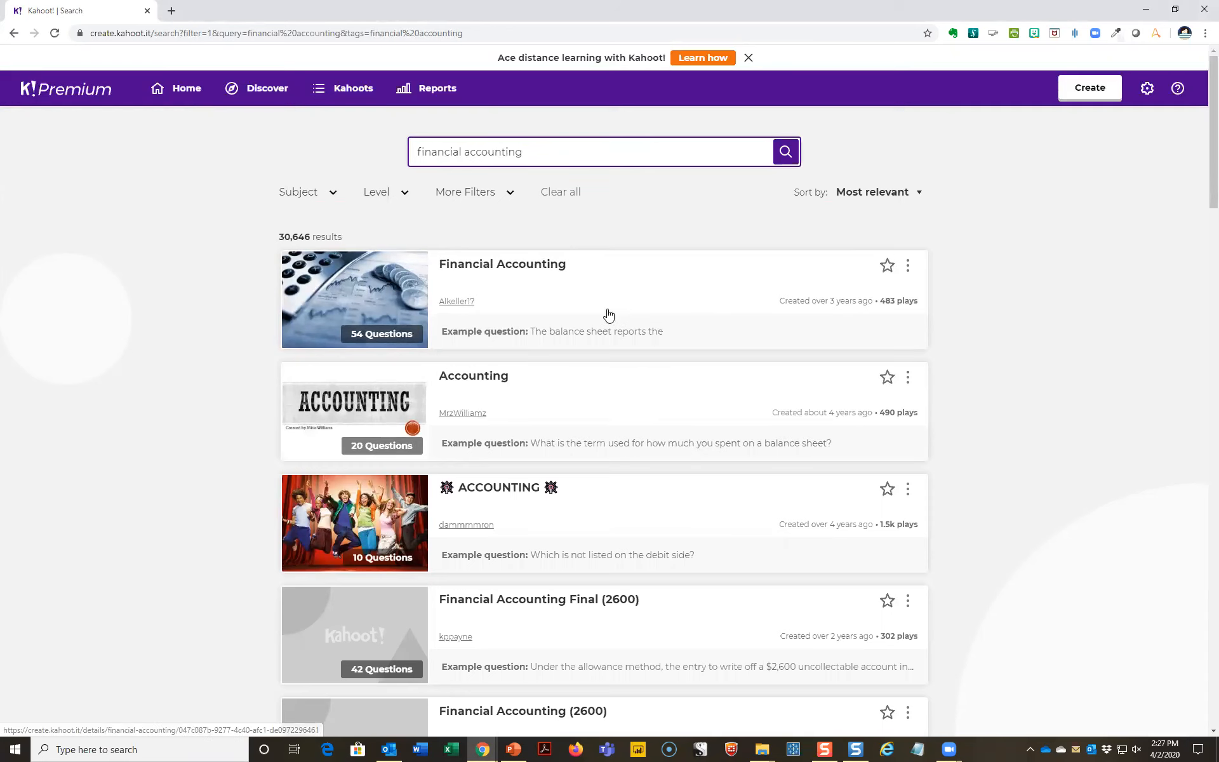
scroll(642, 373, "down", 2)
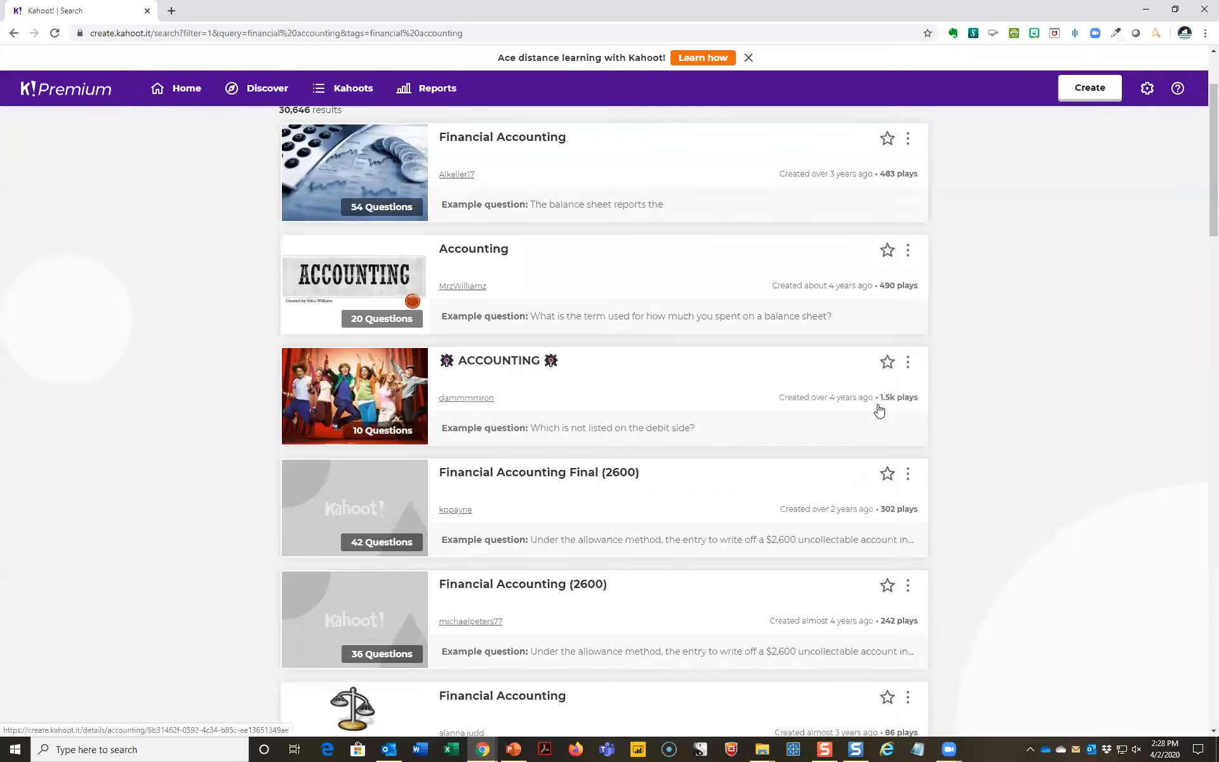
- Open the 10-question public ACCOUNTING kahoot, examine the answers to questions 1 and 2, and show its further actions
left_click(392, 385)
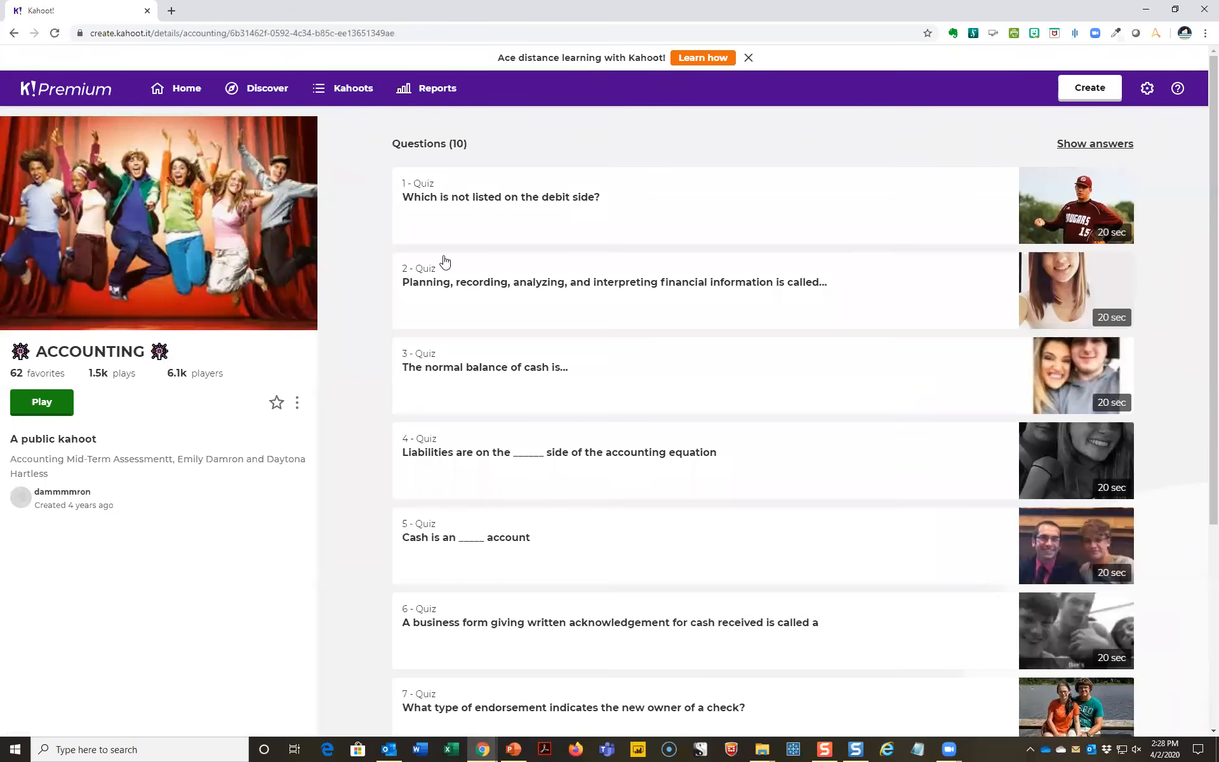
left_click(462, 216)
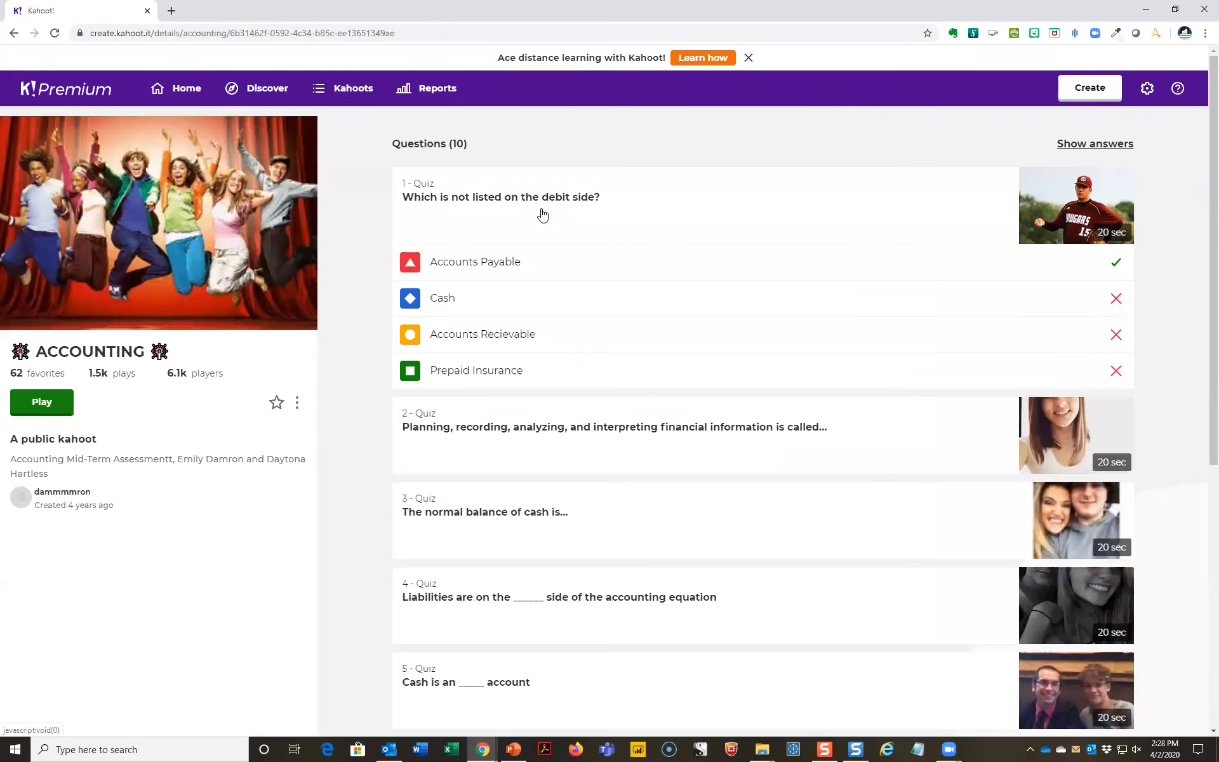
left_click(528, 434)
scroll(530, 508, "down", 1)
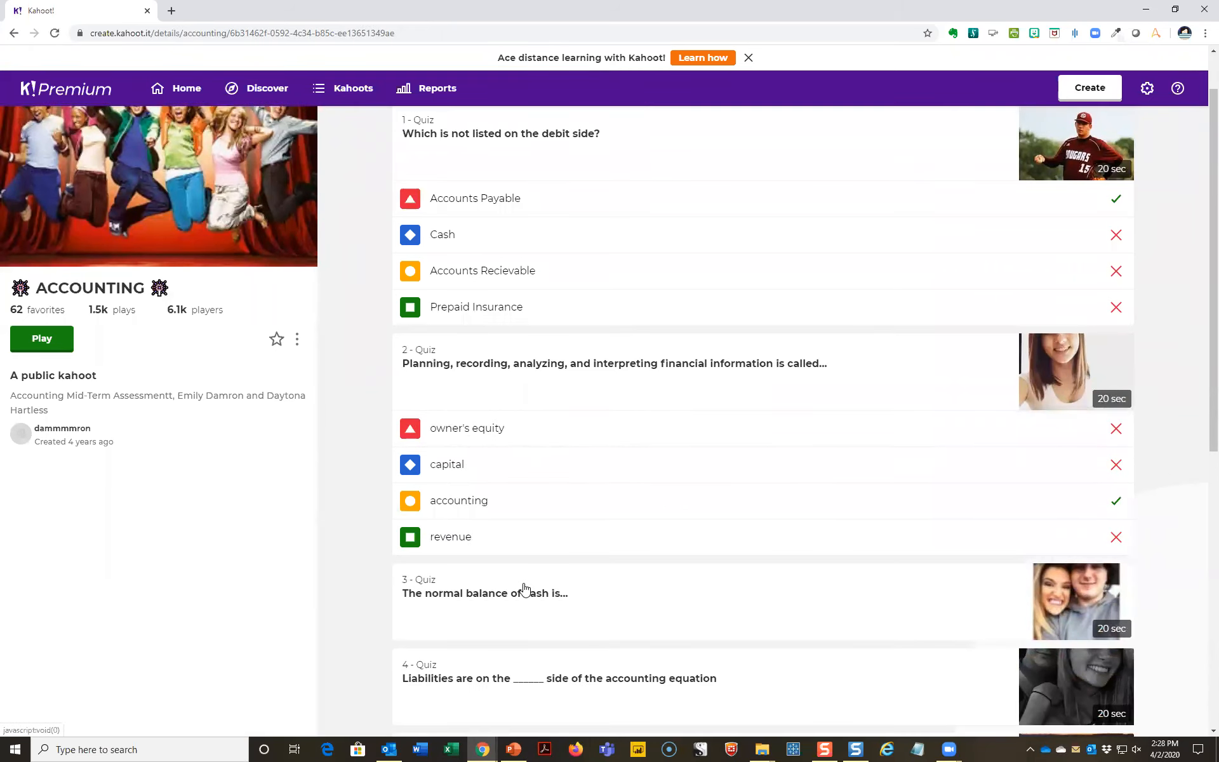
left_click(297, 341)
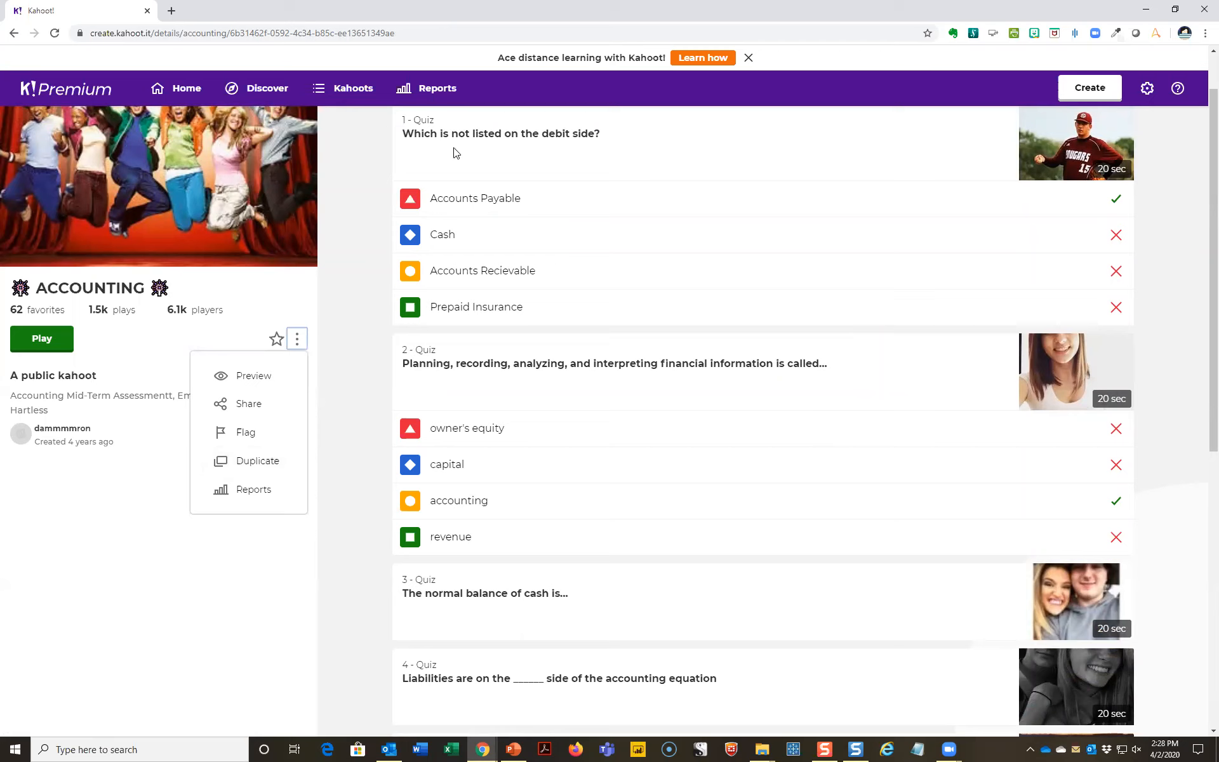
- Return to the Discover page, search for "depreciation" kahoots and look through the results
left_click(158, 92)
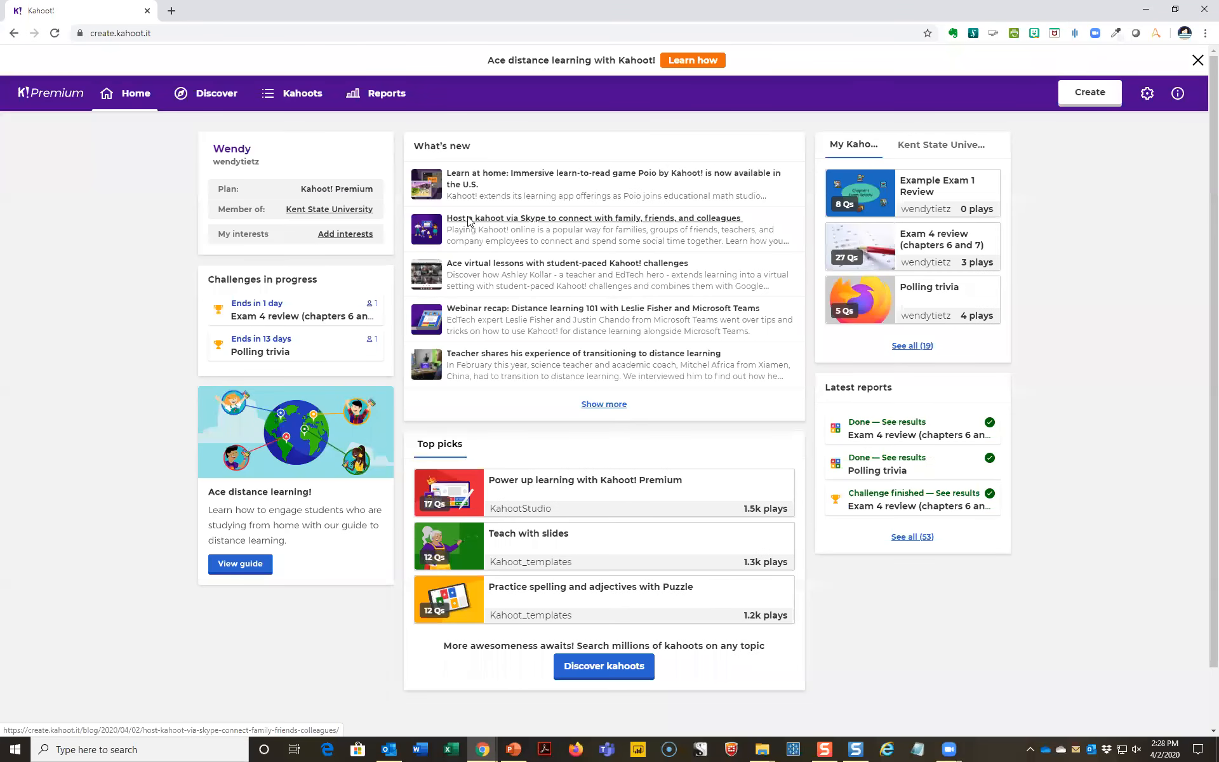
left_click(221, 102)
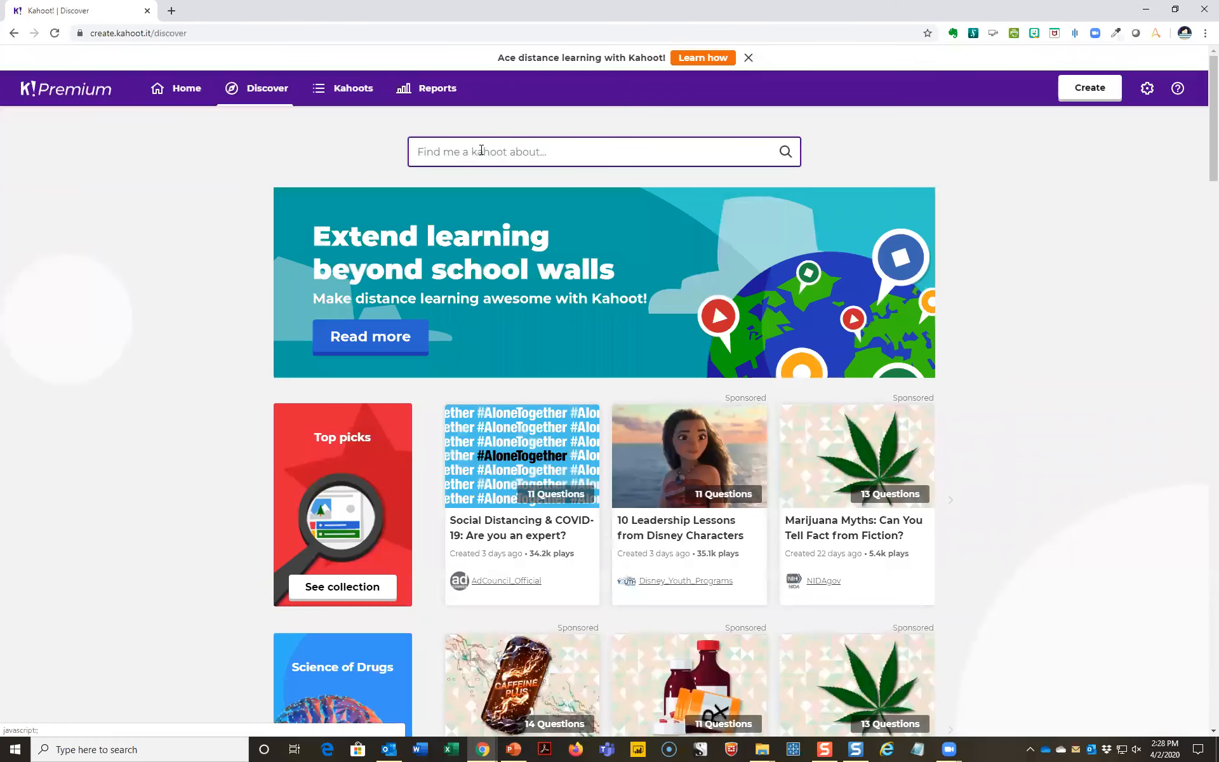
left_click(482, 150)
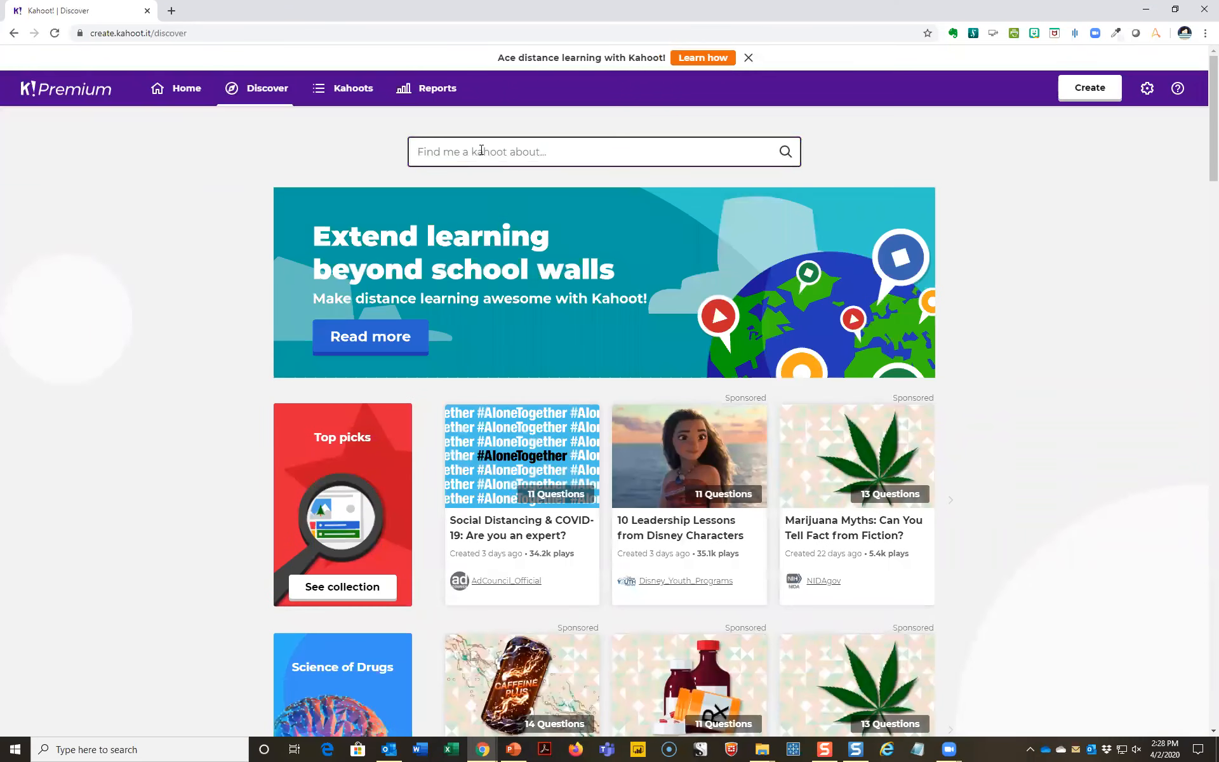
type("depreciation")
key("Return")
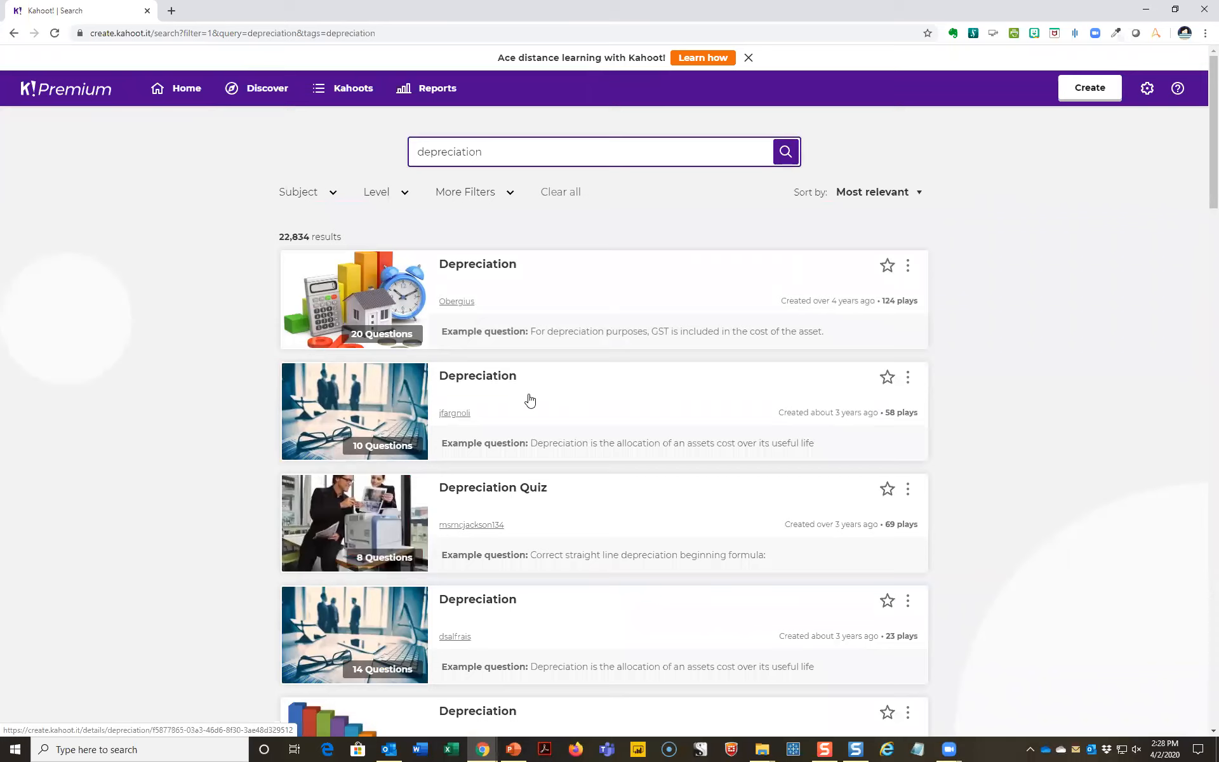
scroll(530, 399, "down", 2)
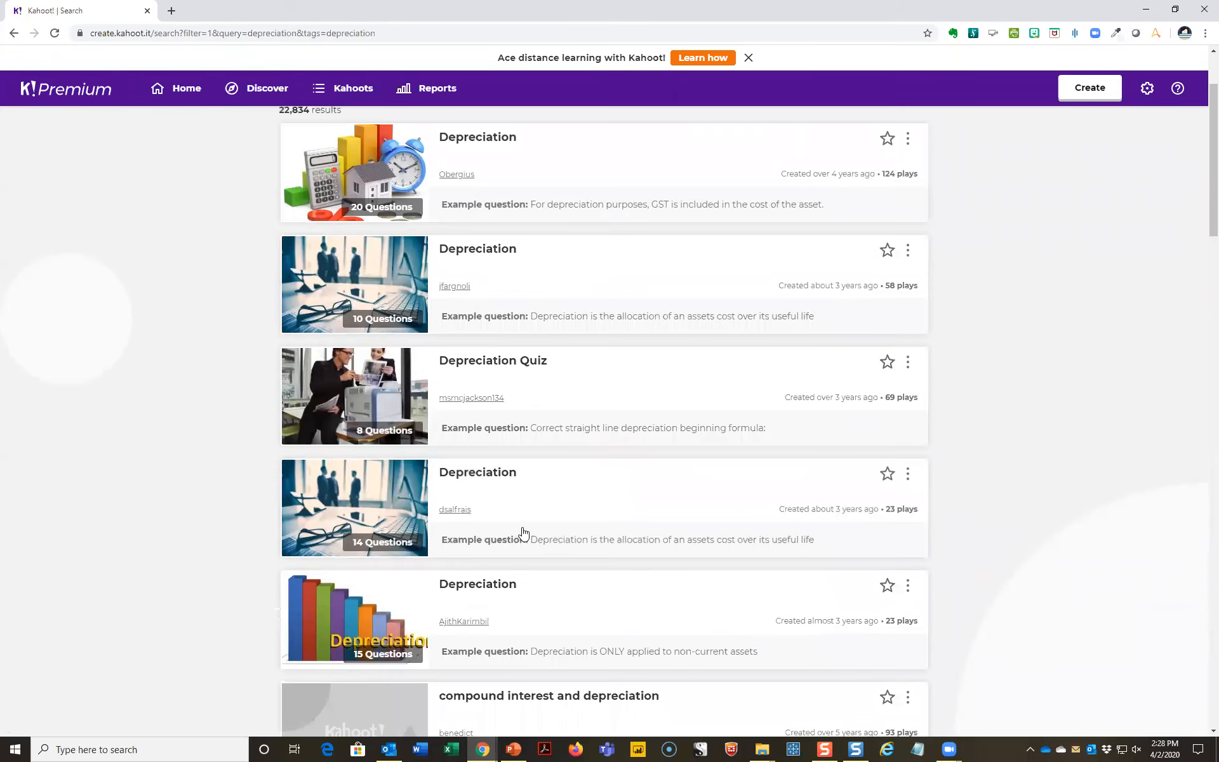
scroll(524, 533, "down", 3)
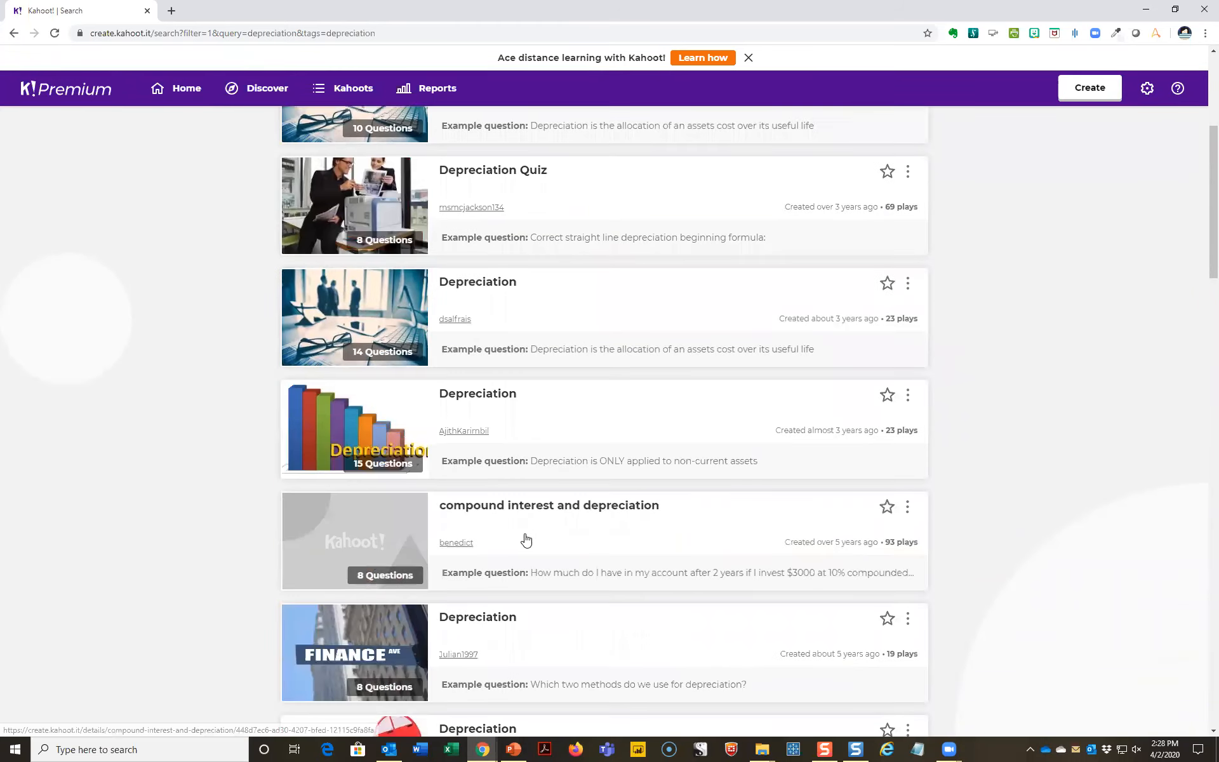
scroll(526, 538, "down", 1)
scroll(526, 538, "down", 2)
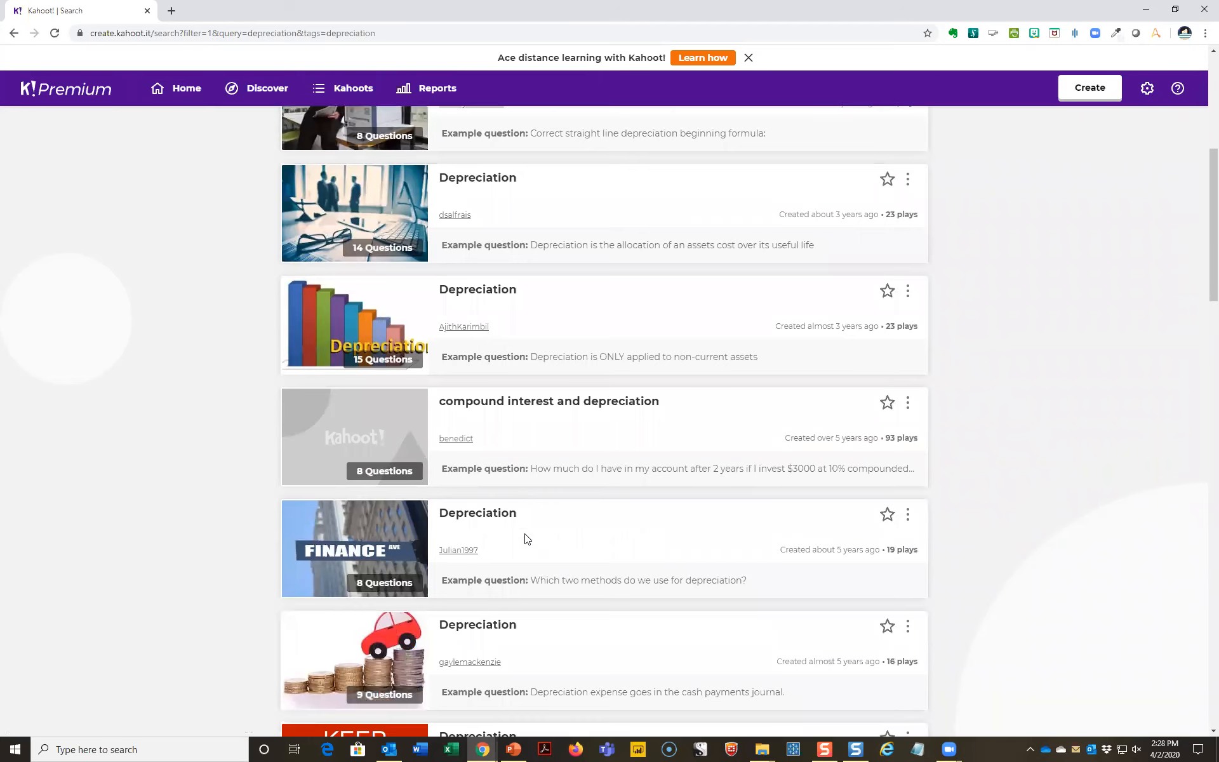
scroll(526, 538, "up", 8)
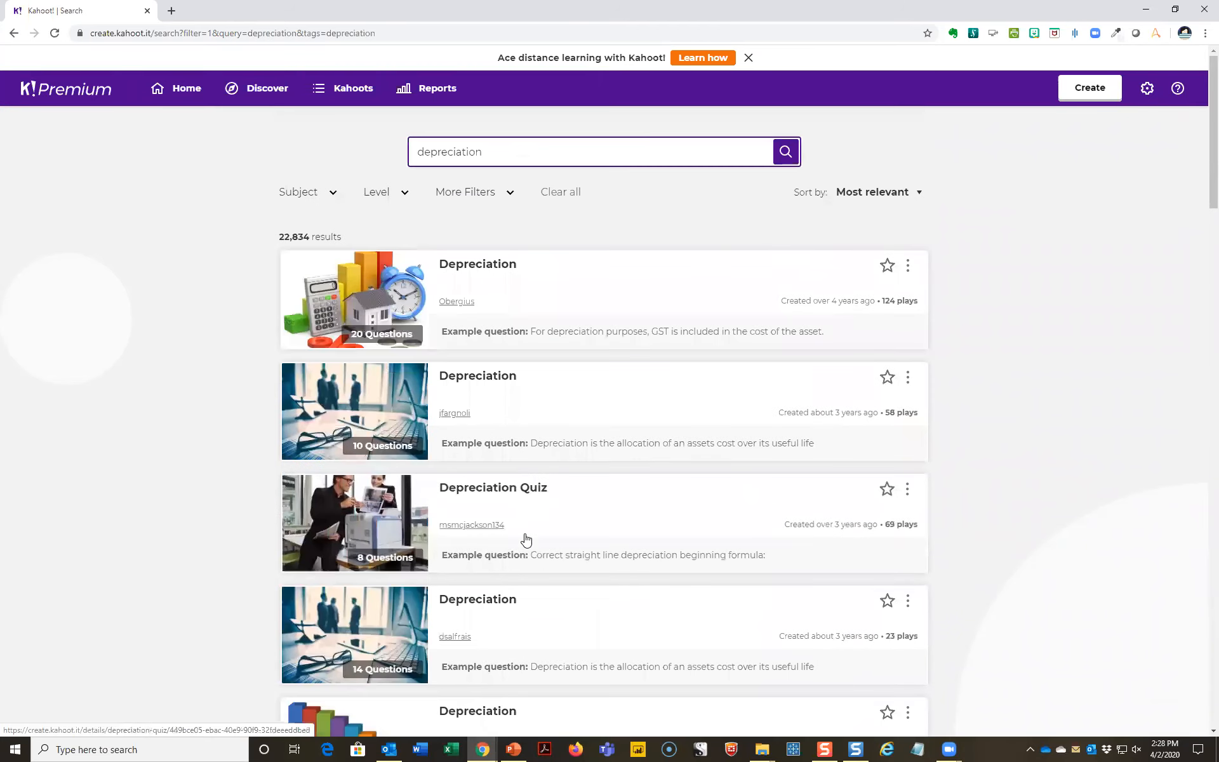
- Examine the subject, level and additional filter choices for the depreciation search, and close them without applying any
left_click(407, 193)
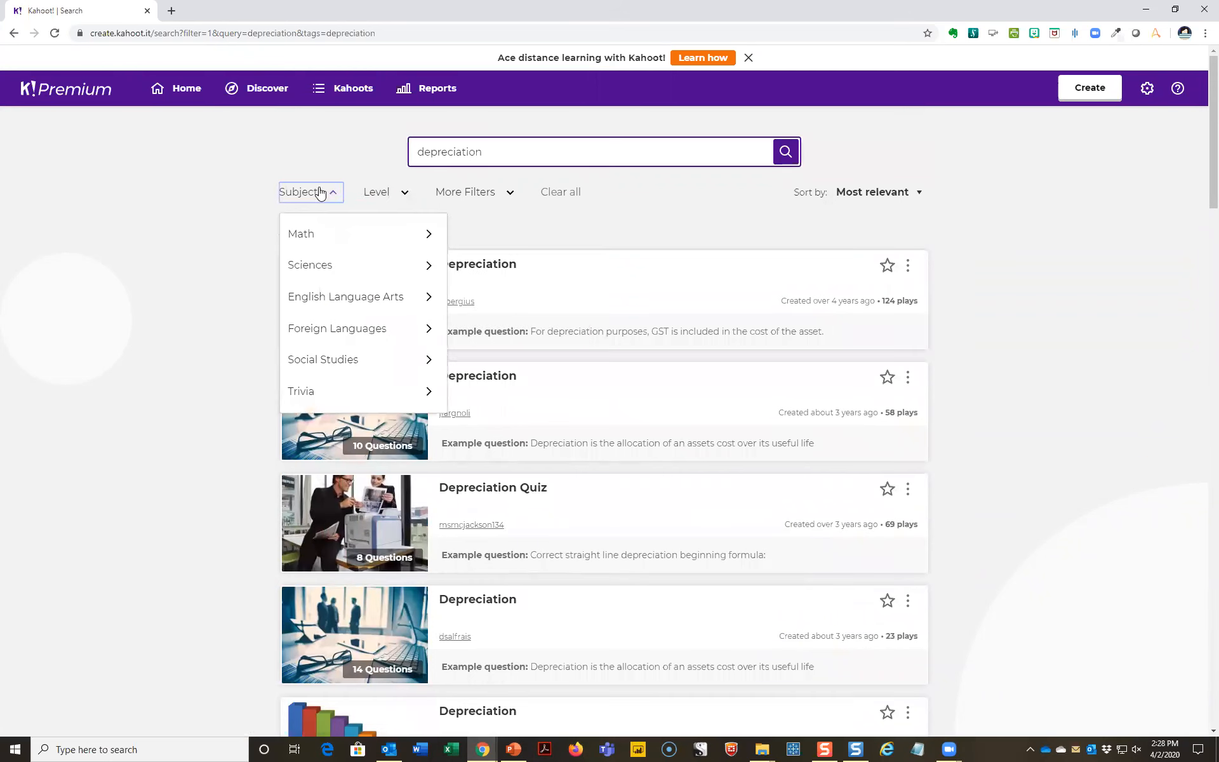
left_click(493, 193)
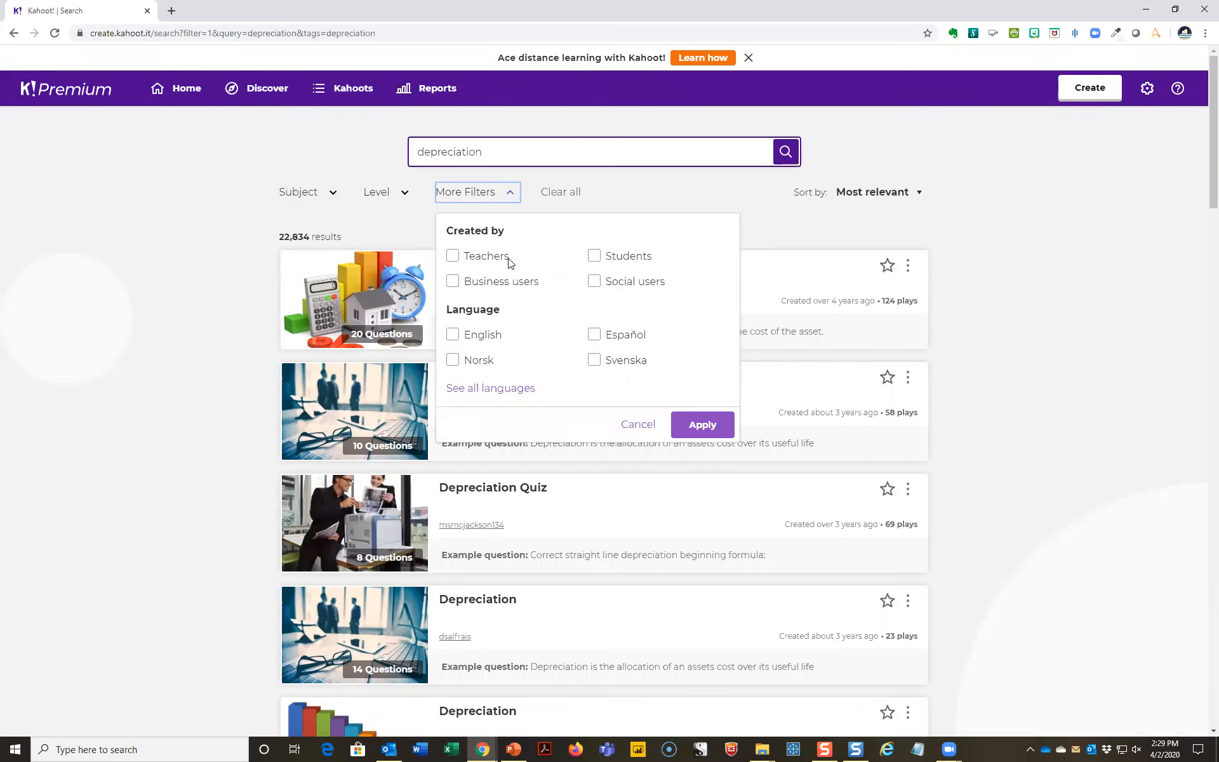
left_click(637, 189)
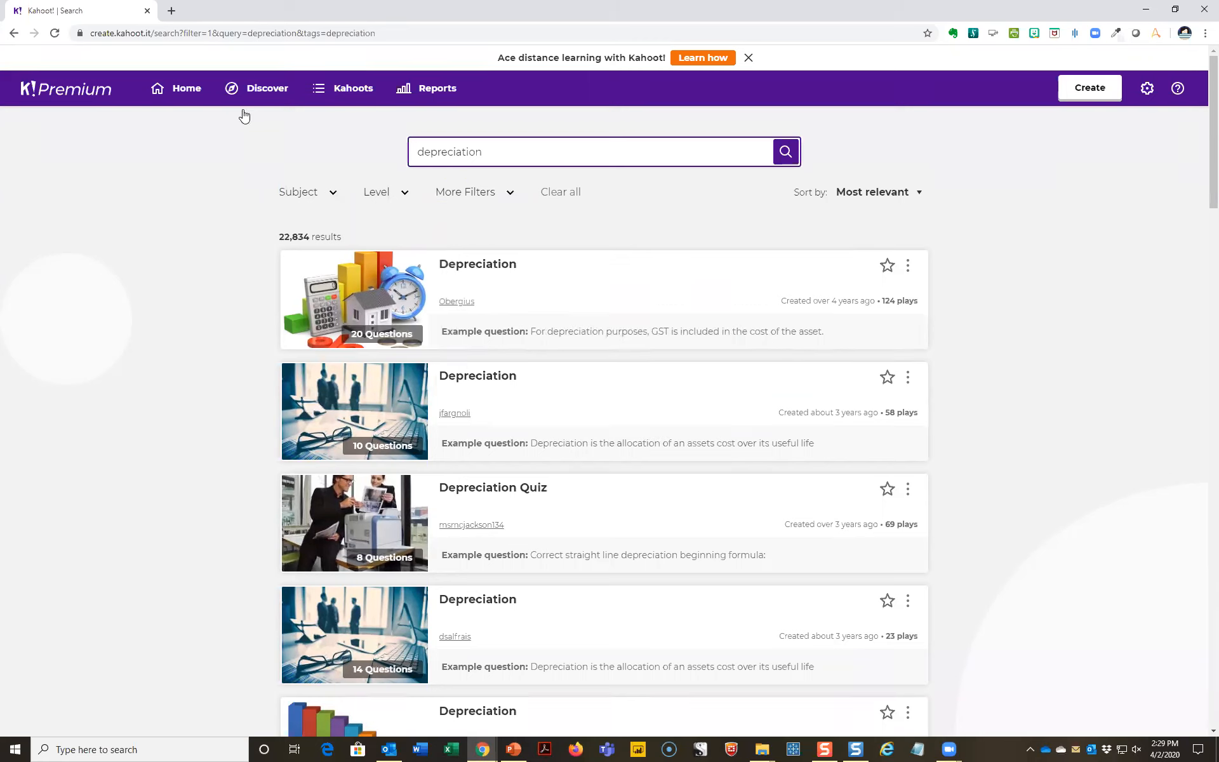
- Return to the My Kahoots list and create a new blank kahoot instead of using a template
left_click(325, 90)
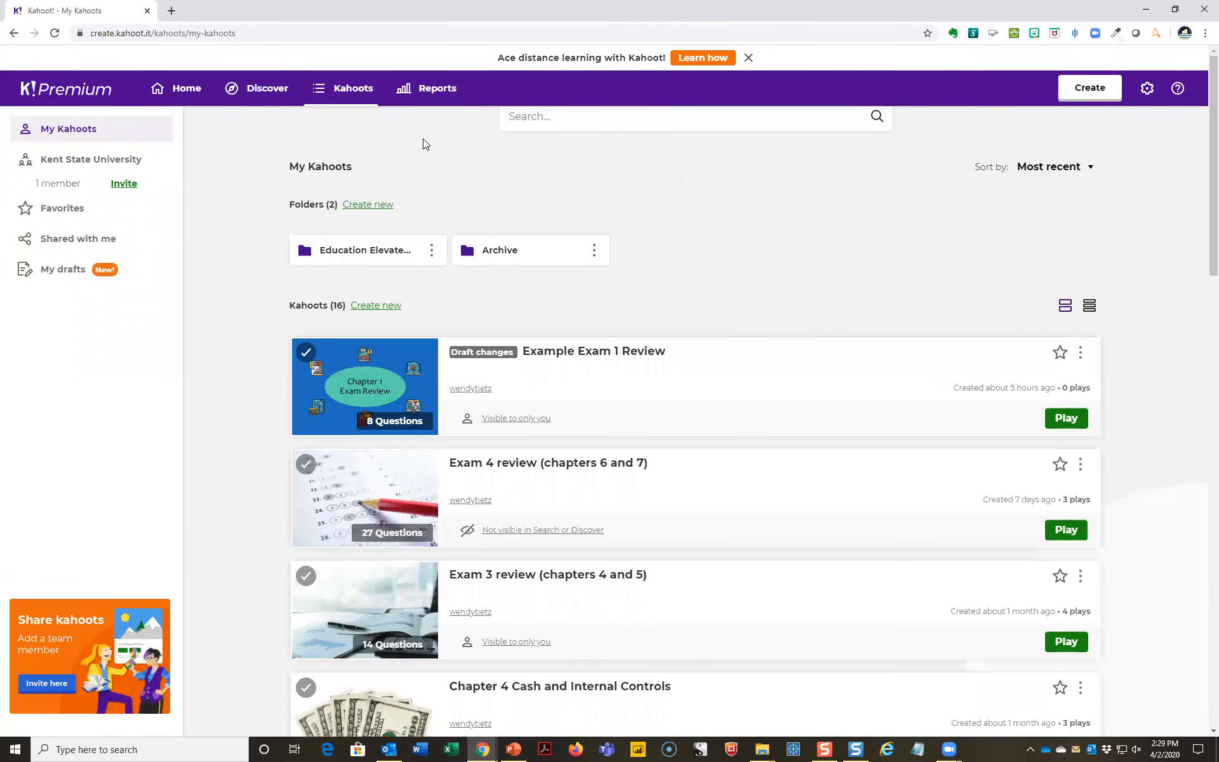
left_click(1090, 87)
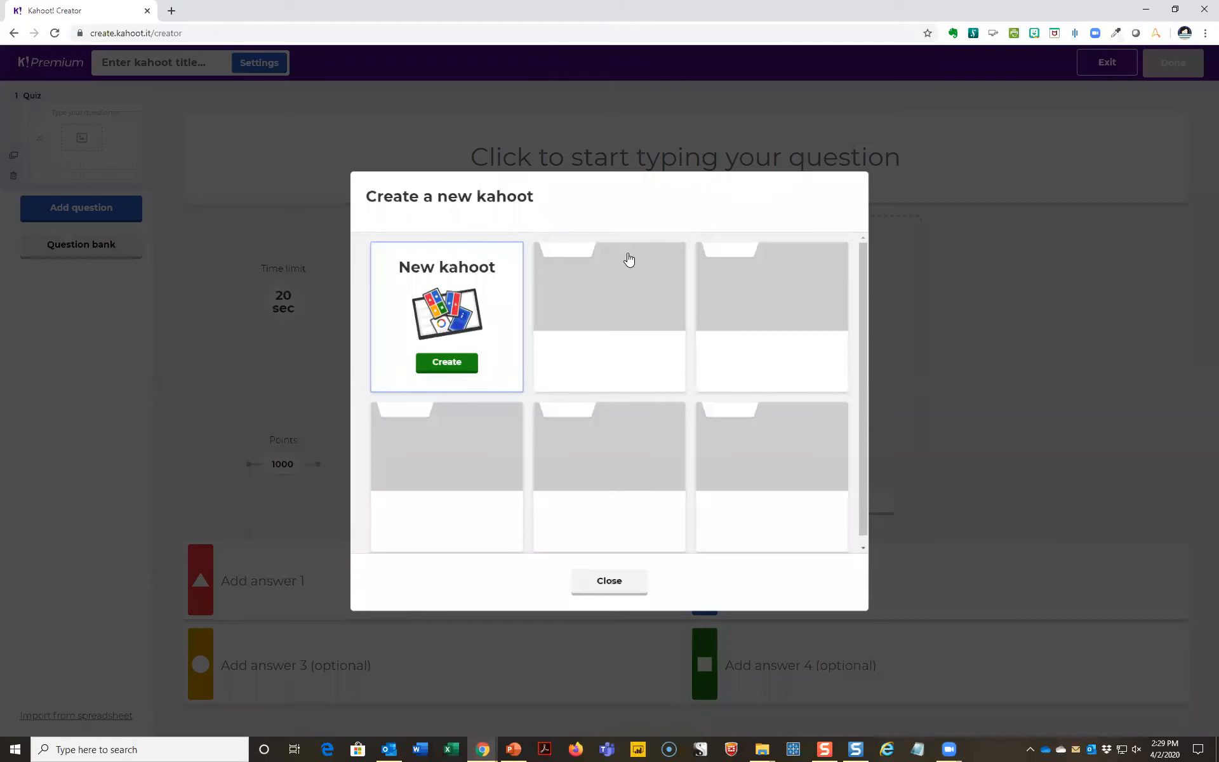
left_click(445, 363)
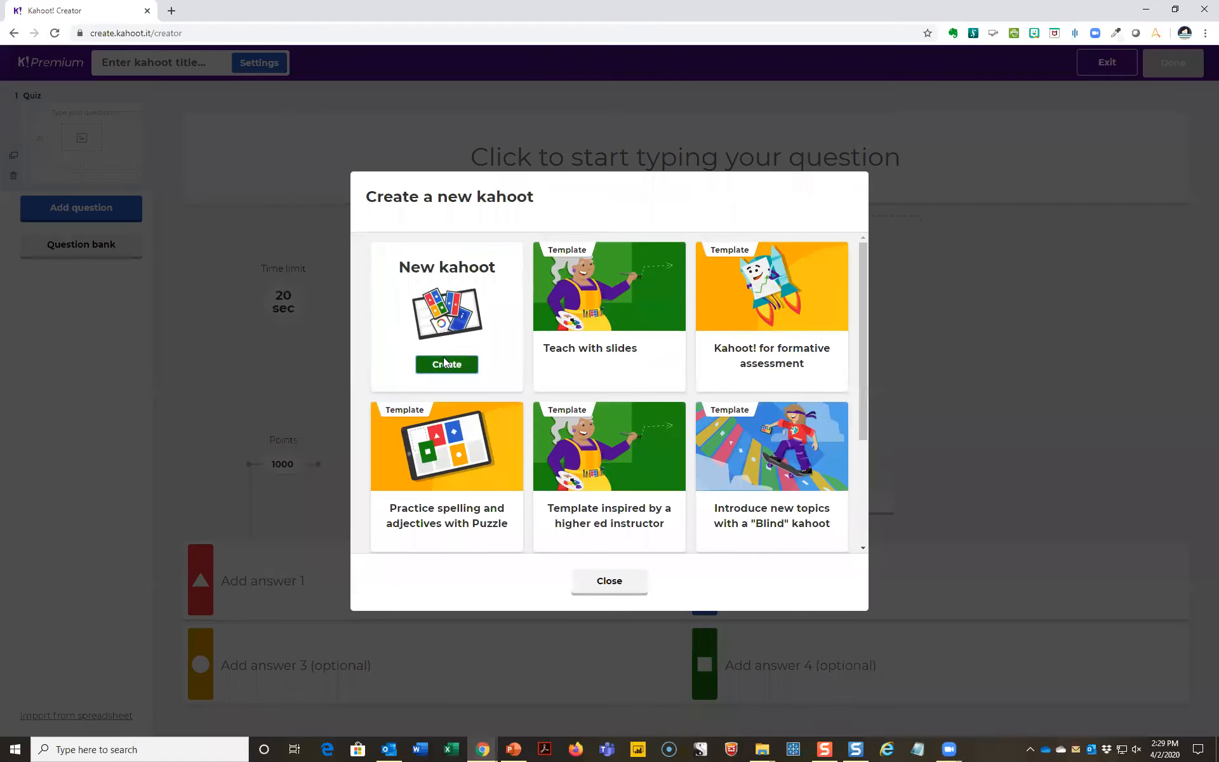
- Enter "What is this animal?" as the text of the first quiz question
left_click(573, 146)
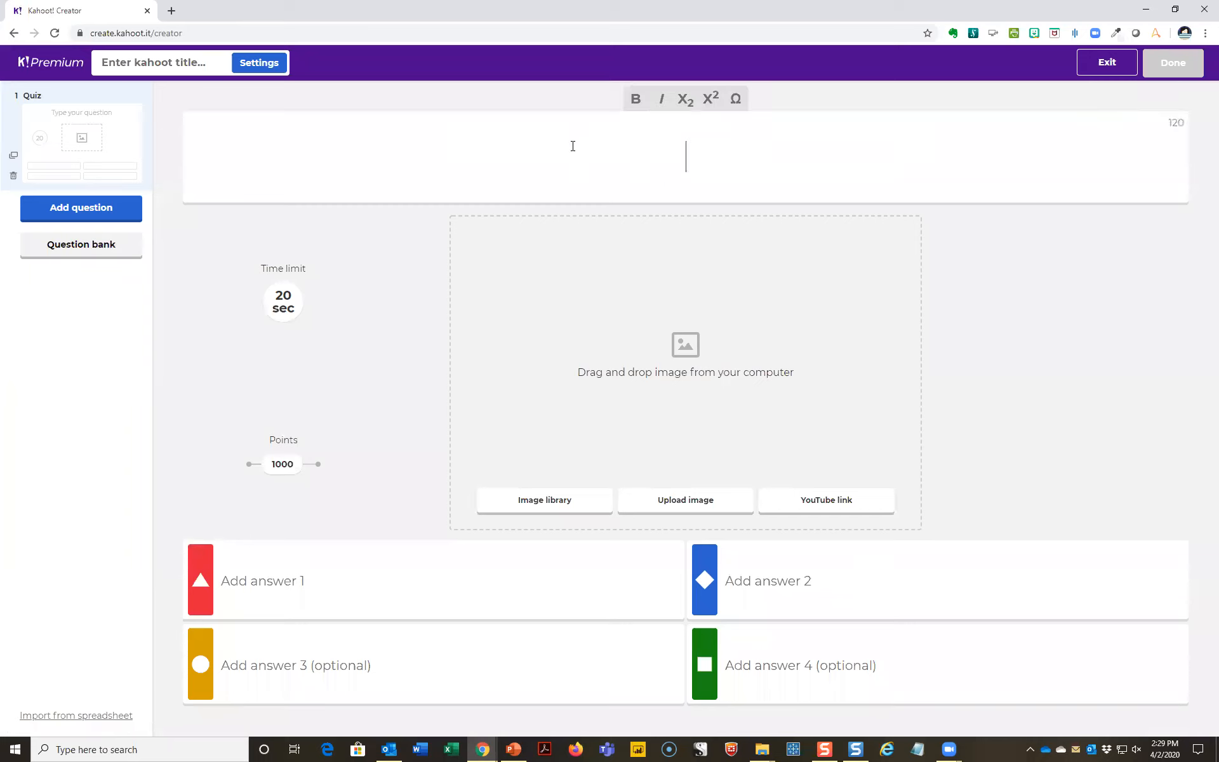
type("What is the answer?")
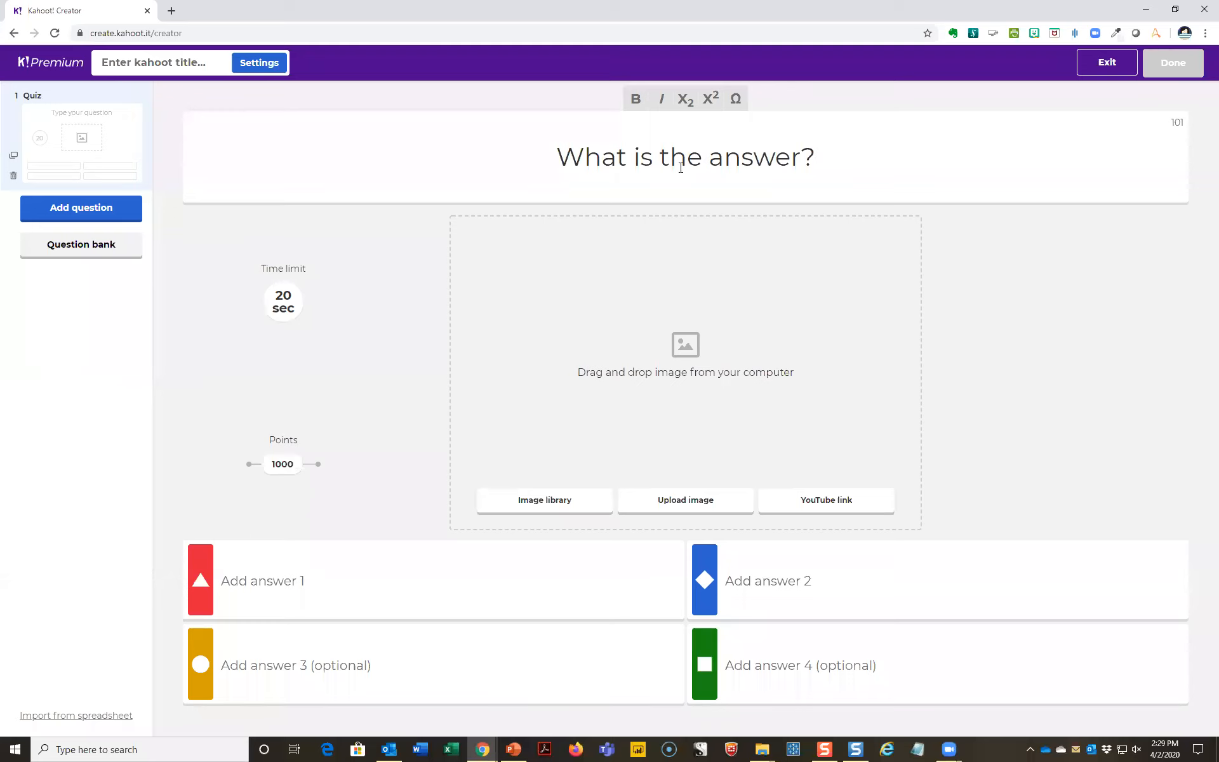
left_click_drag(670, 162, 802, 165)
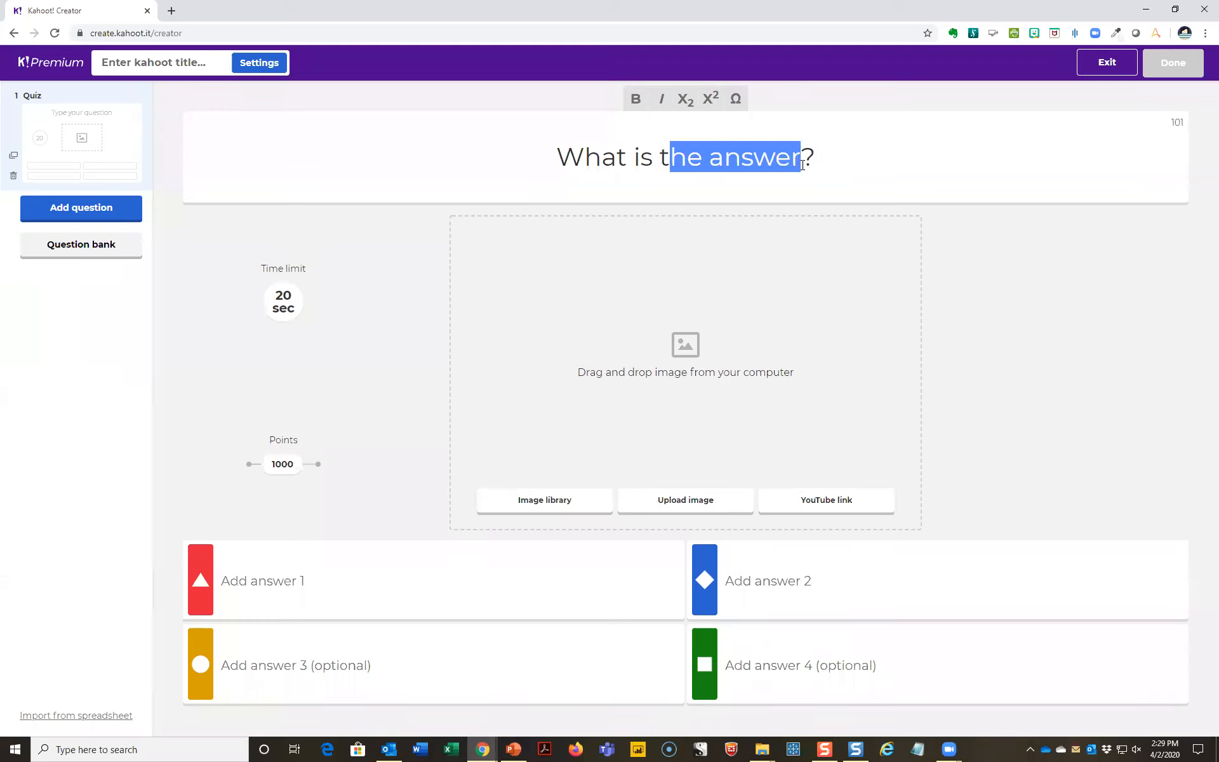
type("his animal")
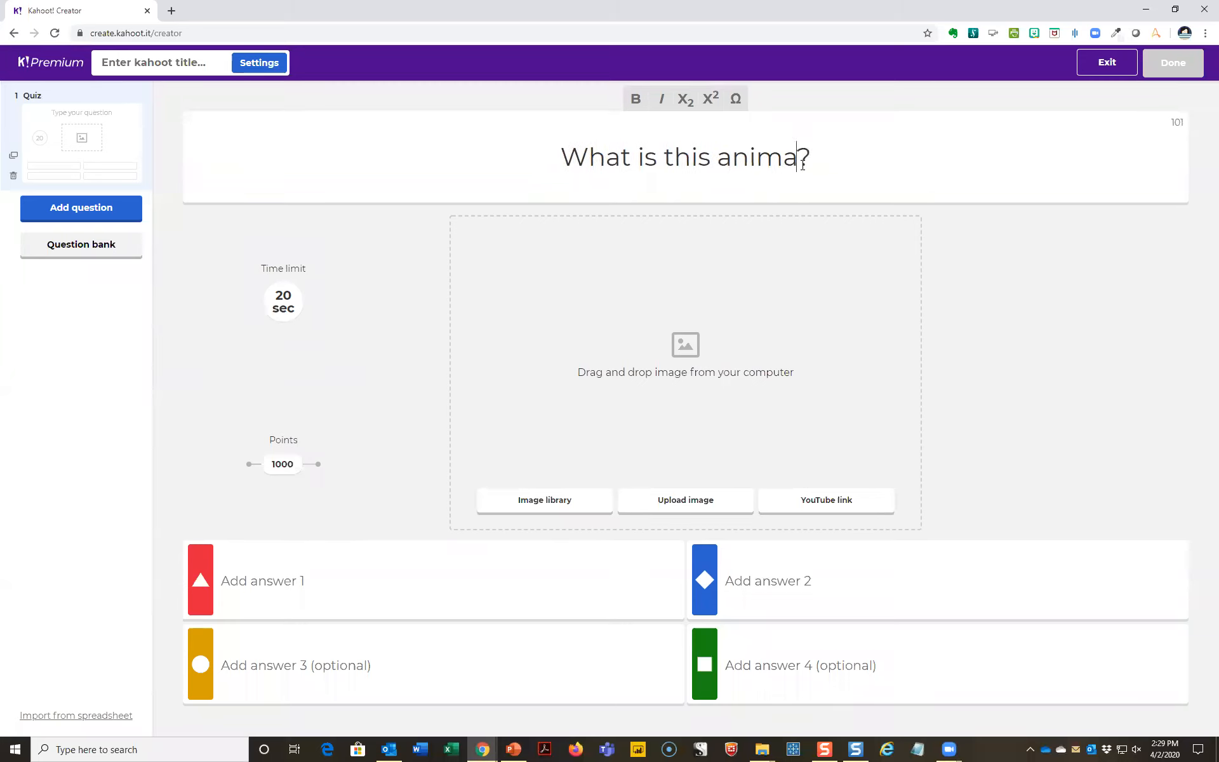
- Search the image library for "cat" and add the photo of the tabby lying on a sofa to the first question
left_click(569, 502)
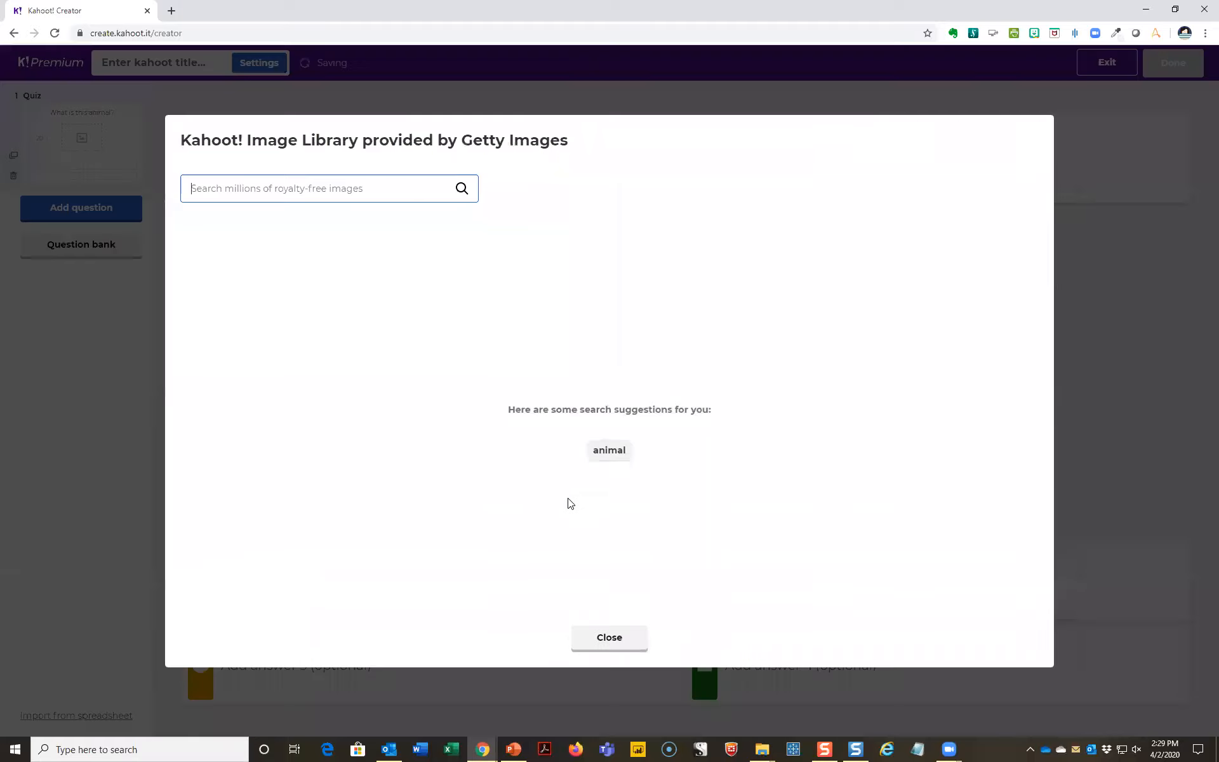
left_click(317, 184)
type("cat")
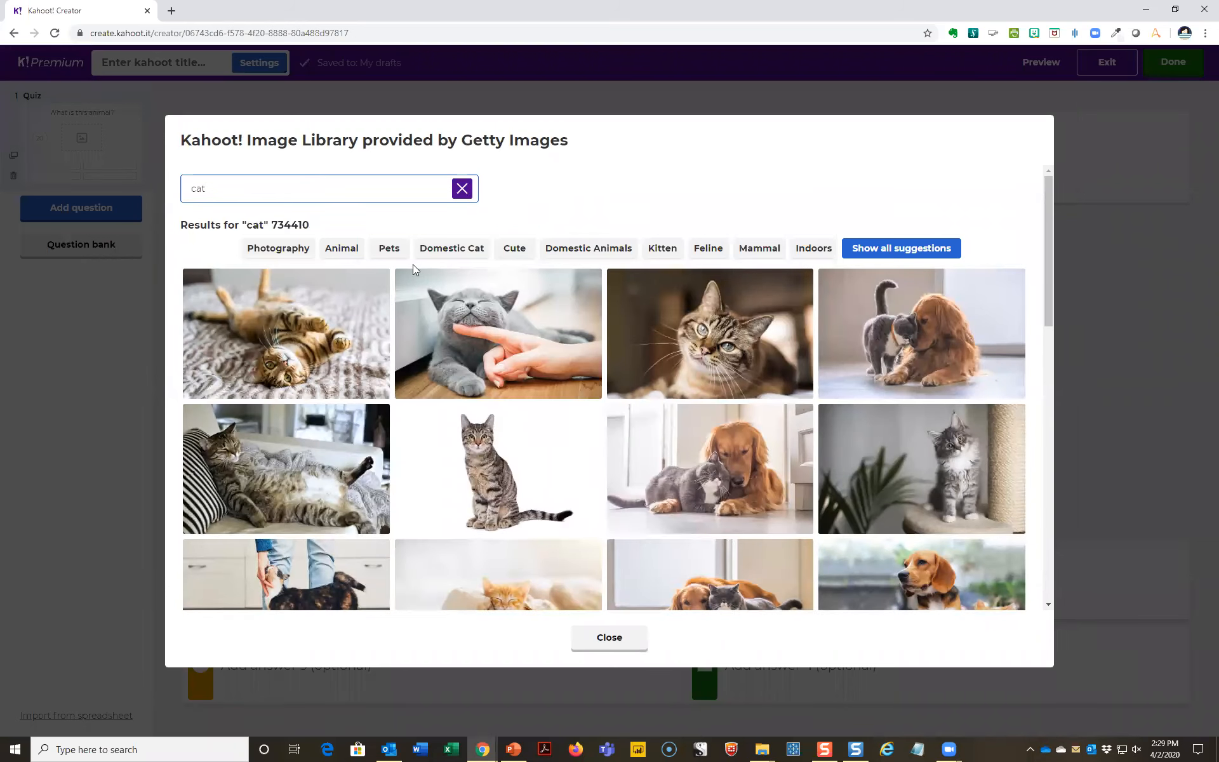
left_click(273, 427)
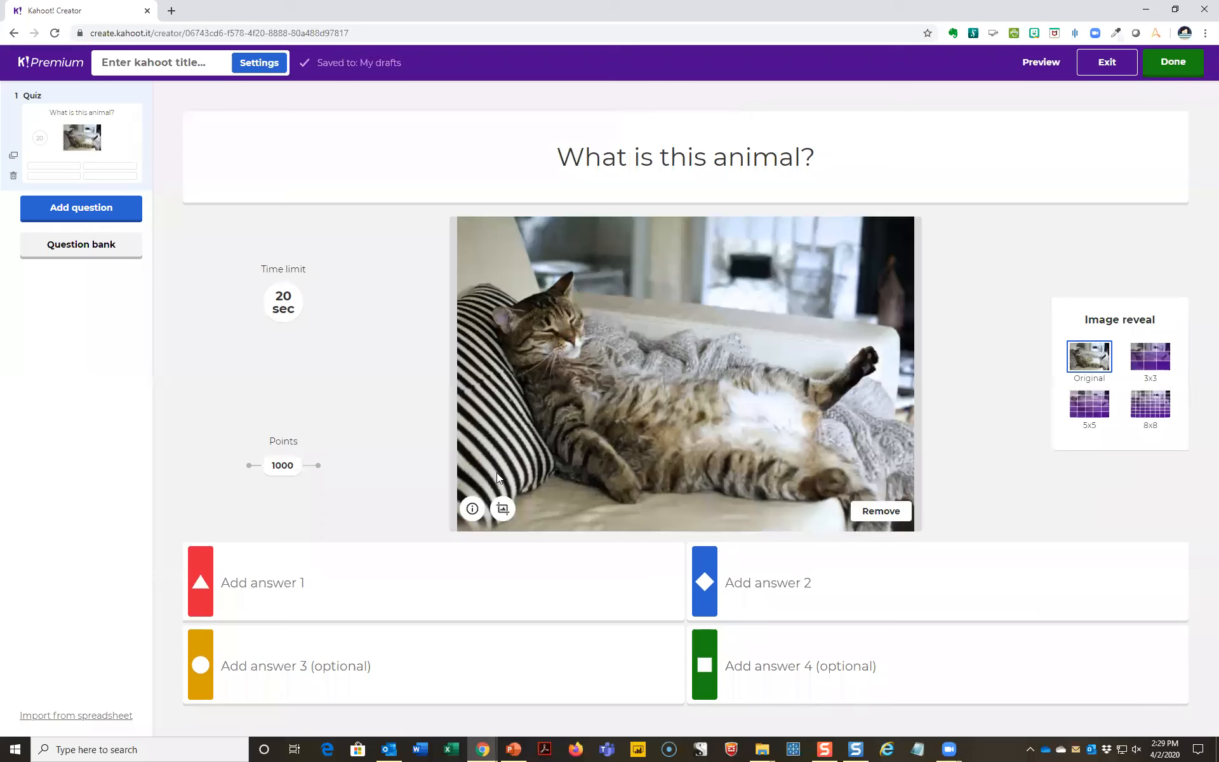
- Fill in the answers Cat, Bird, Dog and Guinea pig with Cat marked correct, and set the image reveal to 5x5
left_click(367, 575)
type("Cat")
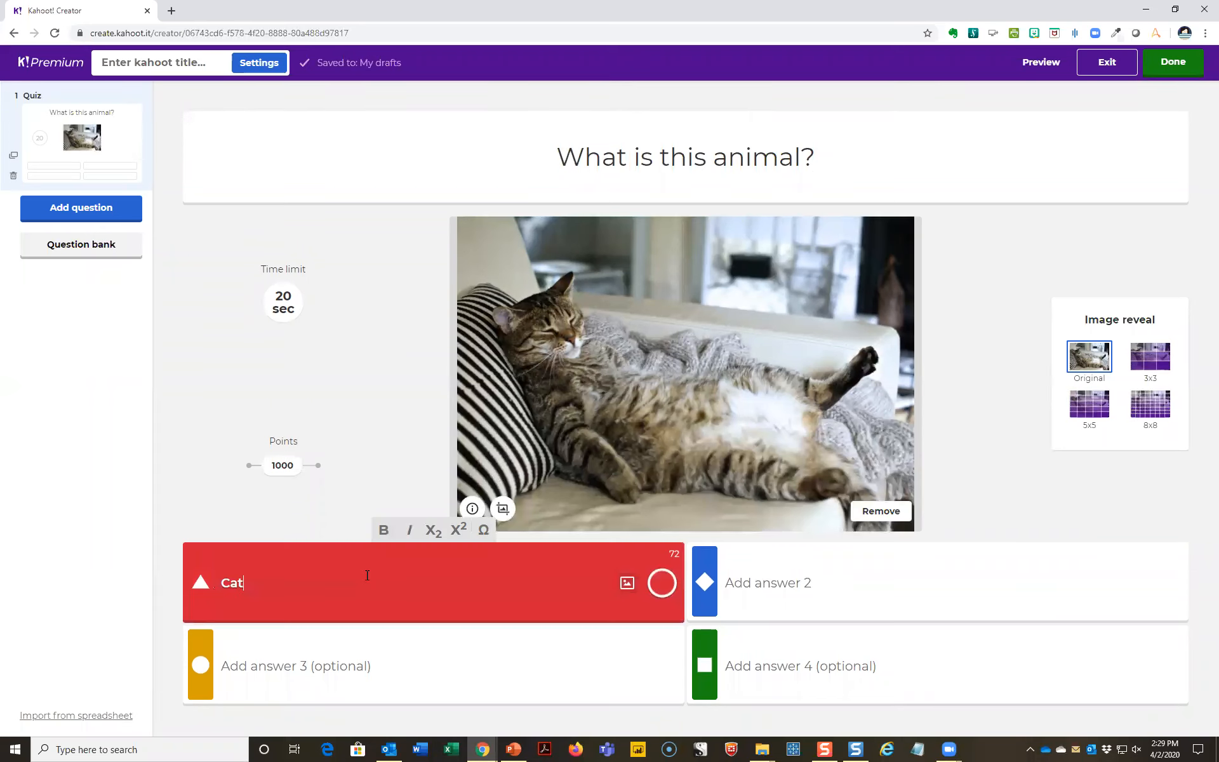
left_click(264, 669)
type("Dog")
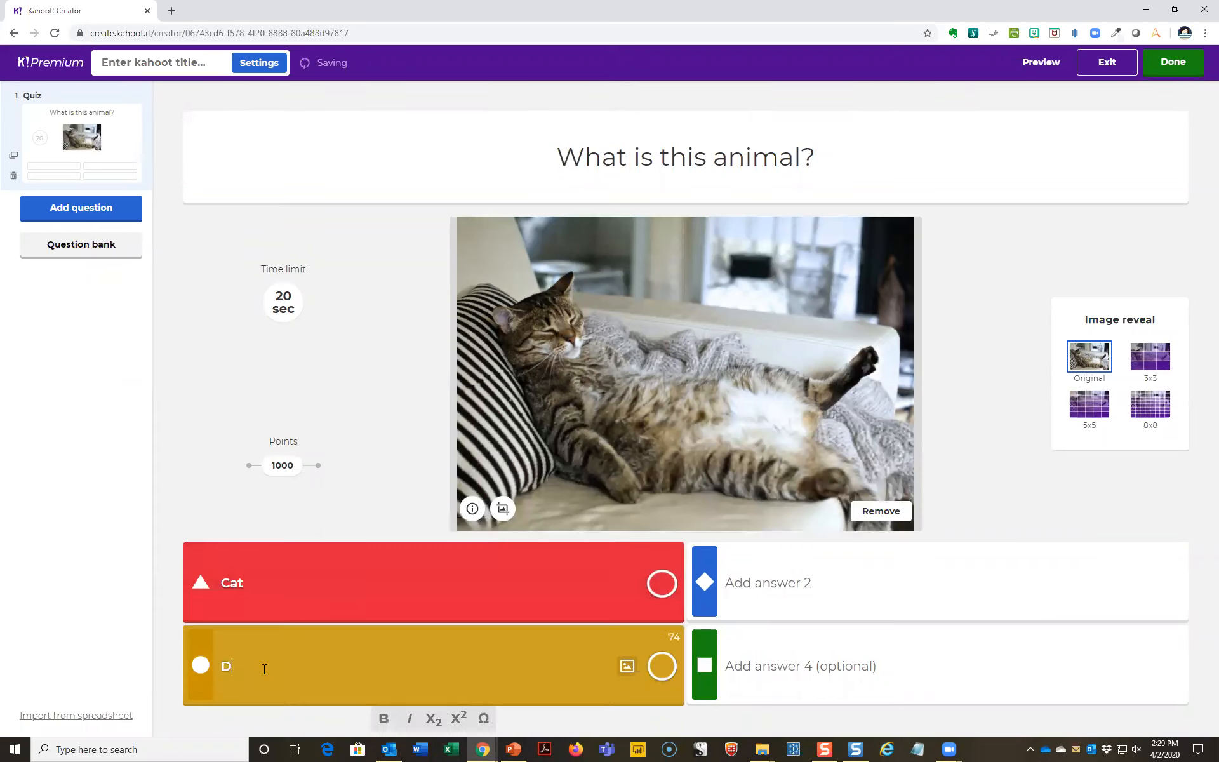
left_click(763, 584)
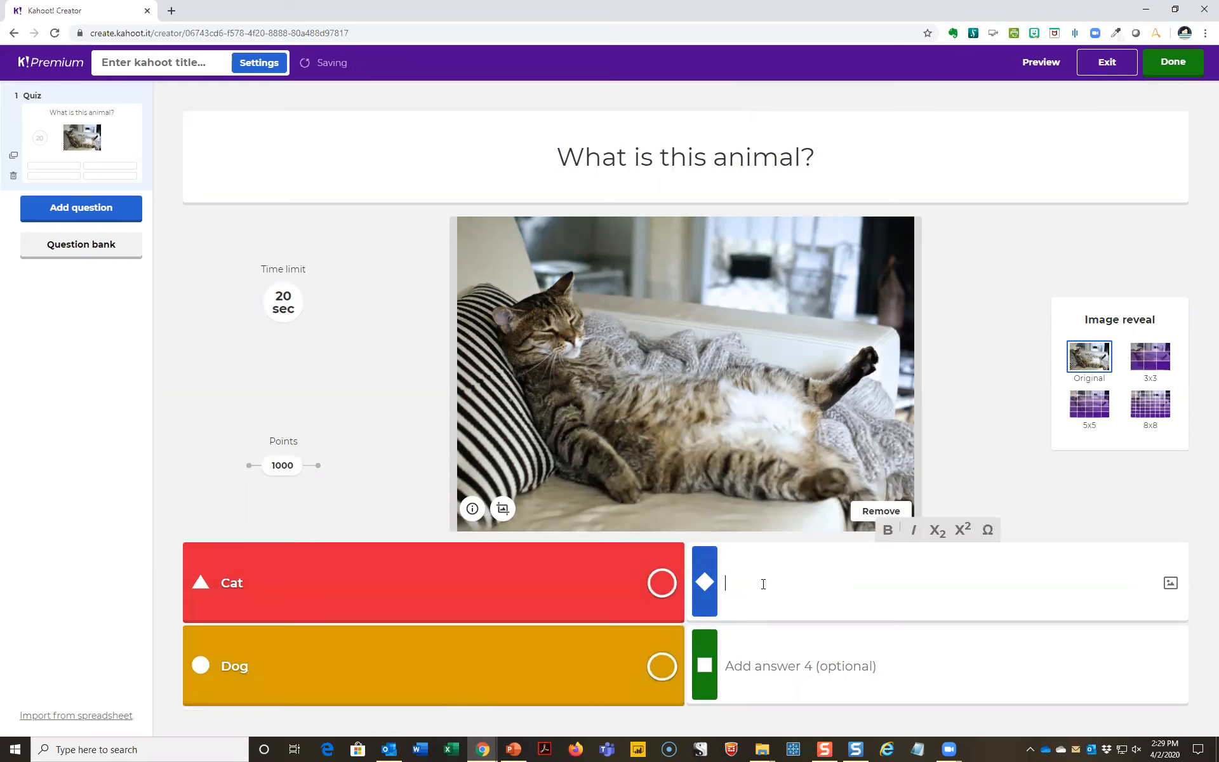
type("Bird")
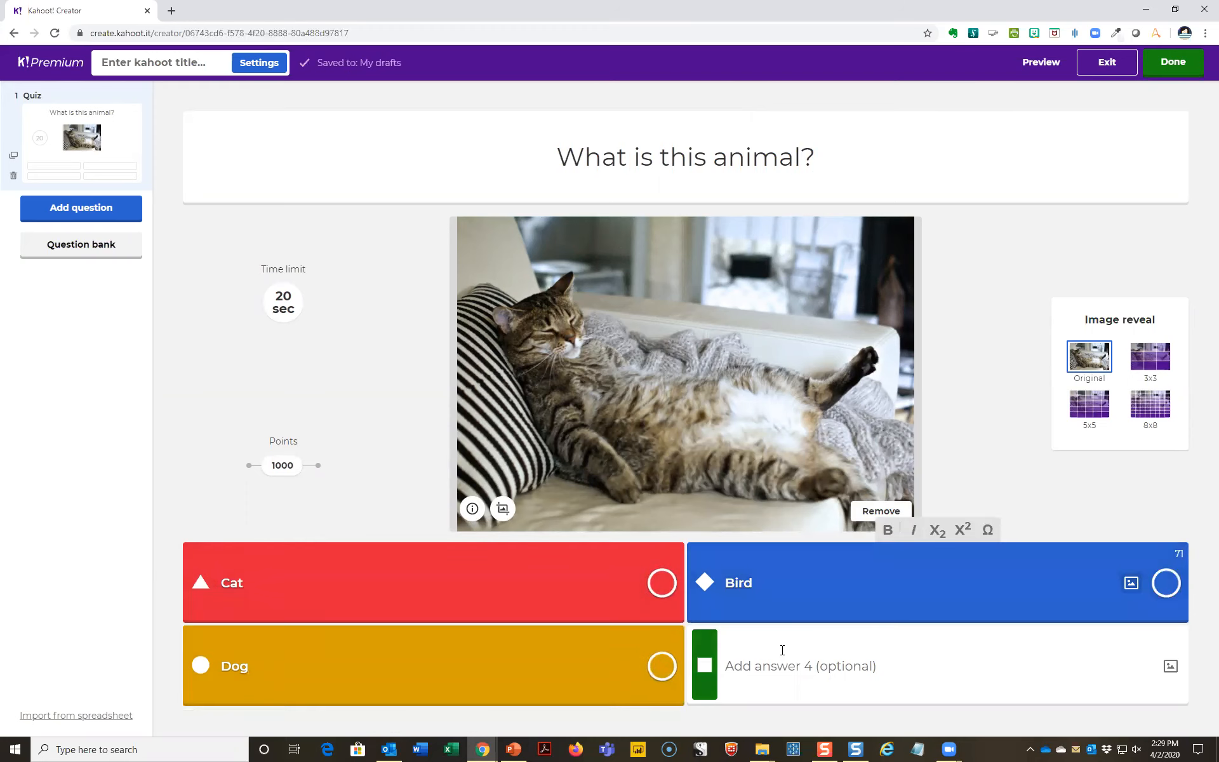
left_click(782, 650)
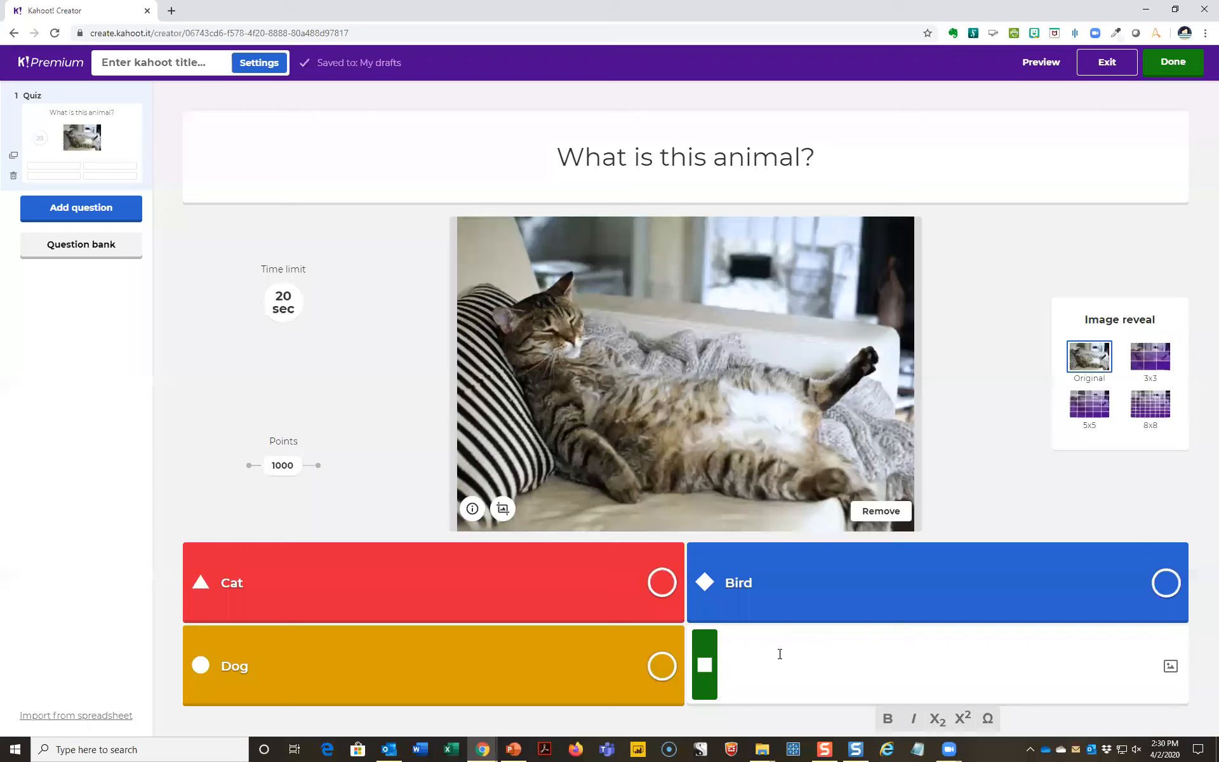
type("Guinea pig")
left_click(662, 595)
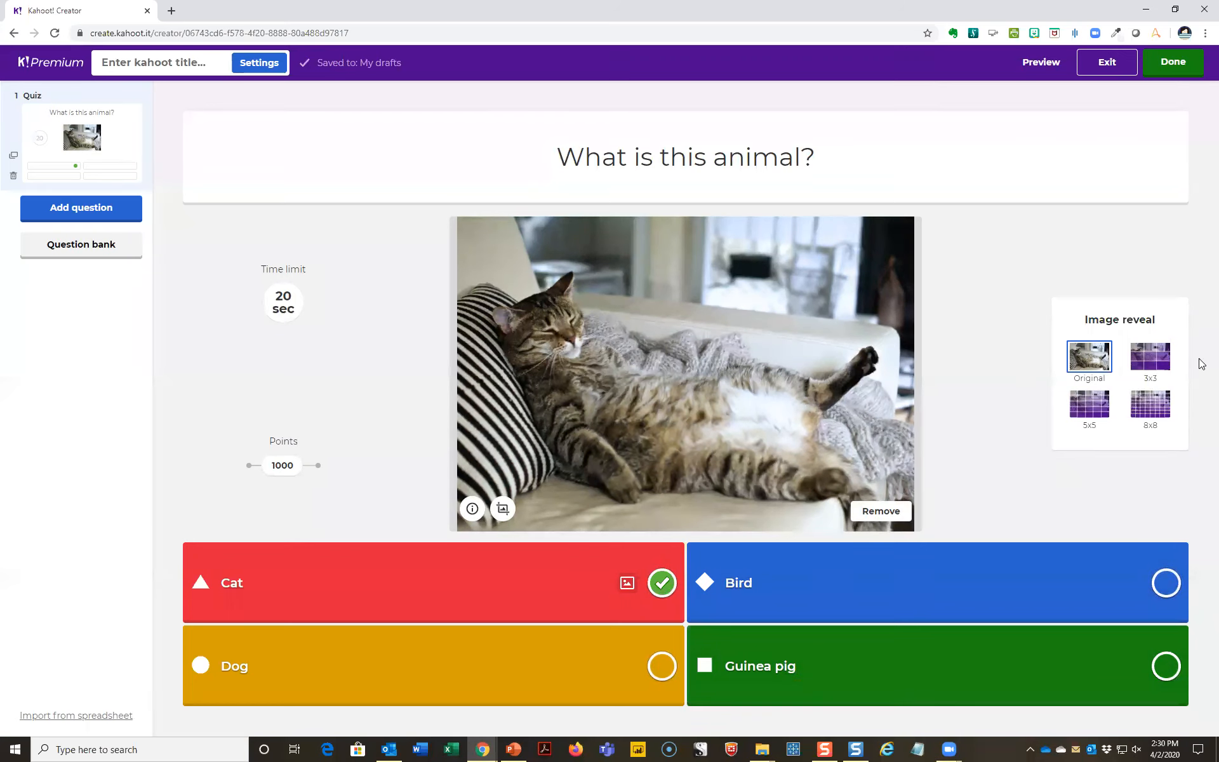
left_click(1090, 404)
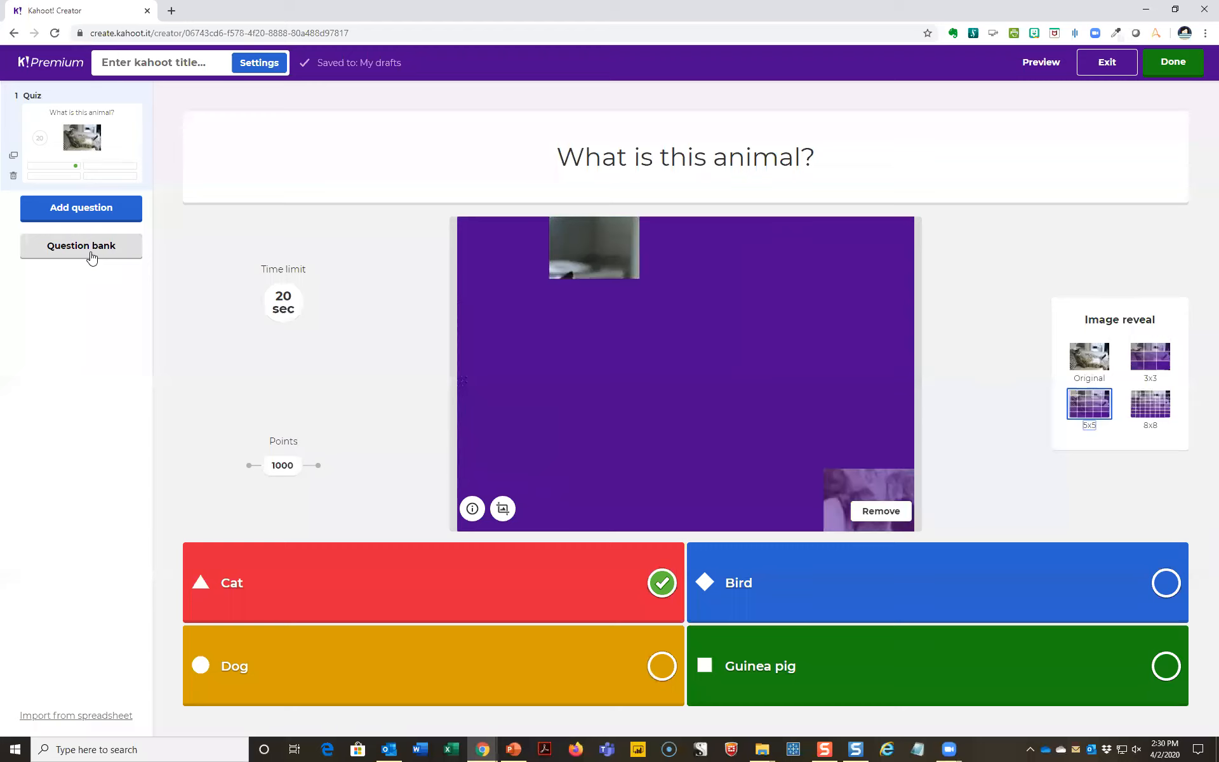
- Search the question bank for "inventory" and add the Inventory question that has Current Asset as its correct answer
left_click(93, 257)
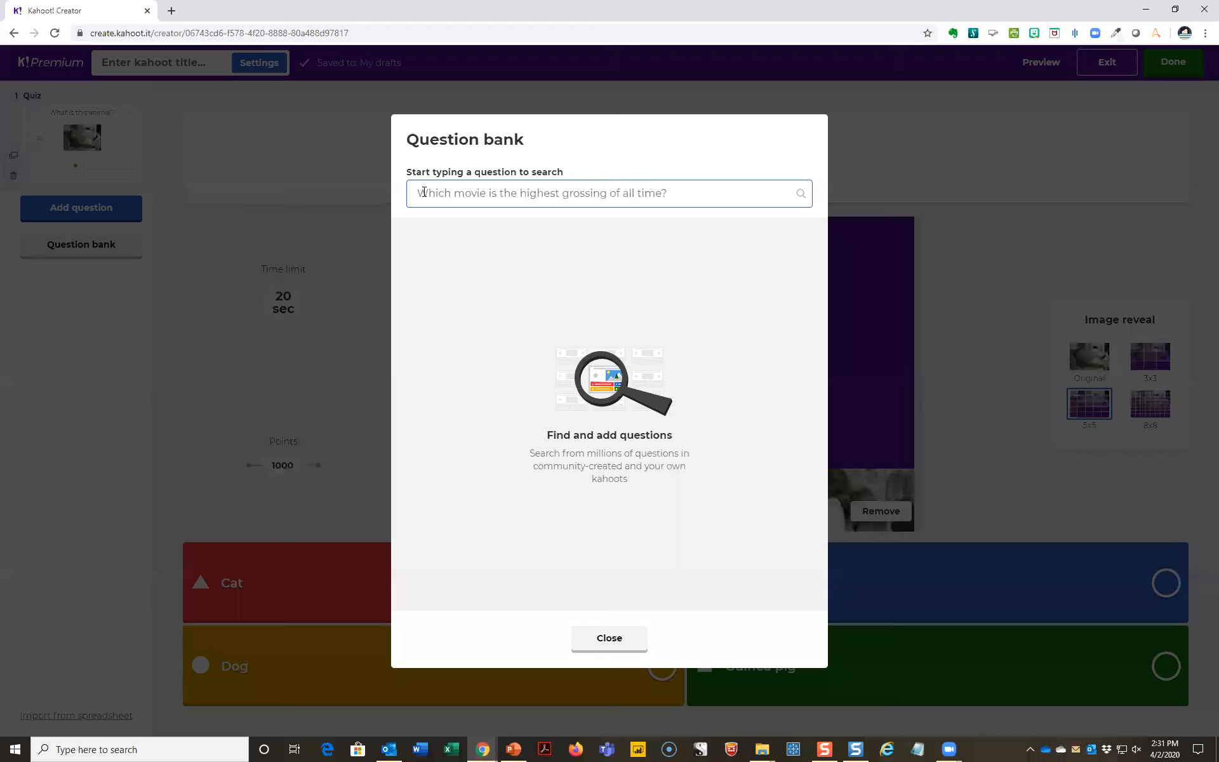
type("inventory")
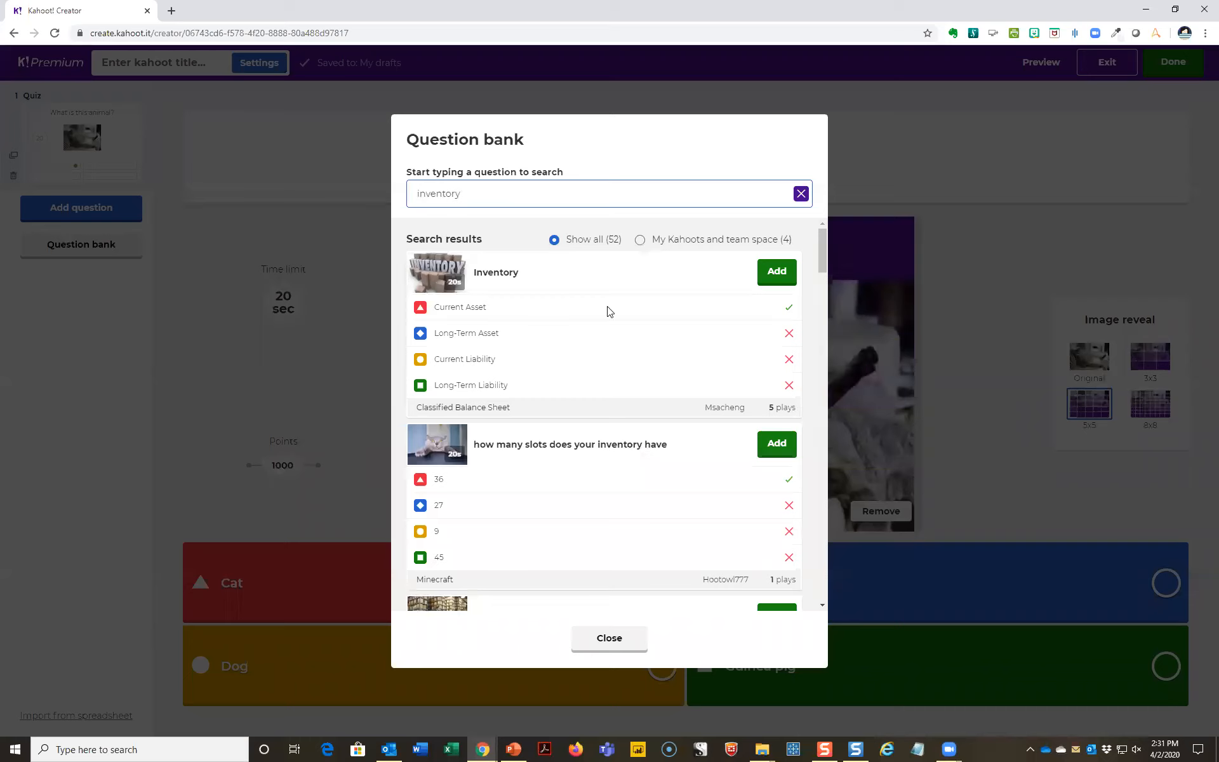
left_click(772, 275)
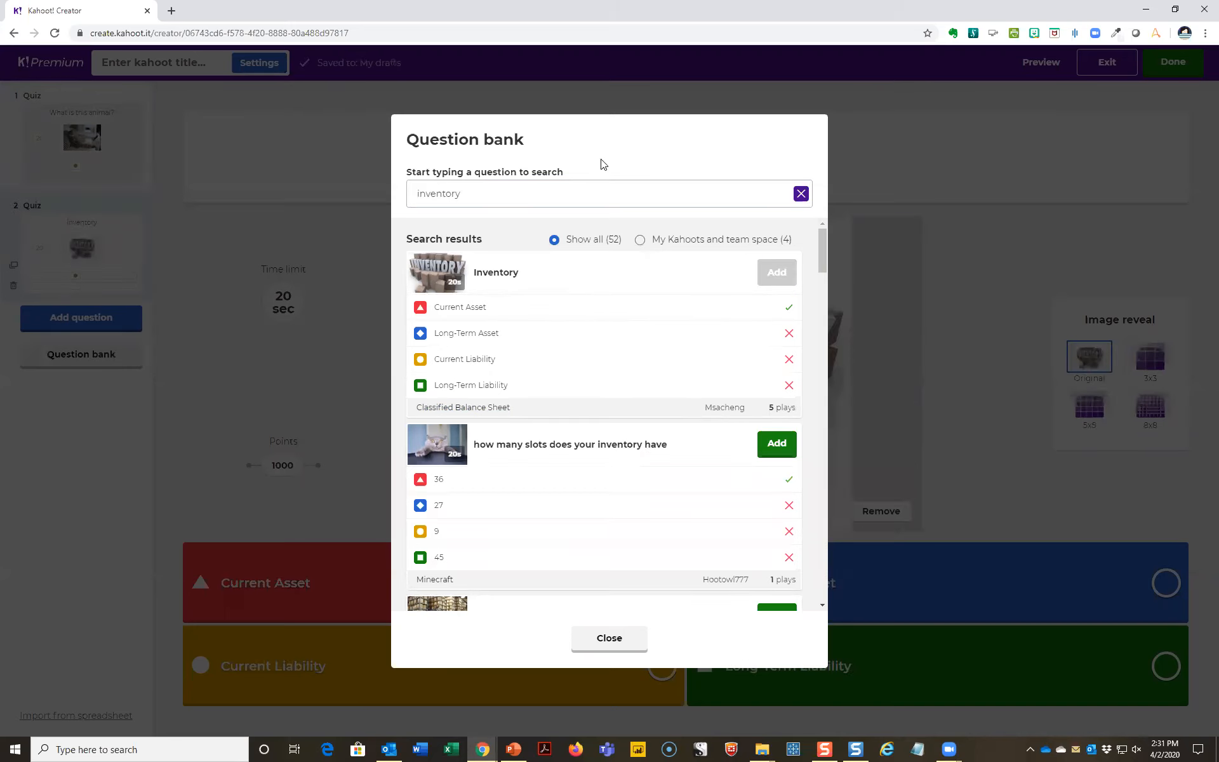
left_click(89, 249)
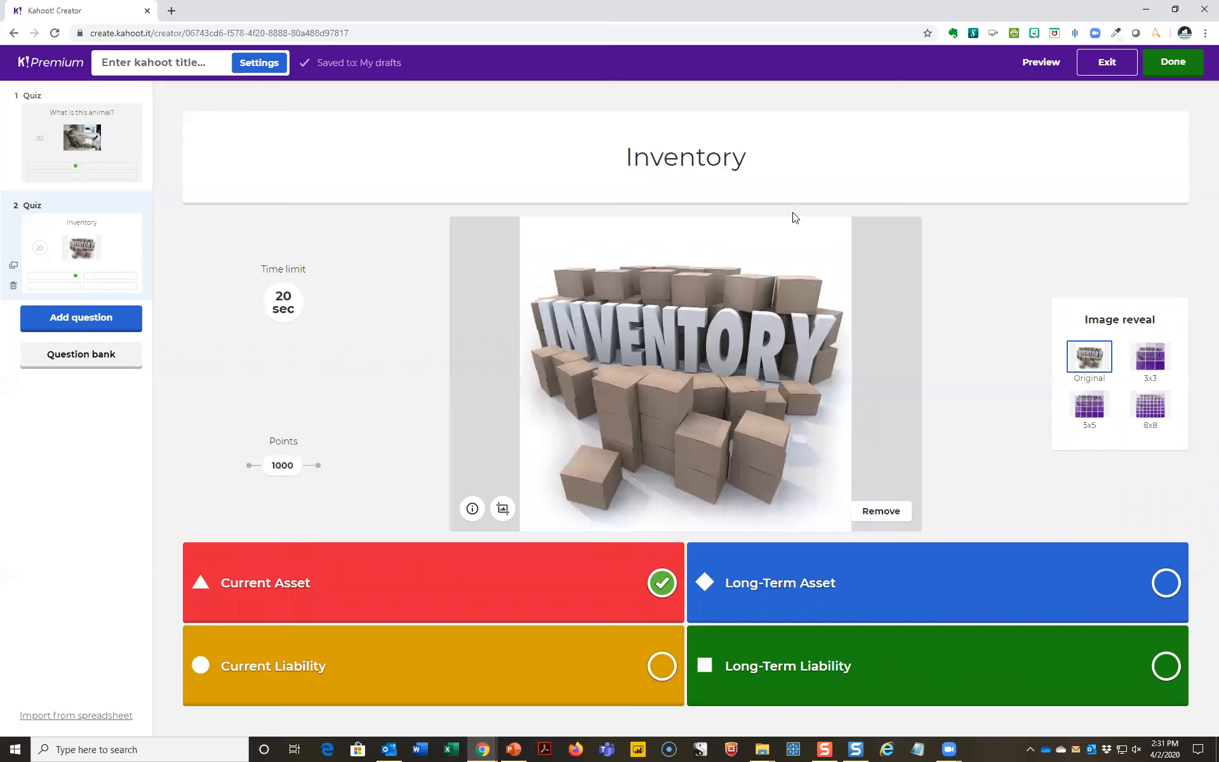
- Extend the second question's text to read "Inventory is classified as:"
left_click(751, 147)
type("is ")
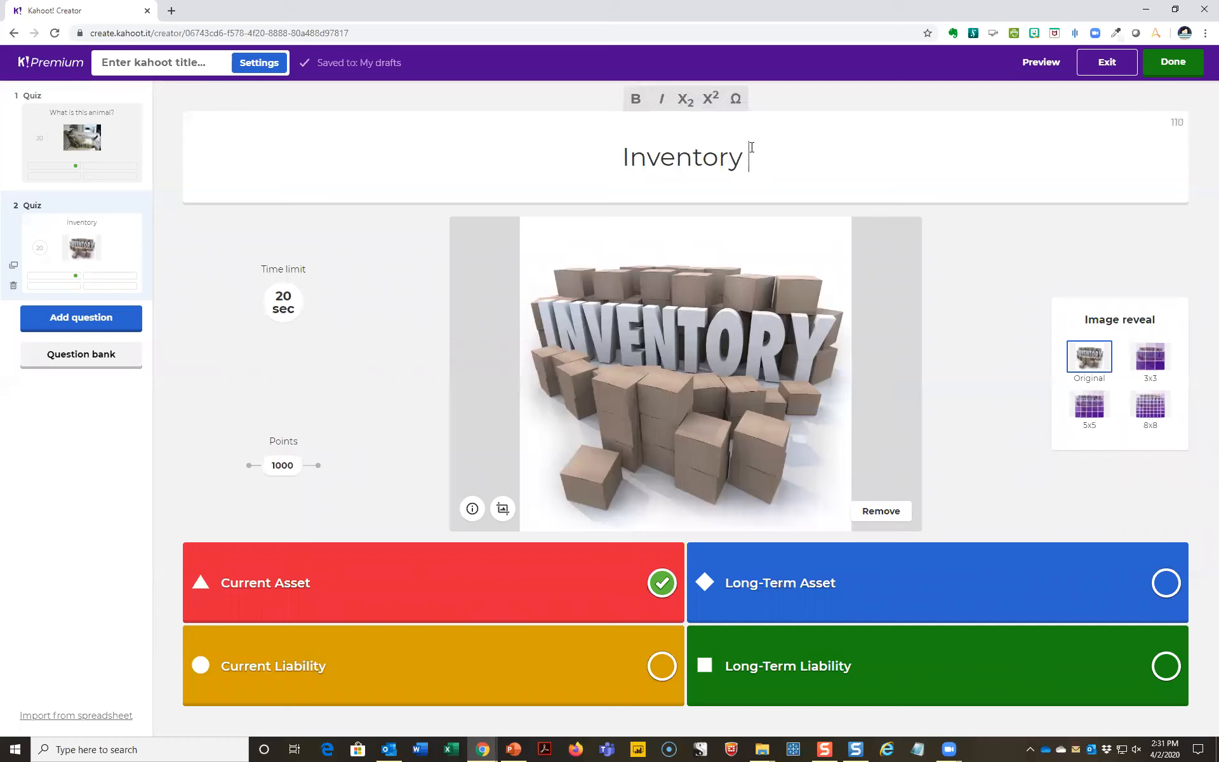
type("class")
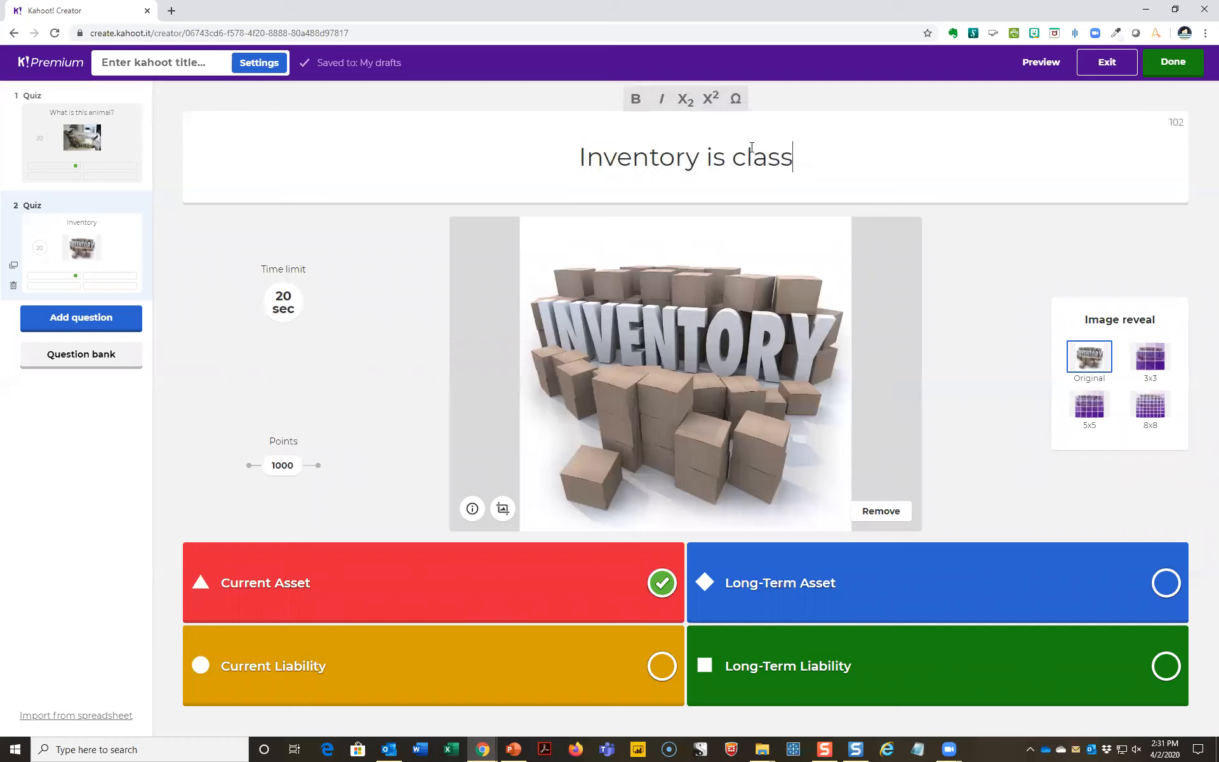
type("ified as")
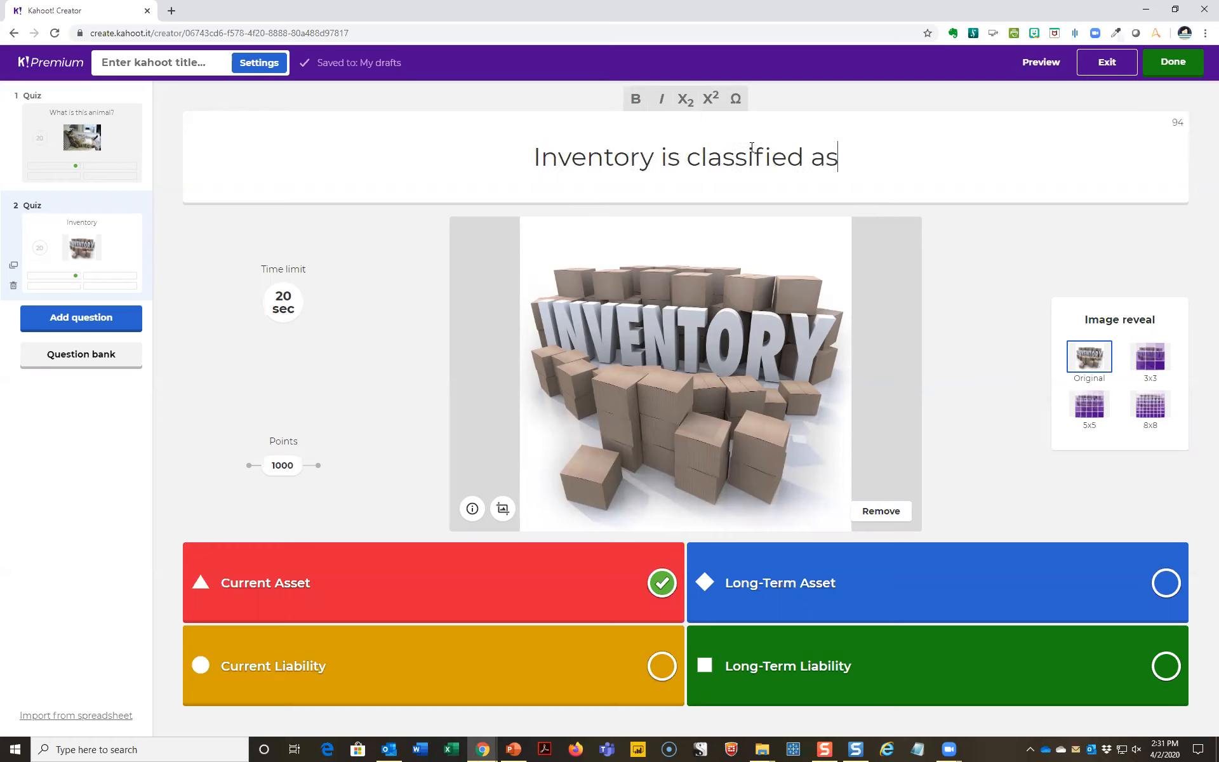
type(":")
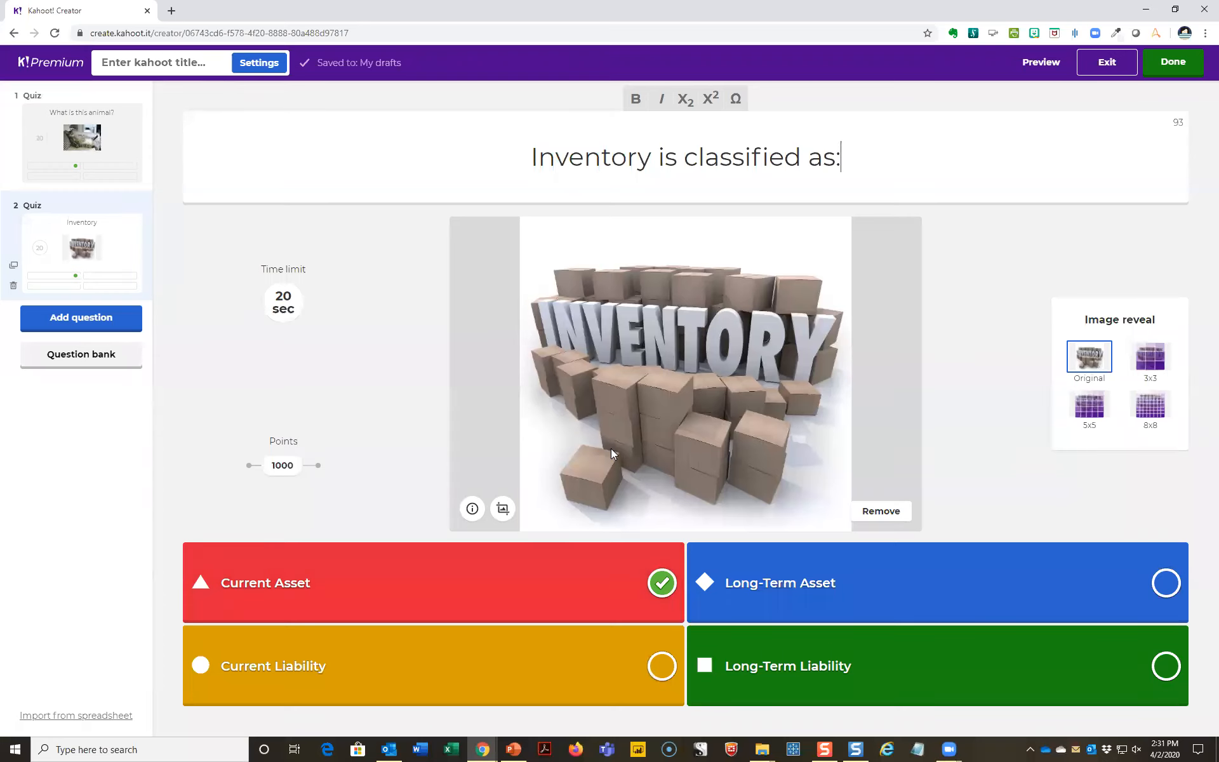
- Remove the second question's picture and search the image library for "inventory" replacements
left_click(896, 513)
left_click(539, 503)
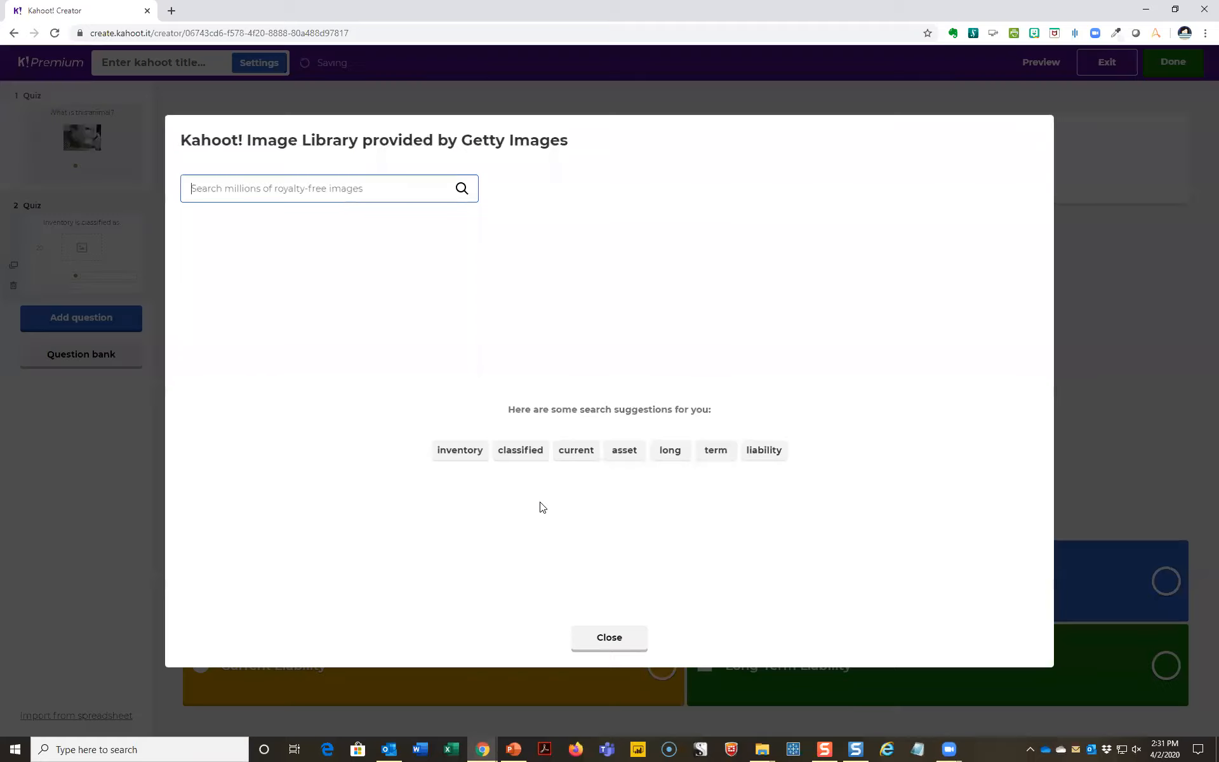
type("inentory")
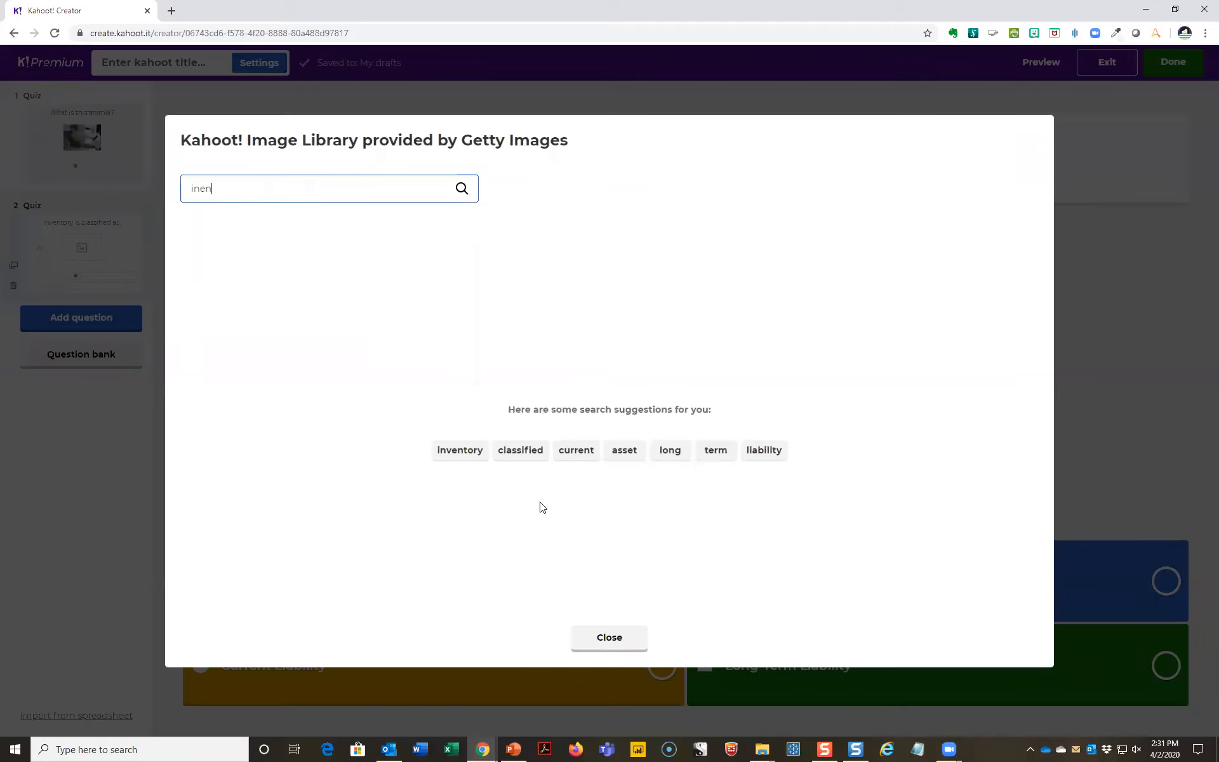
key("BackSpace")
key("BackSpace")
key("BackSpace")
key("BackSpace")
key("BackSpace")
key("BackSpace")
type("ventory")
key("Return")
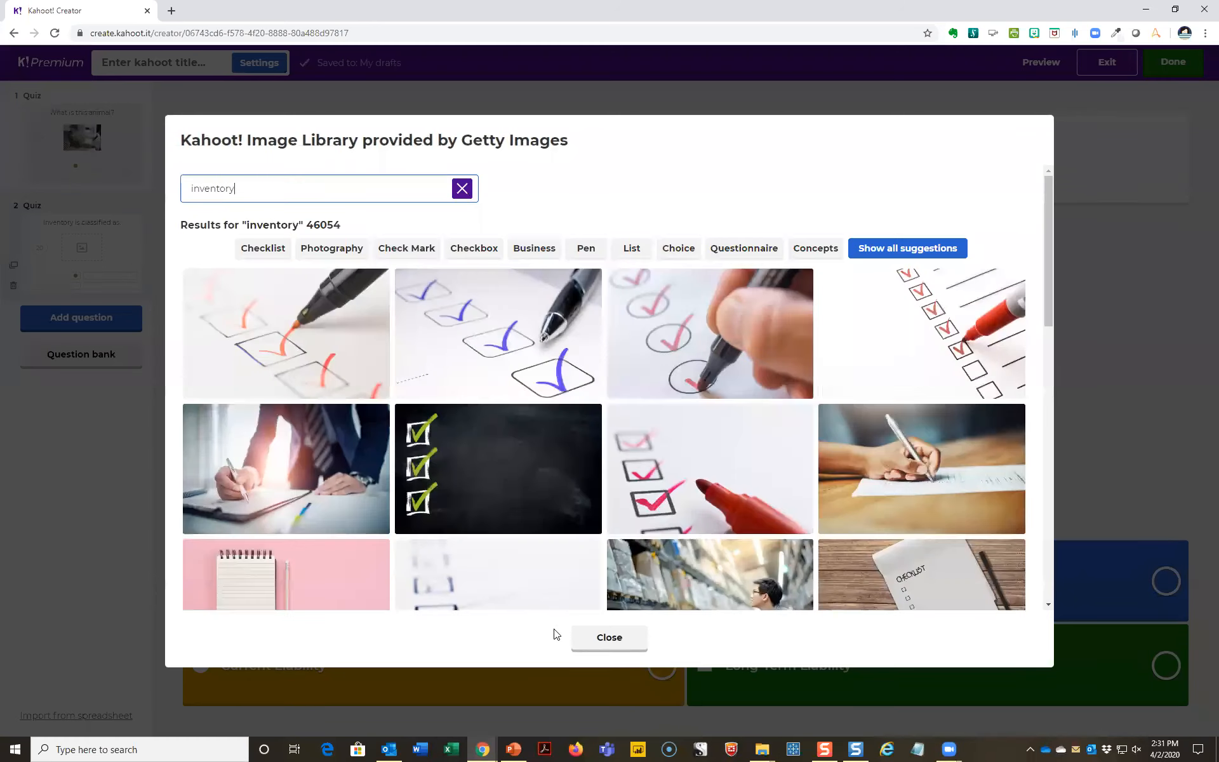
- Search the image library for "shelves" instead and add the photo of stocked supermarket aisles to the second question
left_click_drag(244, 189, 164, 188)
type("shle")
key("BackSpace")
key("BackSpace")
type("elves")
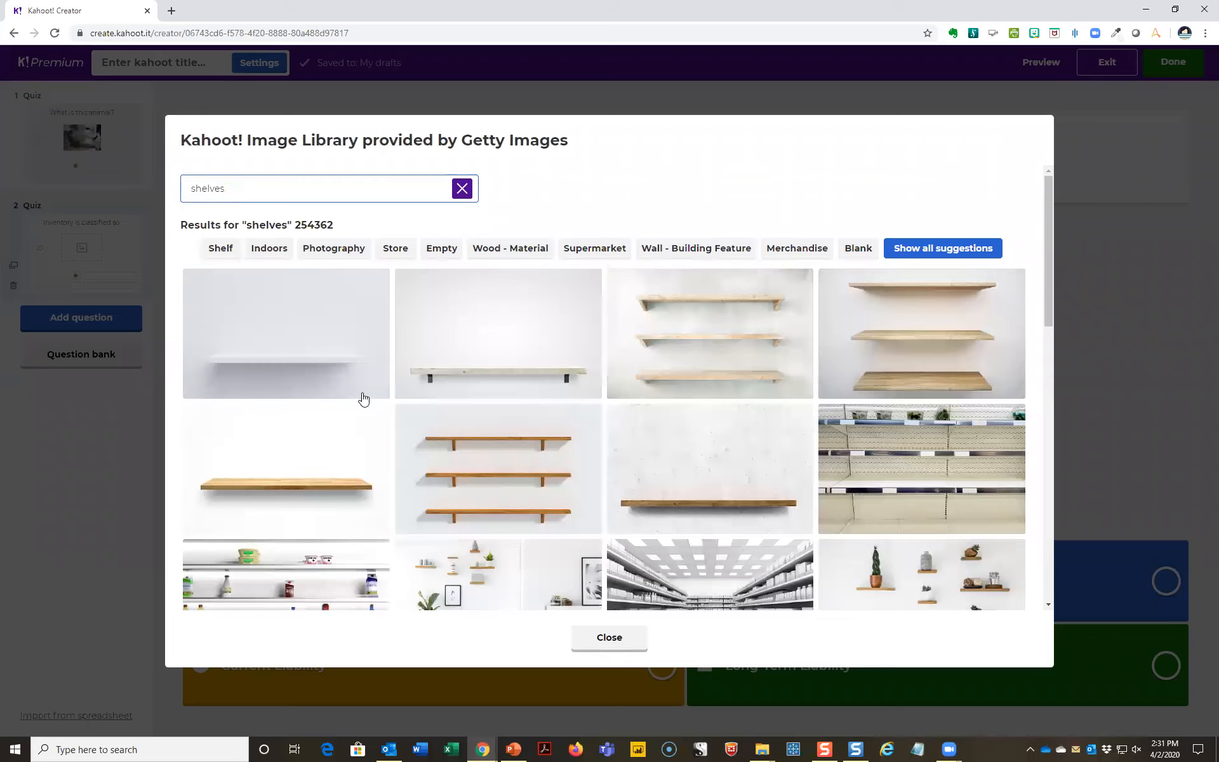
scroll(362, 400, "down", 4)
scroll(597, 454, "down", 3)
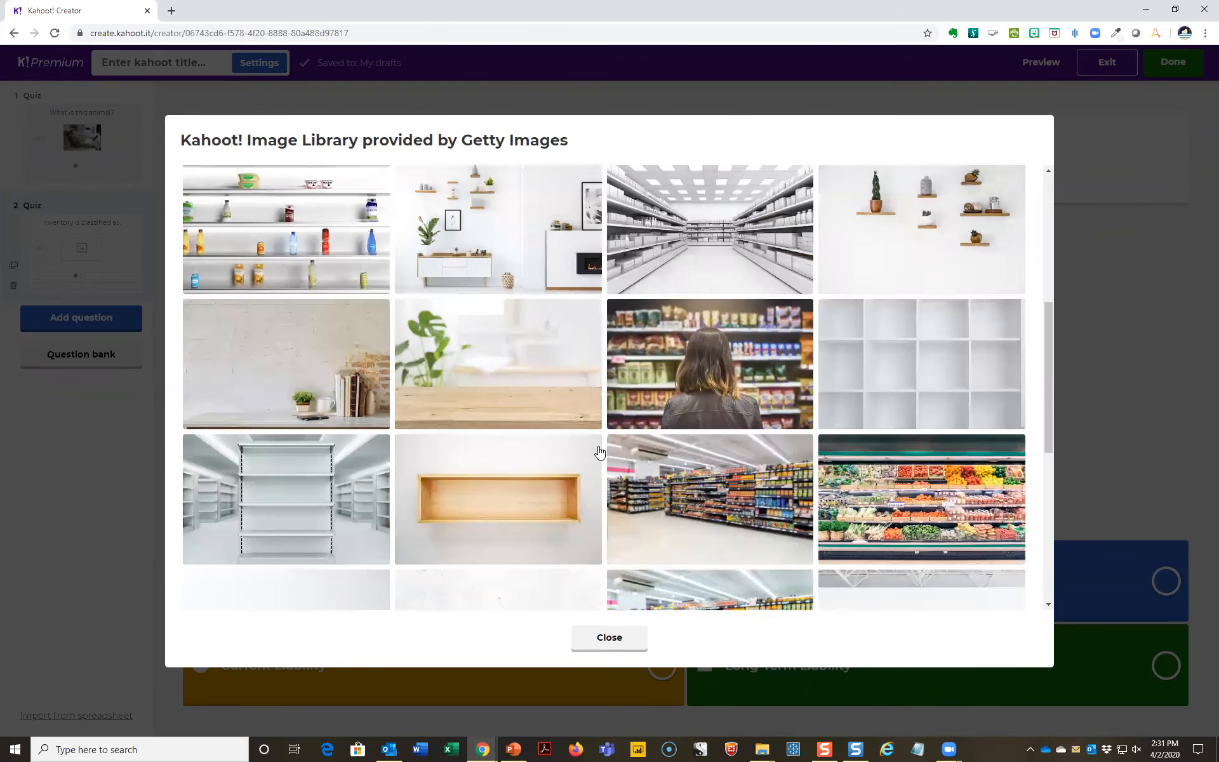
left_click(678, 488)
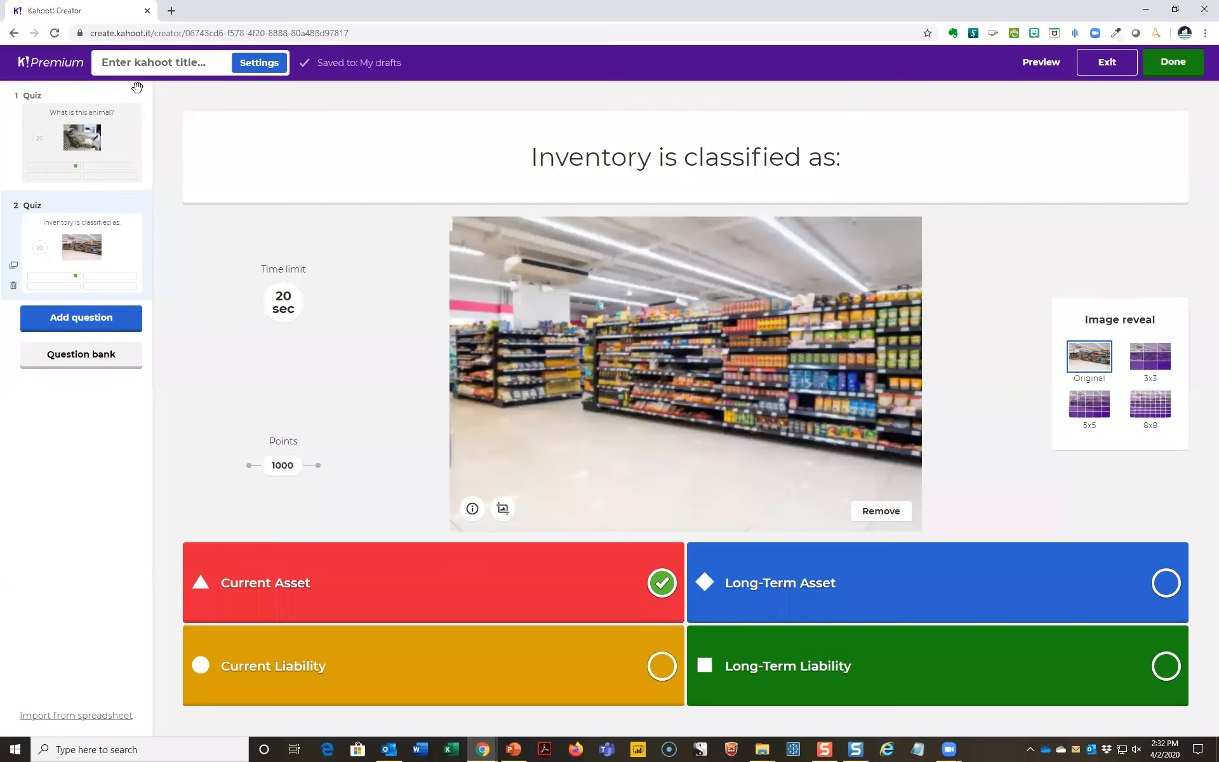
- Open the kahoot summary and title the kahoot "Review example quiz"
left_click(144, 64)
type("Review")
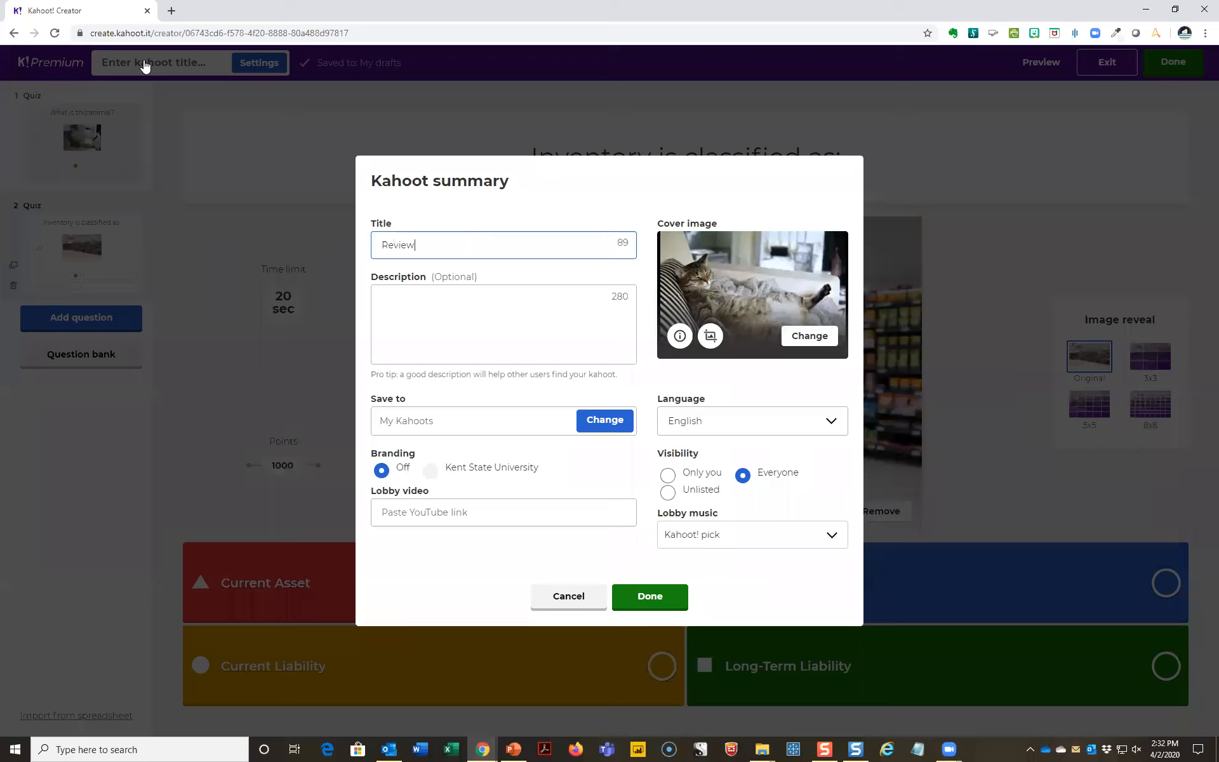
type(" example quiz")
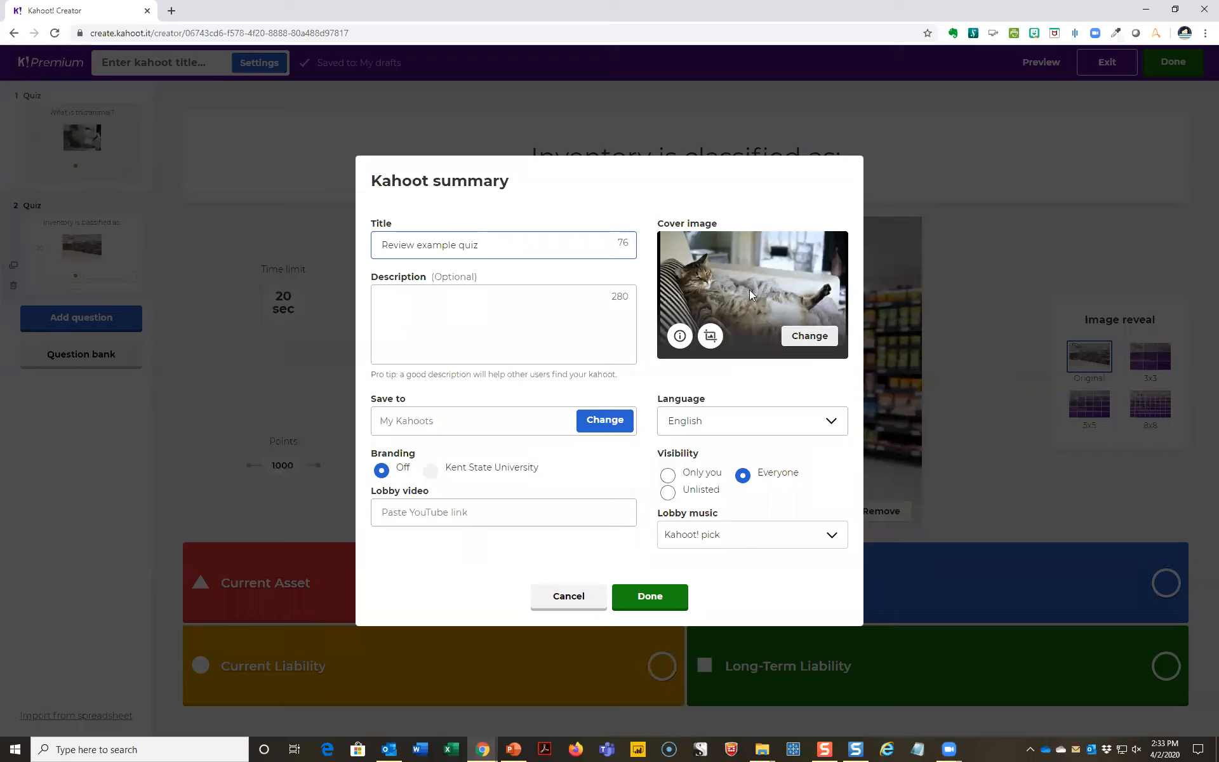
- Replace the cover image with the close-up tabby photo from a "cat" image library search, and save the kahoot summary
left_click(807, 338)
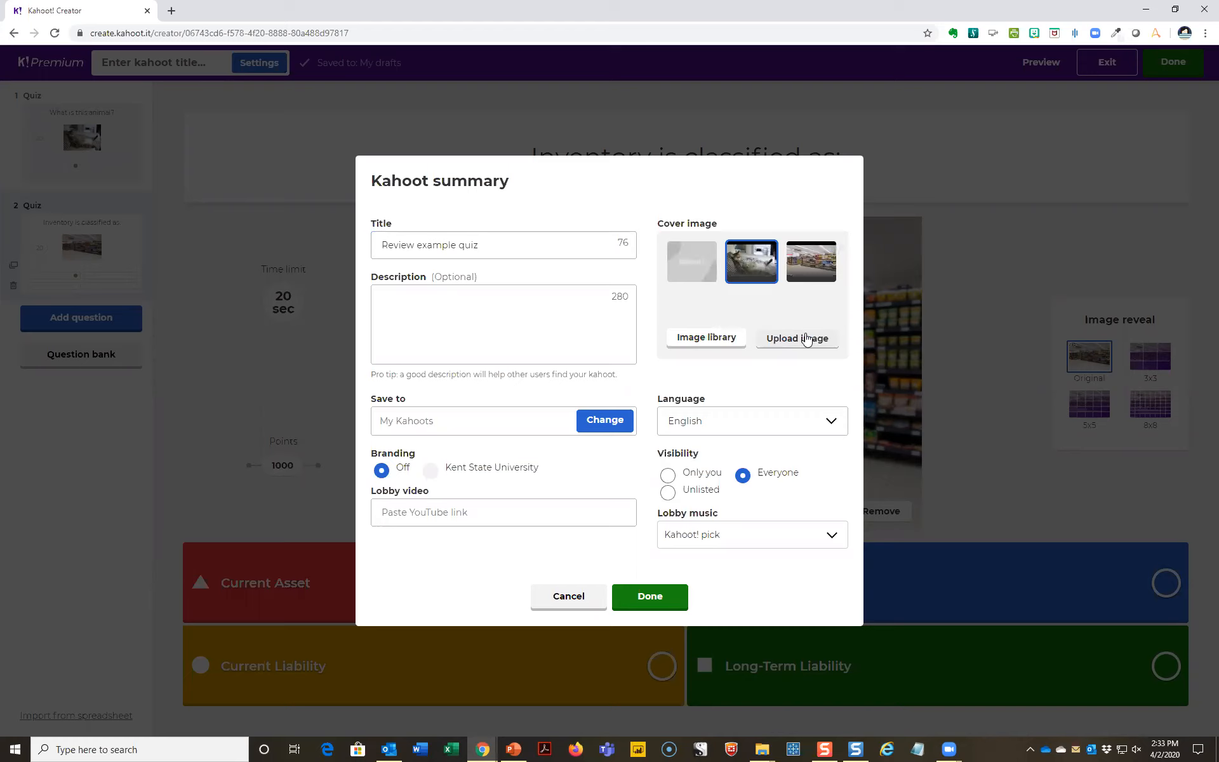
left_click(716, 339)
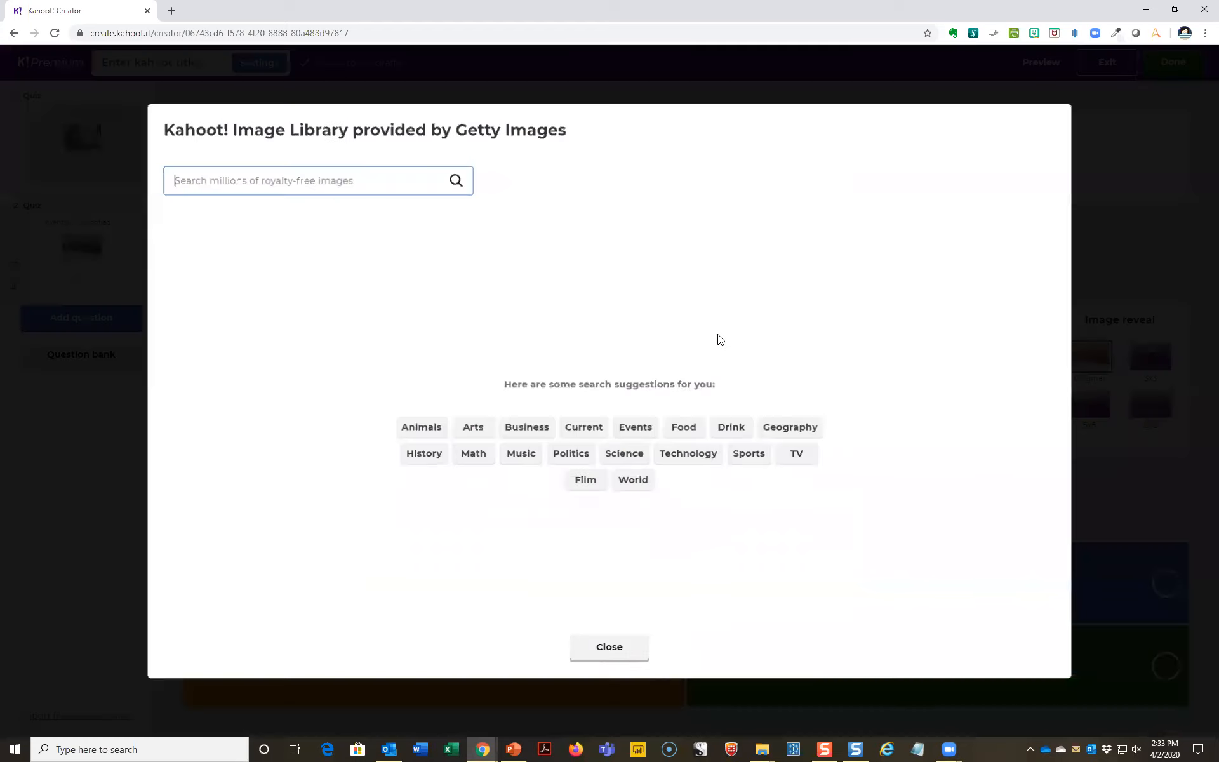
type("cat")
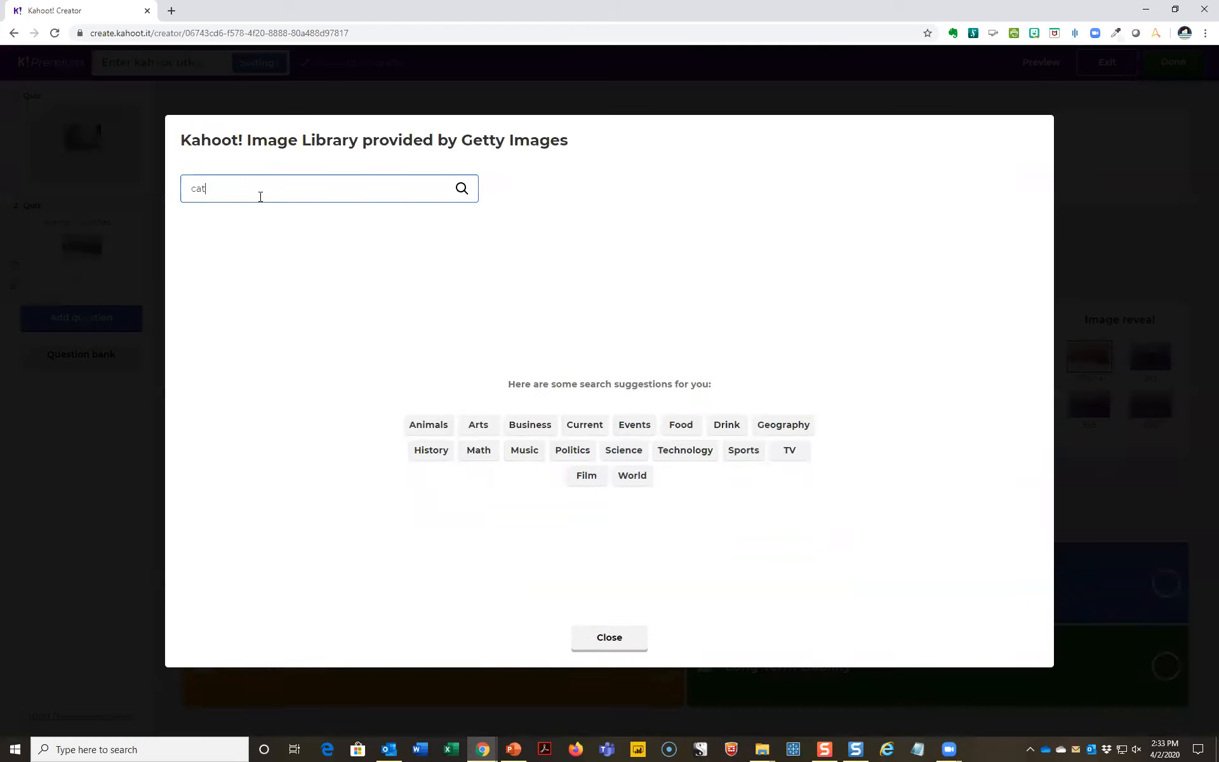
key("Return")
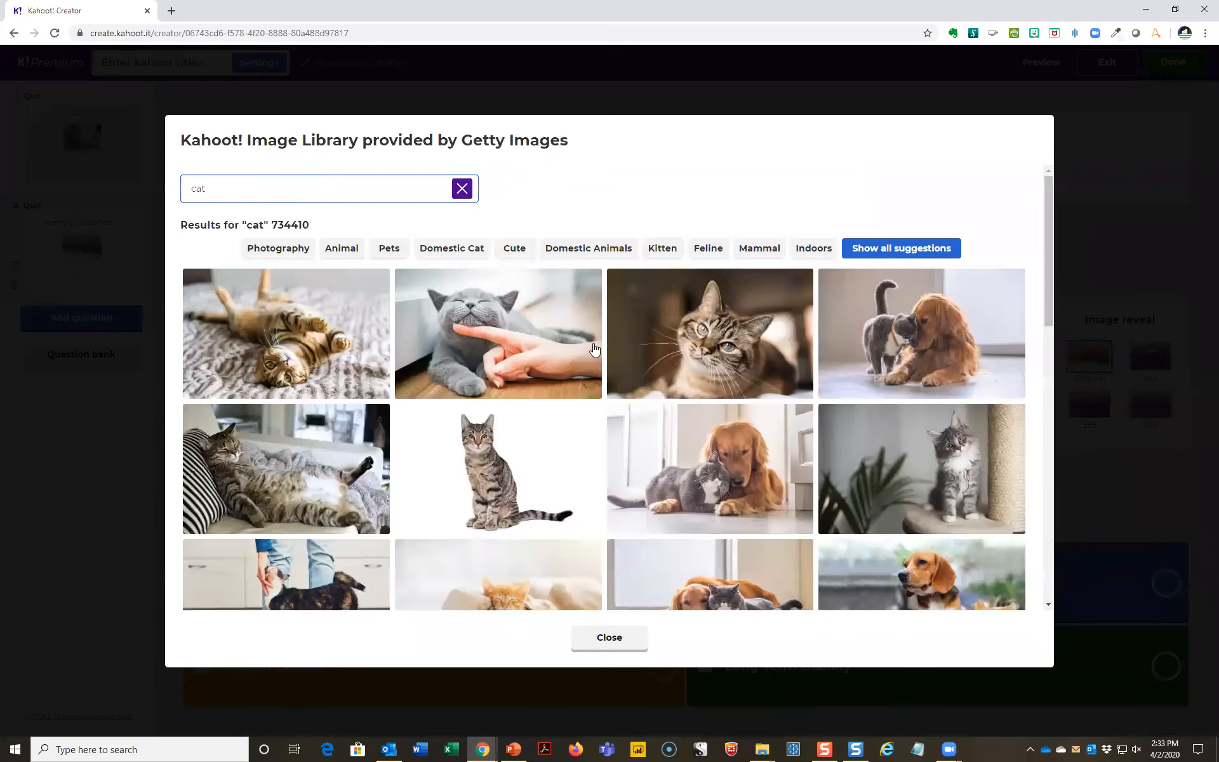
left_click(759, 330)
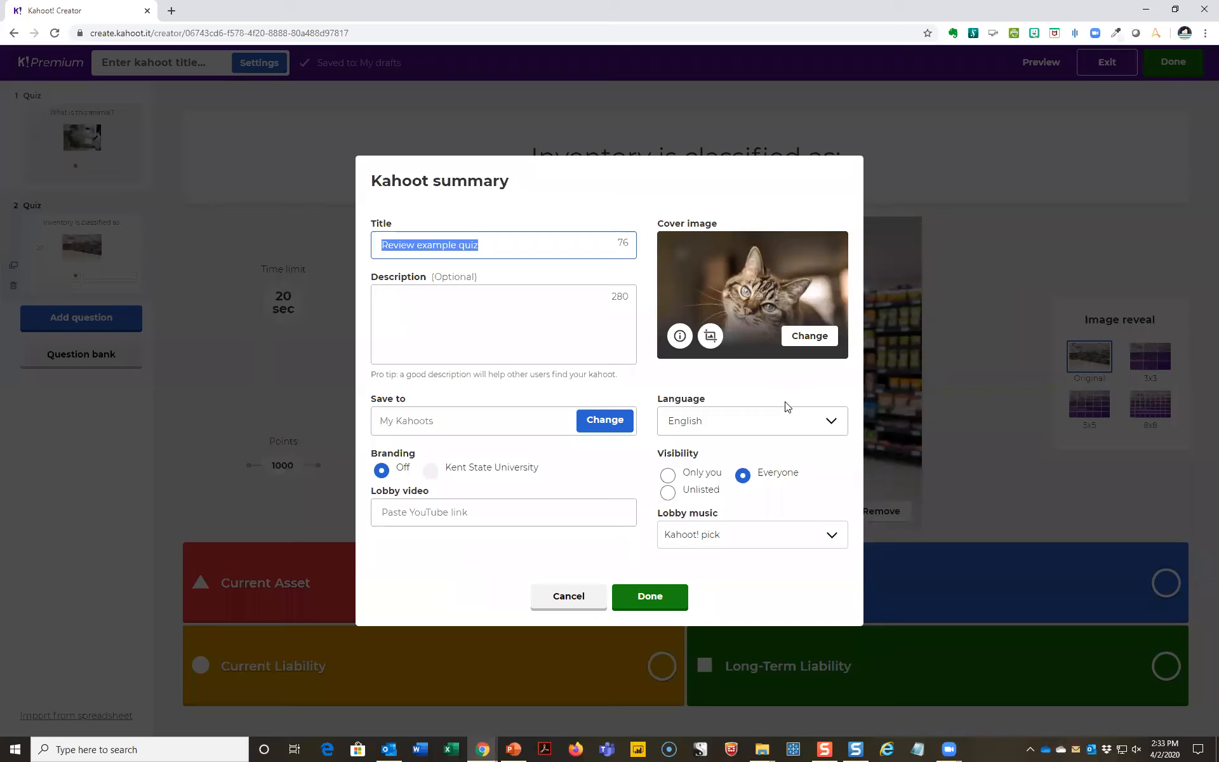
left_click(669, 593)
left_click(662, 597)
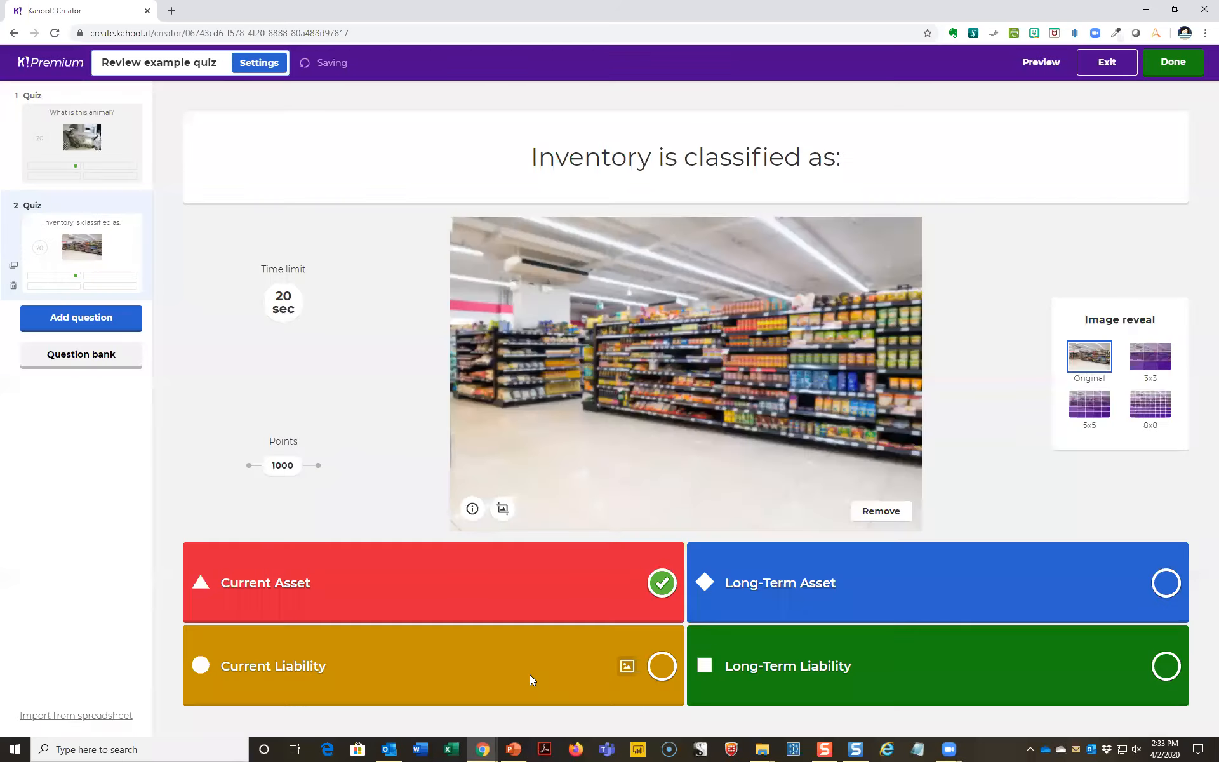
- Switch to the PowerPoint presentation and go to its first slide, "Using Kahoot! in your online class"
left_click(511, 749)
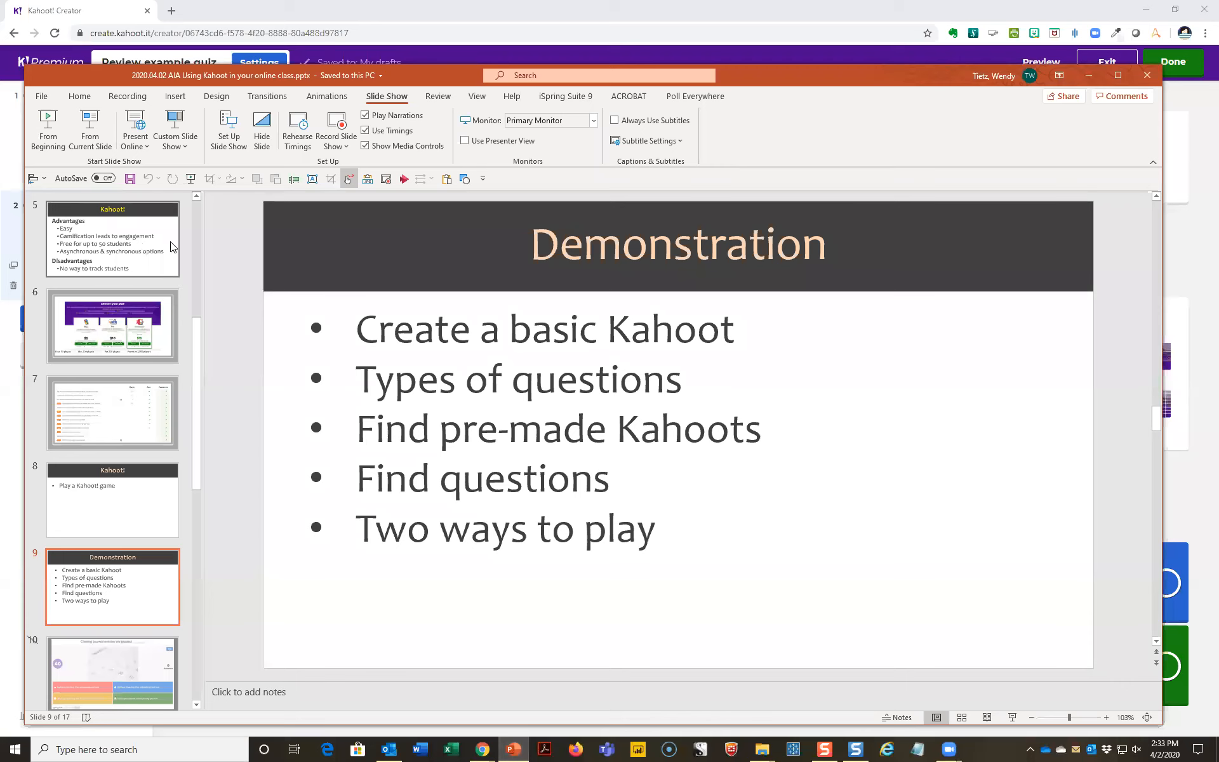
scroll(140, 267, "up", 10)
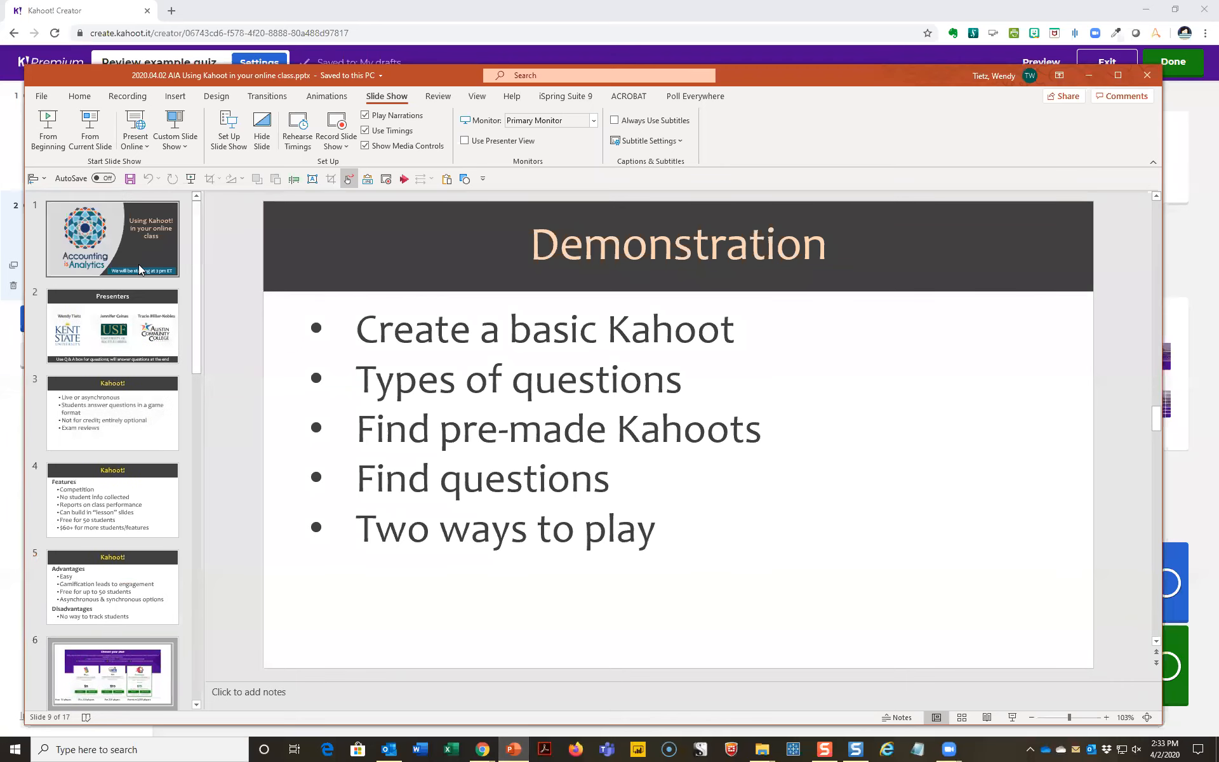
left_click(132, 257)
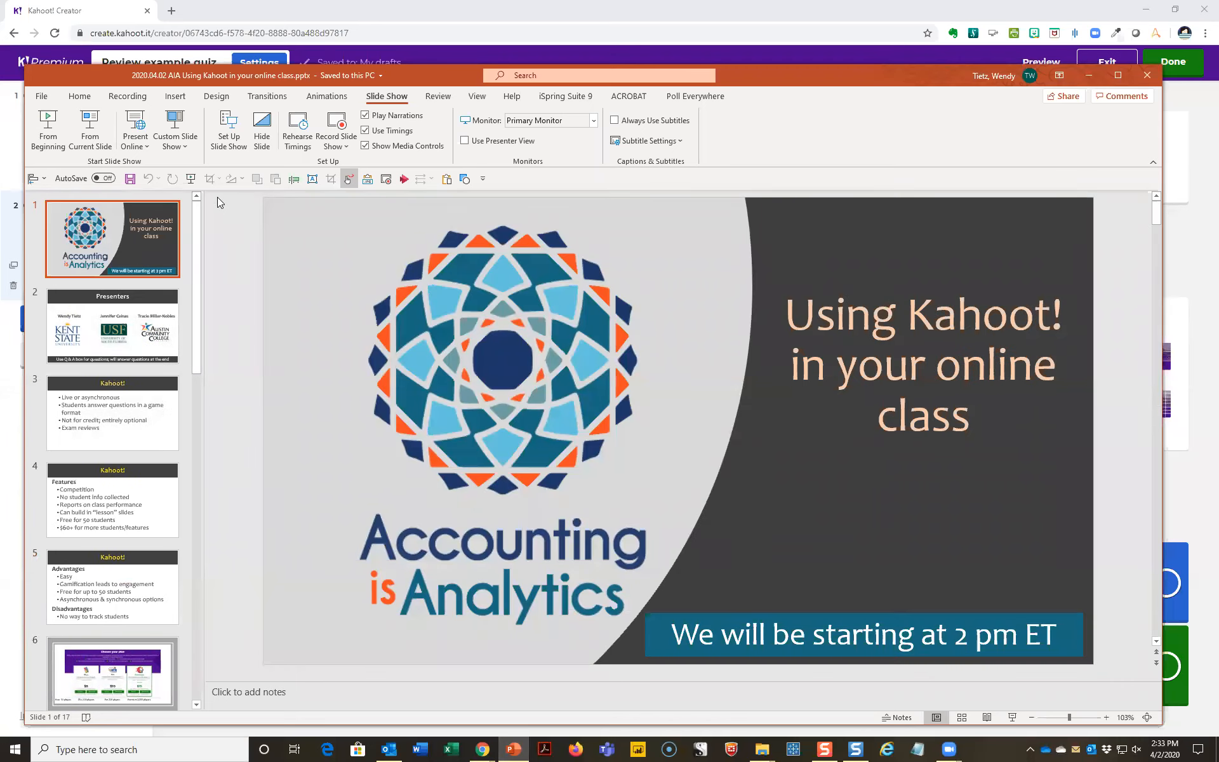
- Export only the first slide as a JPEG named "2020.04.02 AIA Using Kahoot in your online class.jpg" to the Desktop
left_click(38, 96)
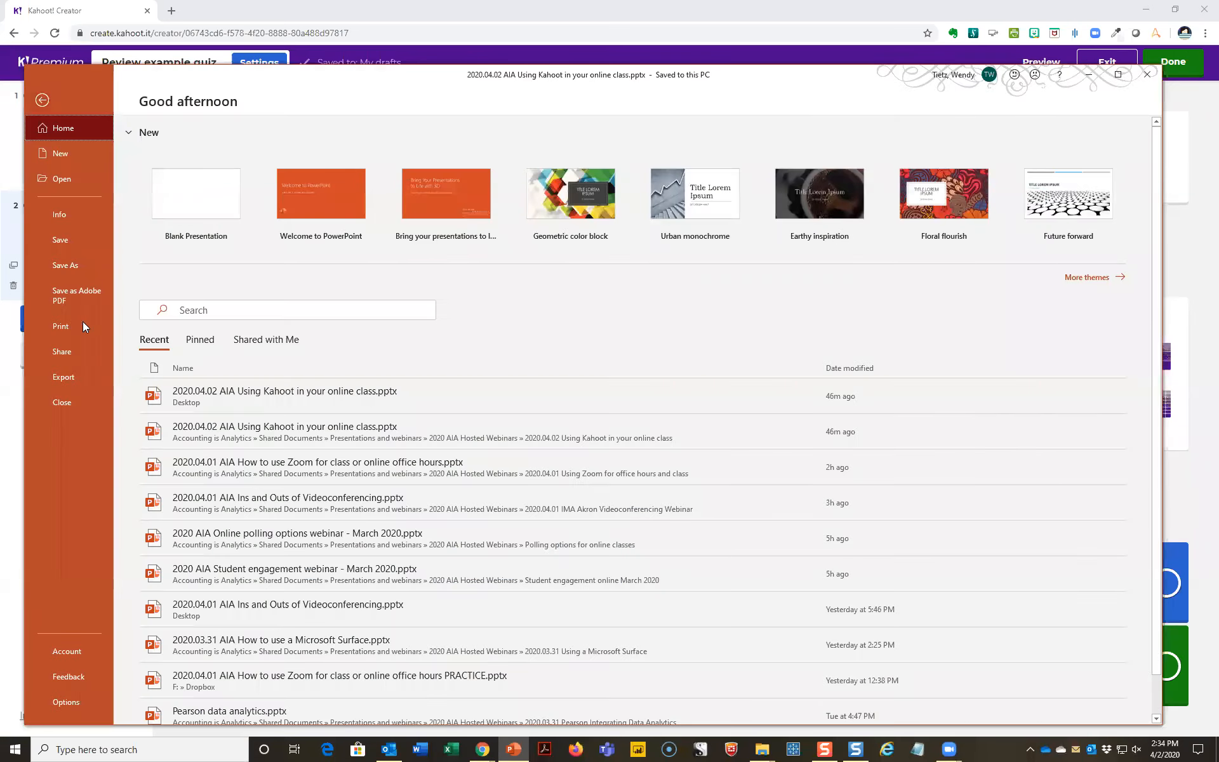
left_click(78, 380)
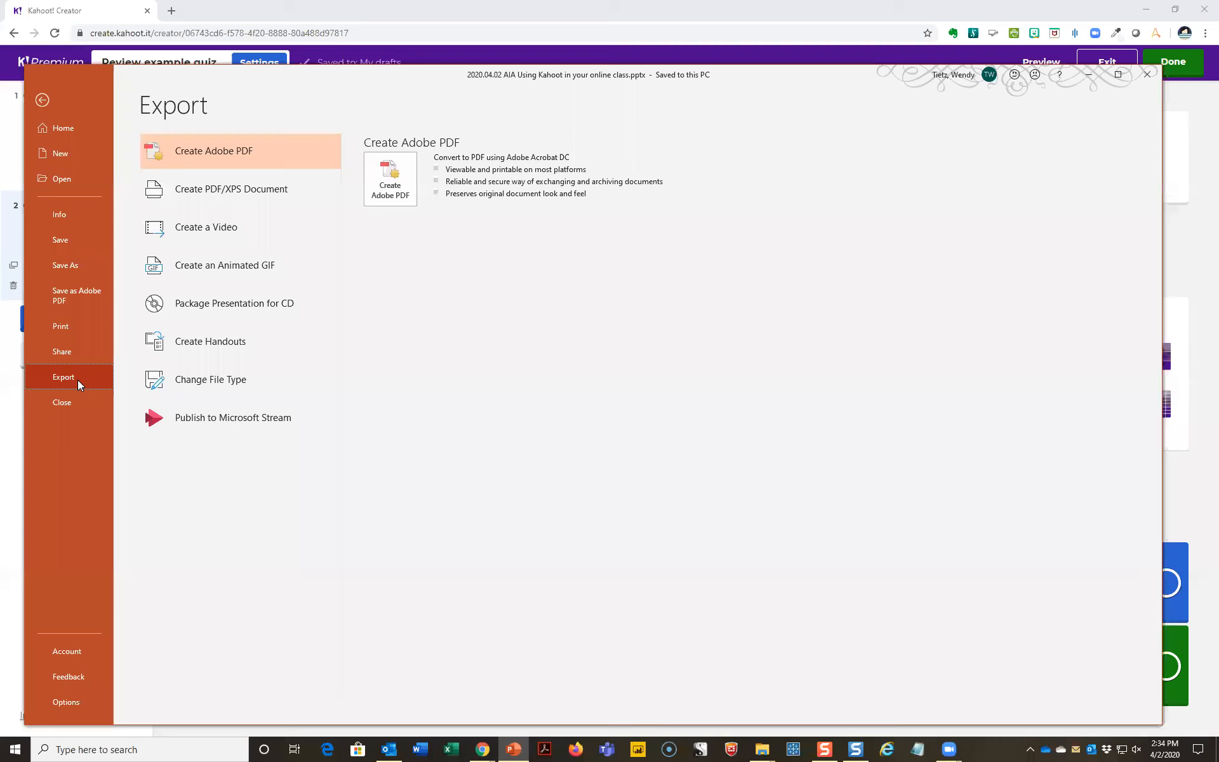
left_click(197, 382)
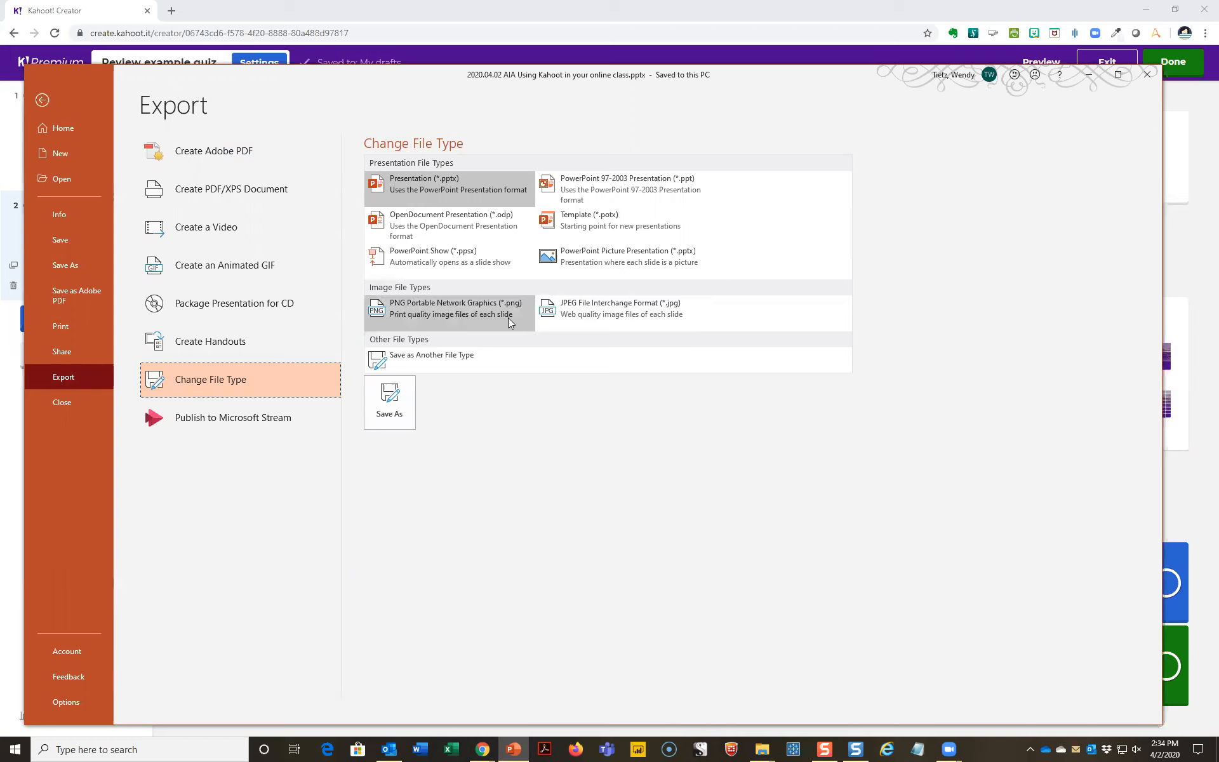
left_click(608, 319)
left_click(393, 399)
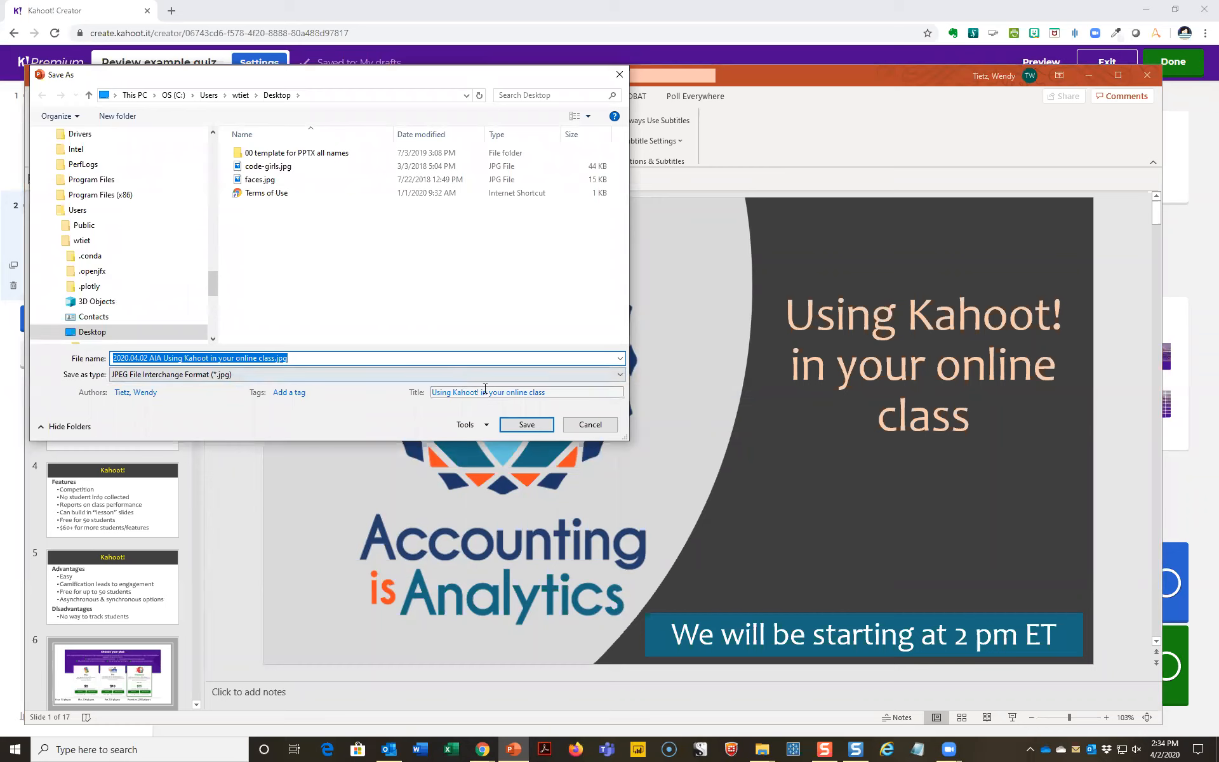
left_click(519, 423)
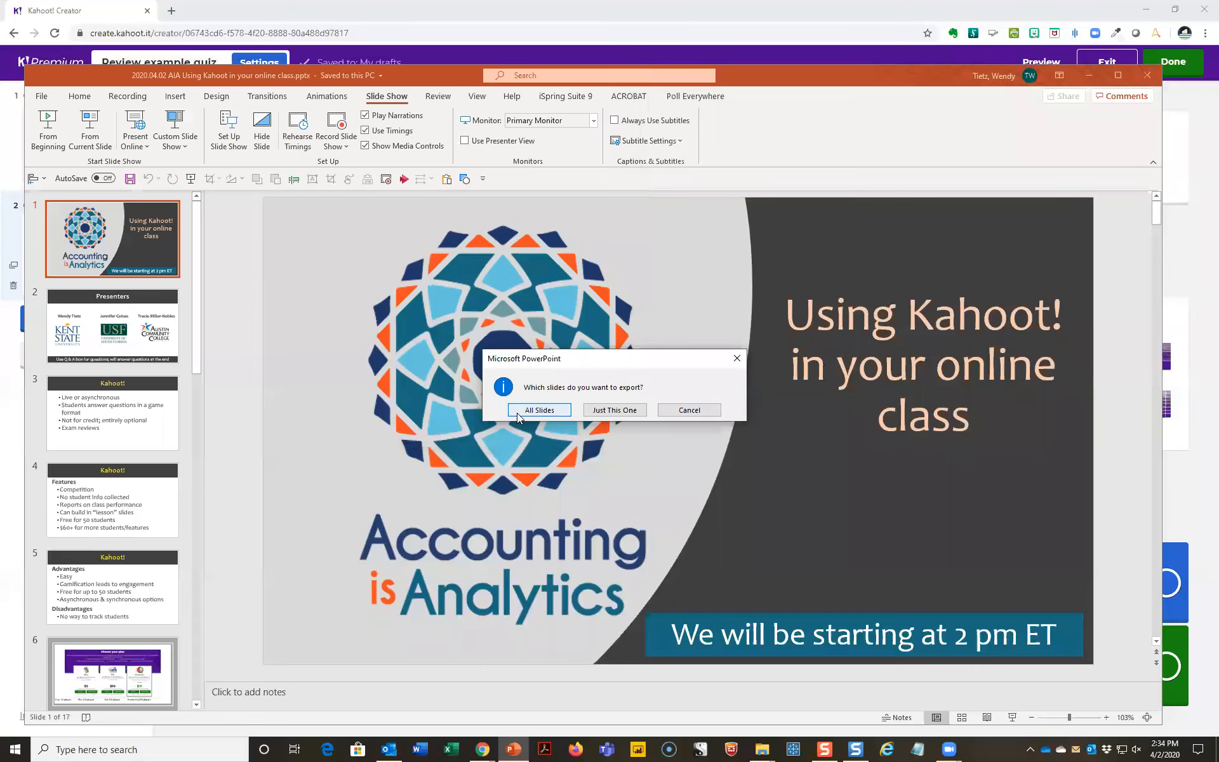
left_click(625, 411)
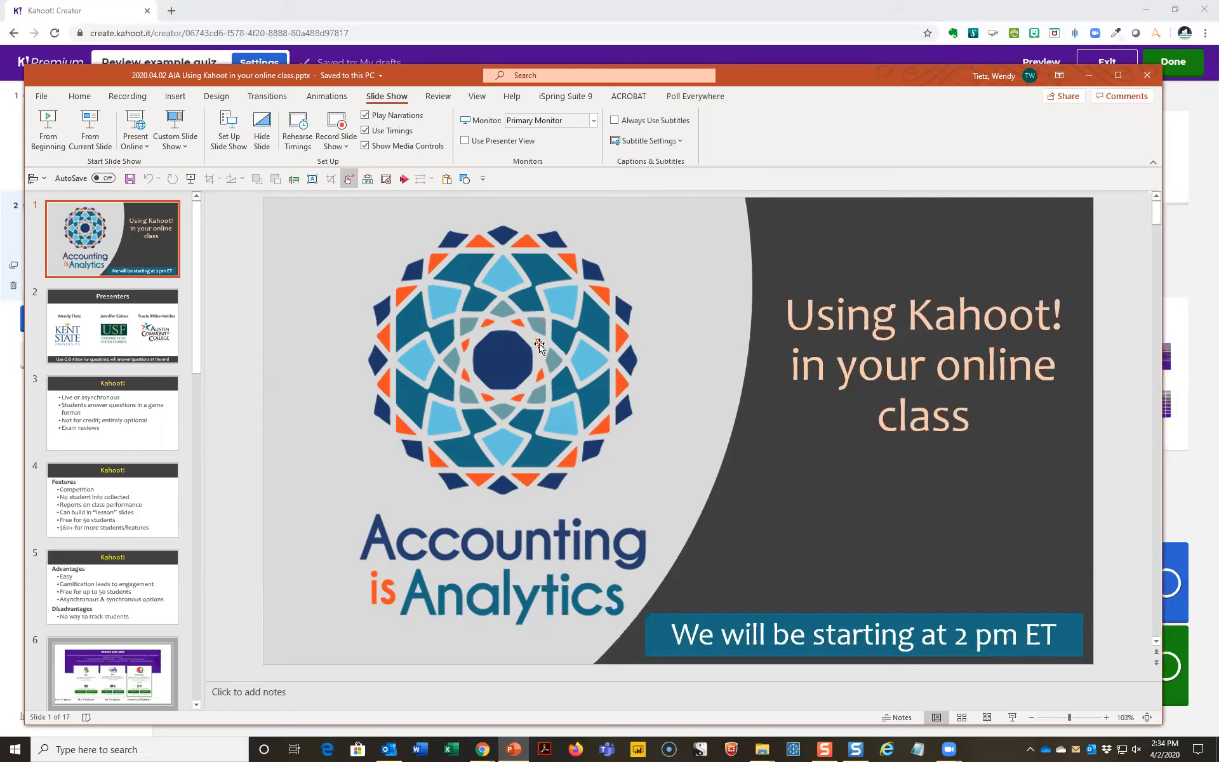
- Switch back to Kahoot! in Chrome, upload the exported slide JPEG from the Desktop as the cover image, and save the kahoot summary
left_click(430, 56)
left_click(280, 64)
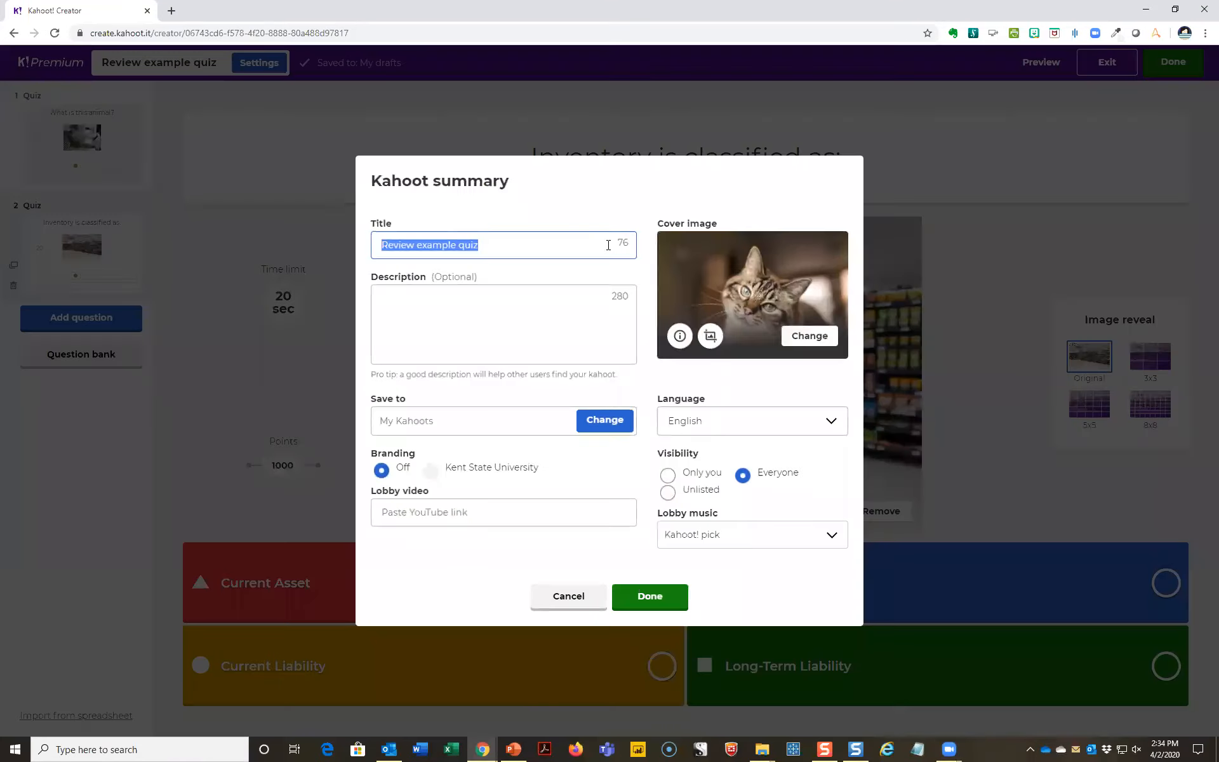
left_click(795, 341)
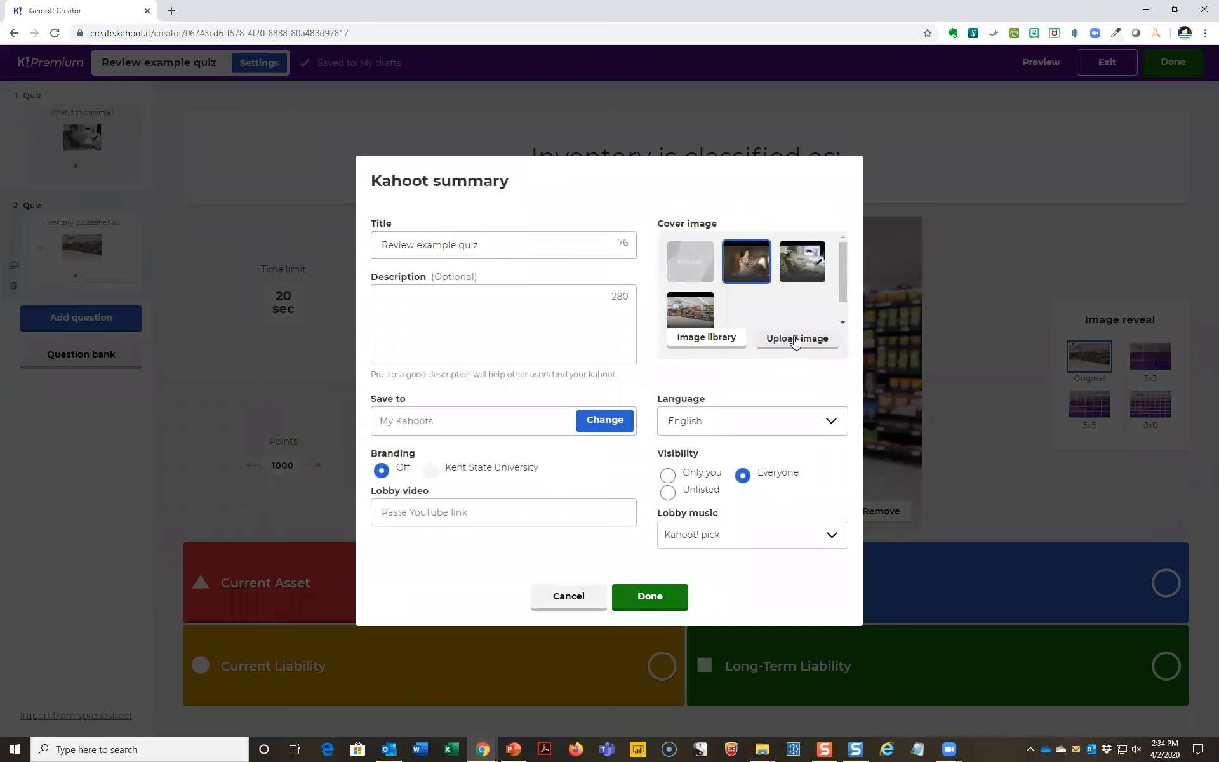
left_click(795, 340)
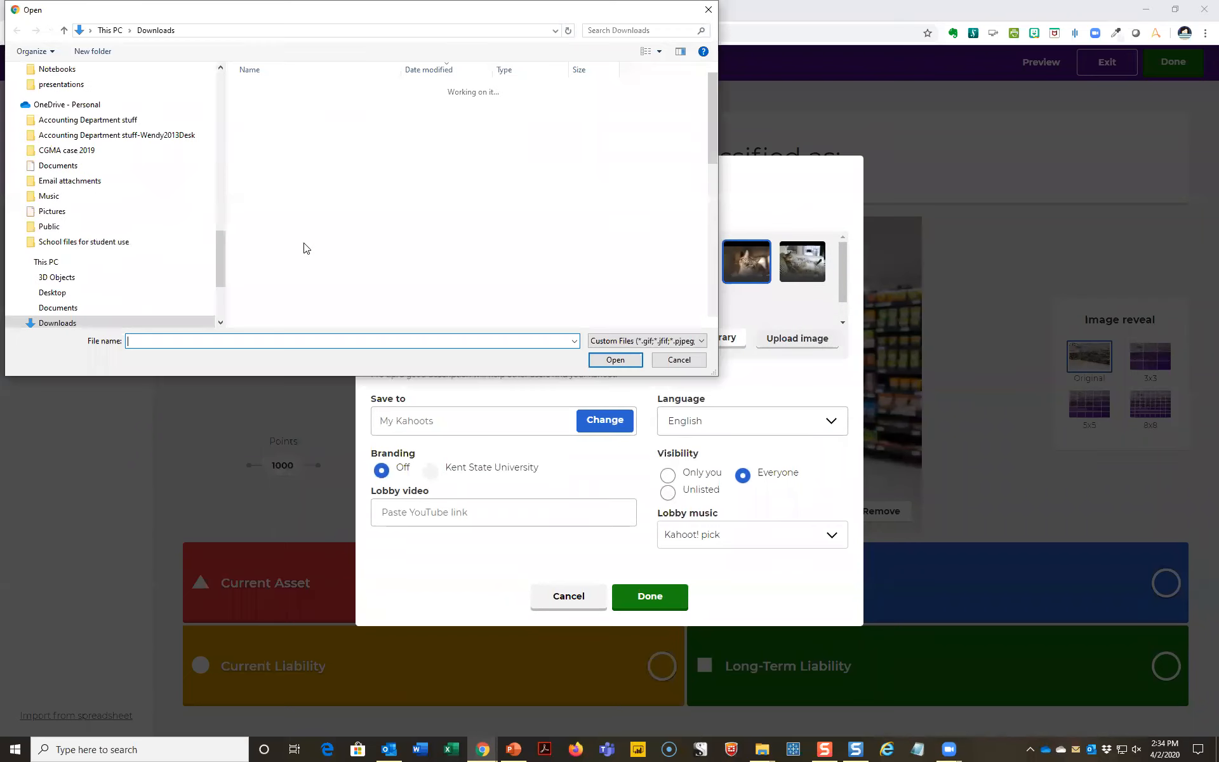
left_click_drag(217, 240, 190, 92)
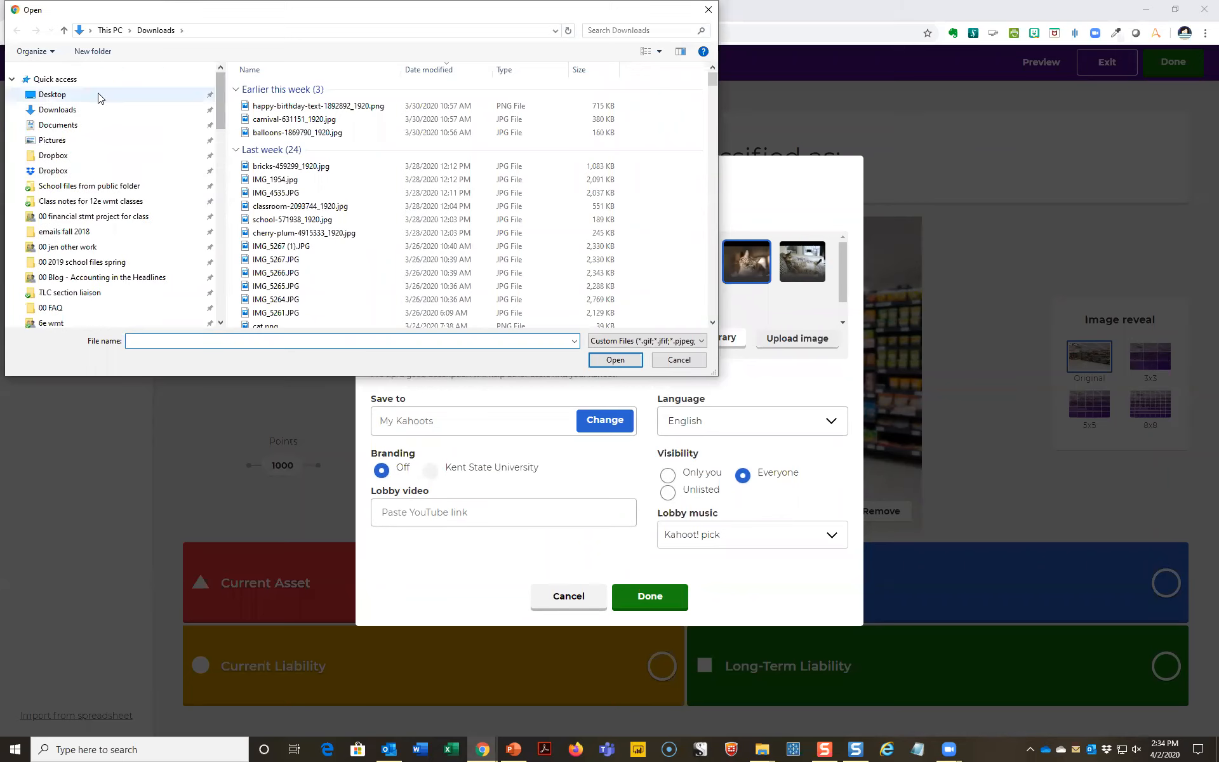
left_click(52, 94)
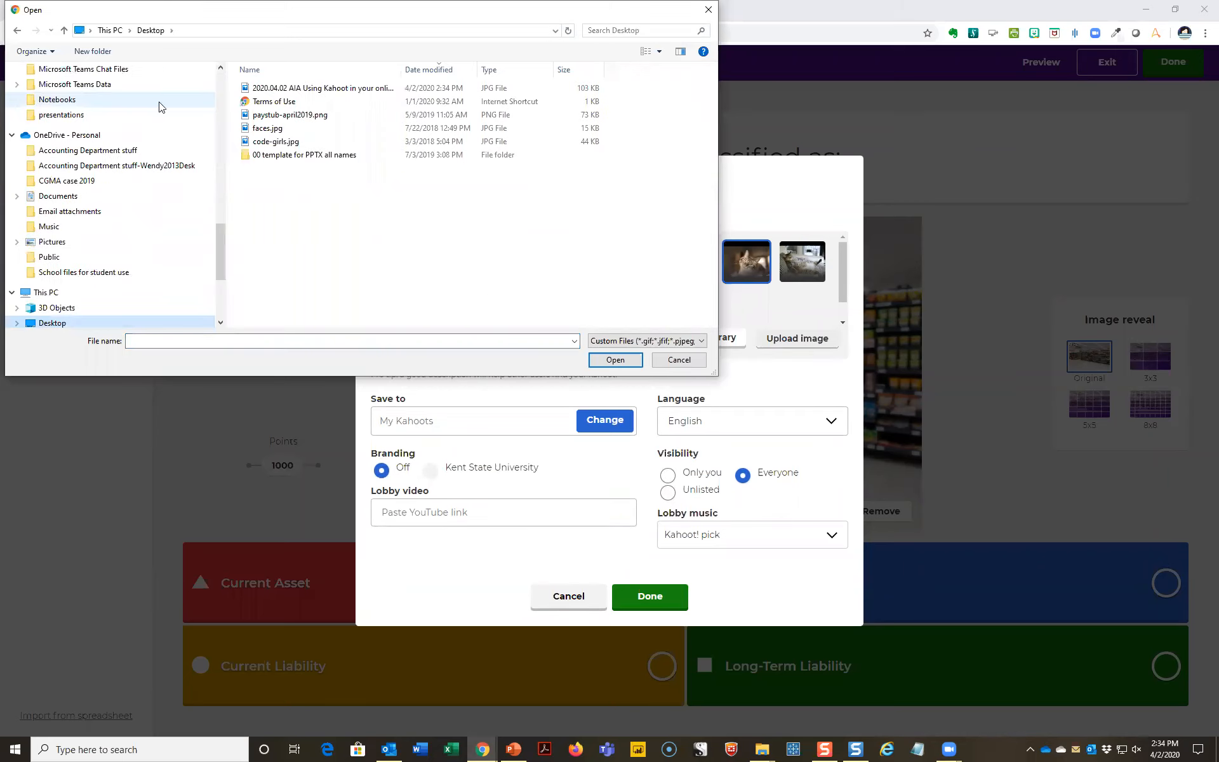
left_click(336, 88)
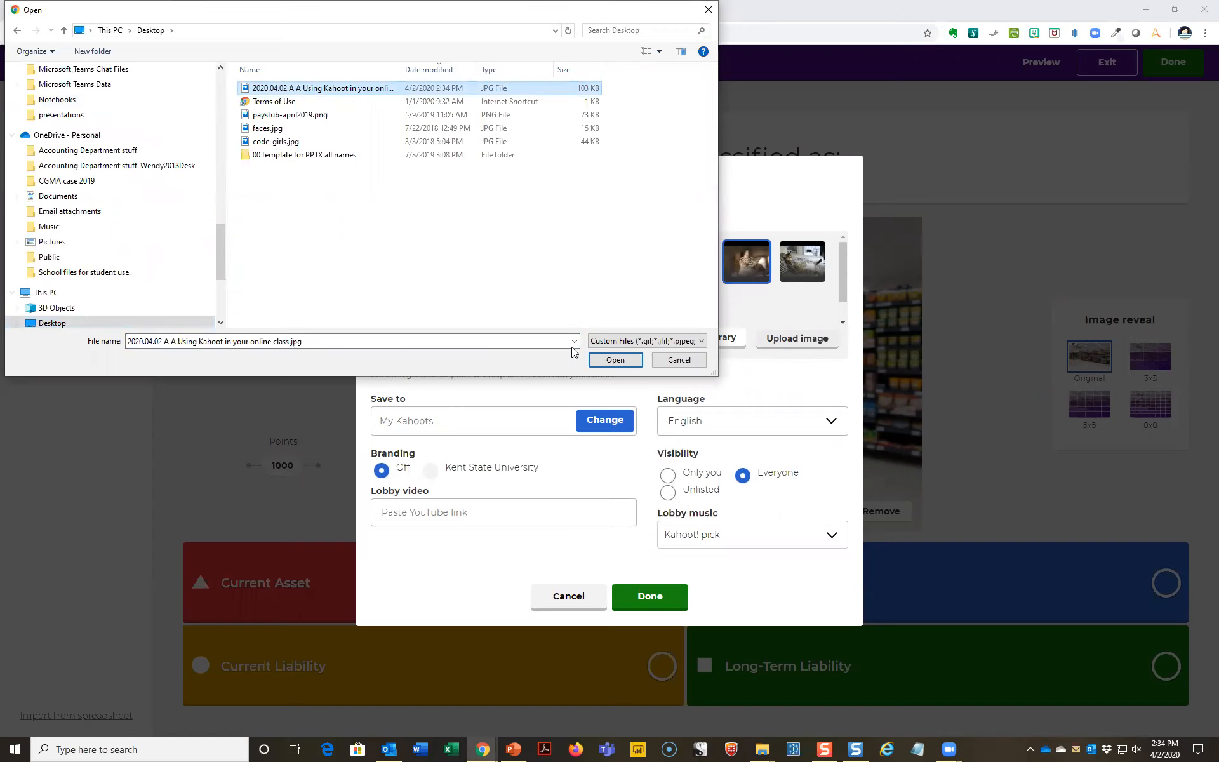
left_click(613, 361)
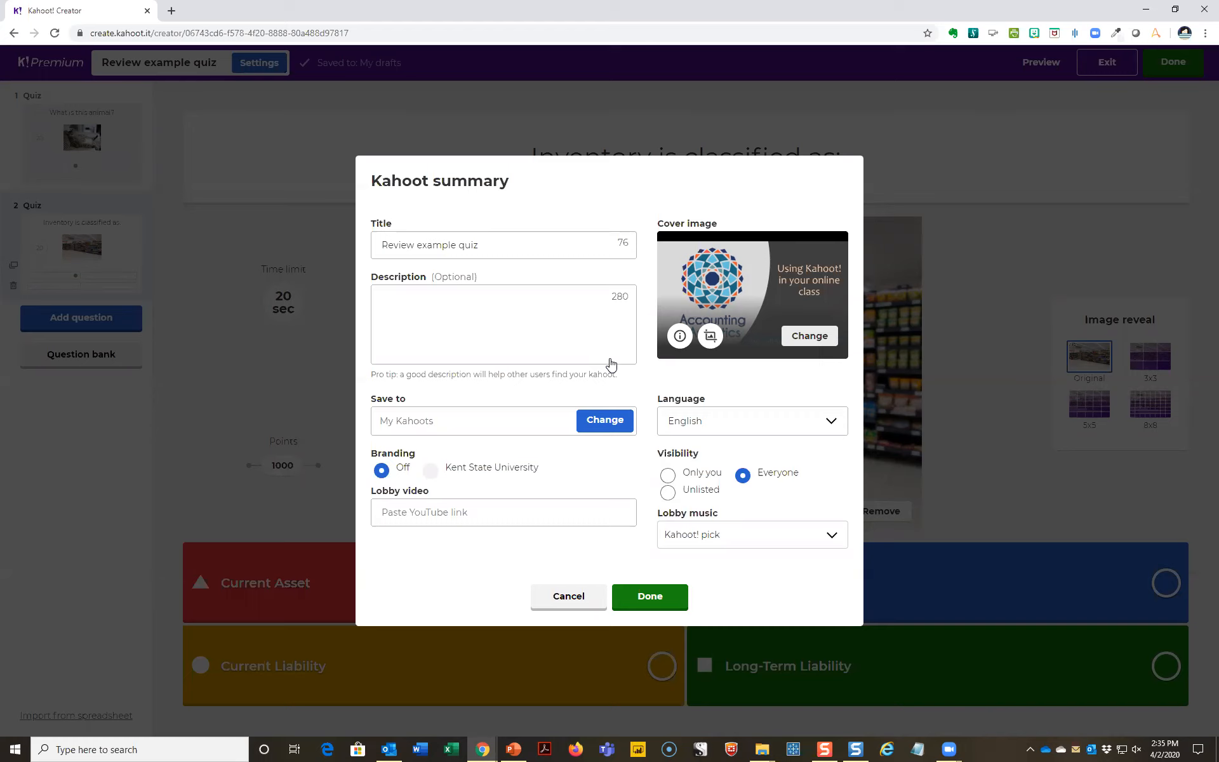
left_click(664, 598)
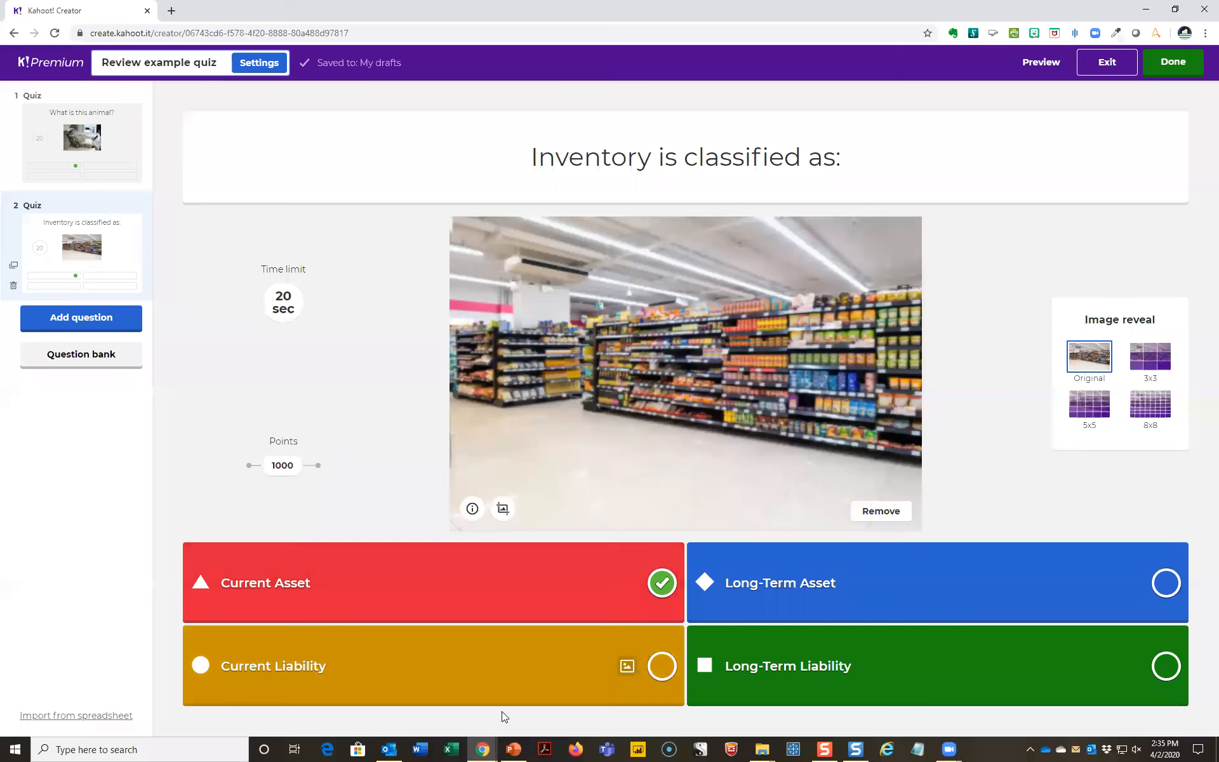
left_click(514, 750)
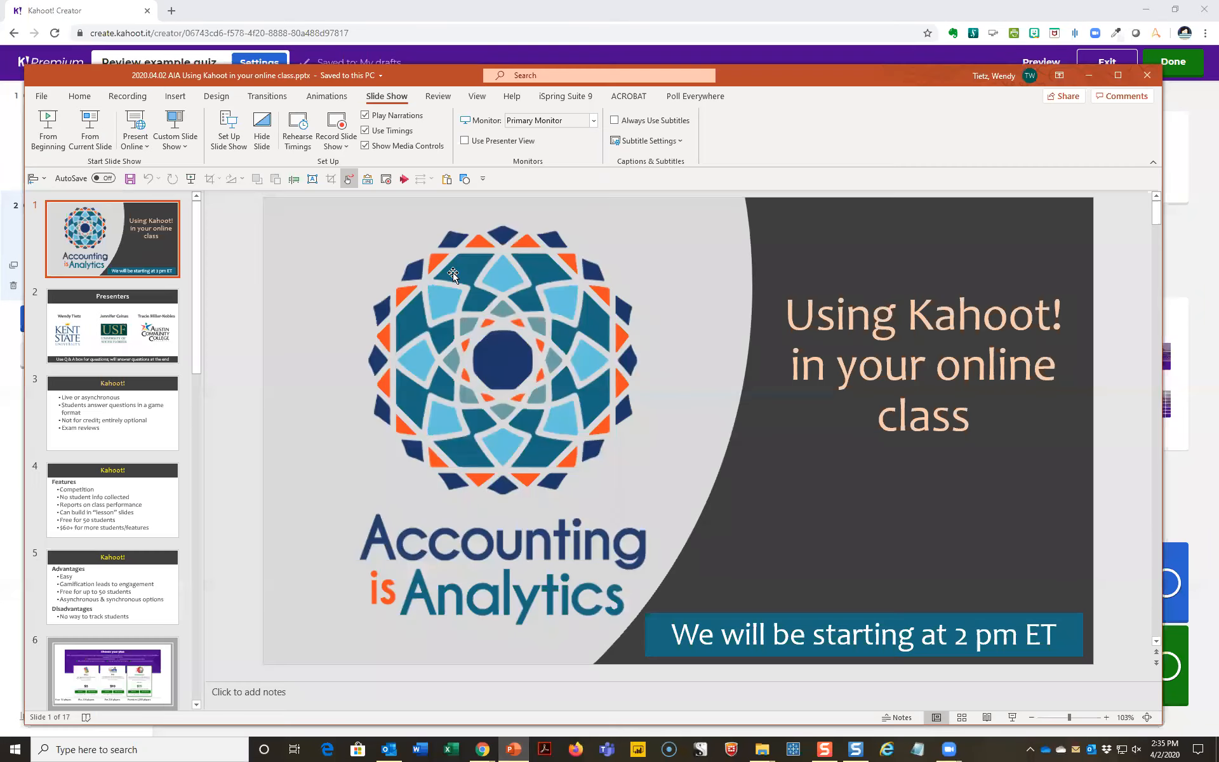
left_click(426, 55)
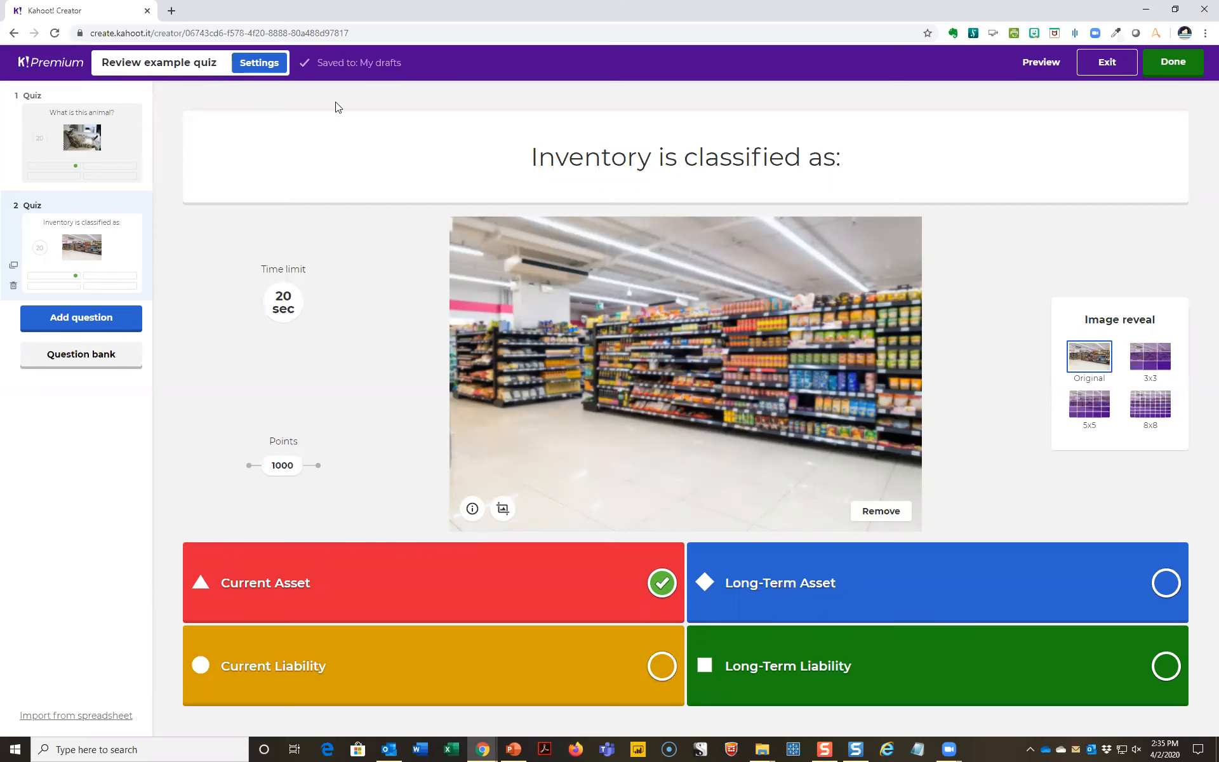
- Finish creating the kahoot and return to the My Kahoots list
left_click(1178, 65)
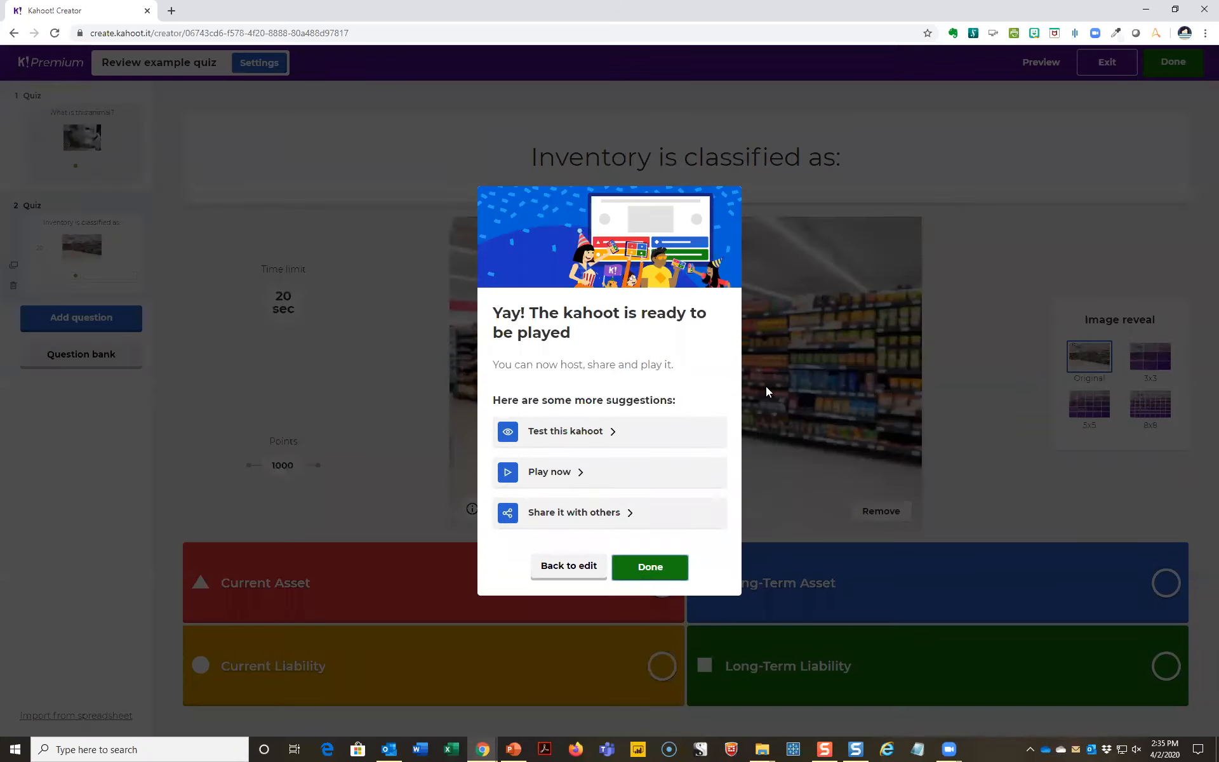
left_click(646, 567)
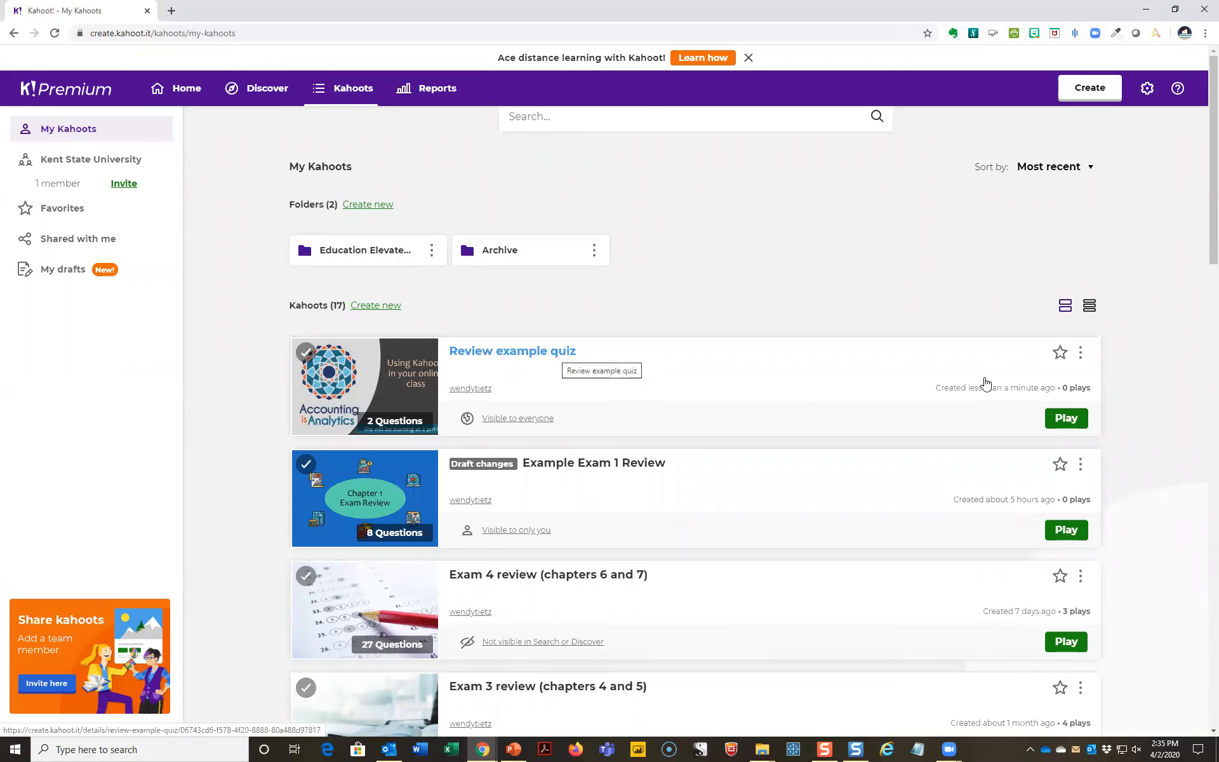
- Start assigning "Review example quiz" as a self-paced challenge with a deadline of Fri 3 Apr at 6:00 PM
left_click(1069, 419)
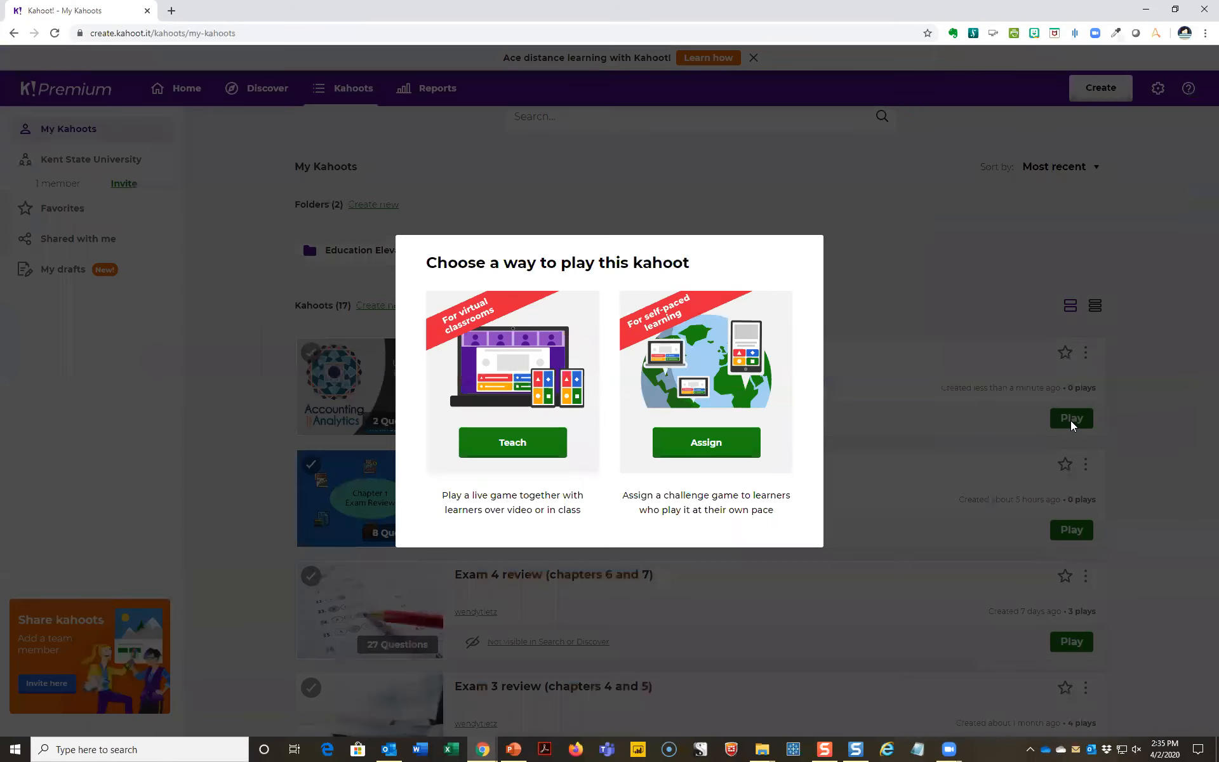
left_click(521, 459)
left_click(710, 450)
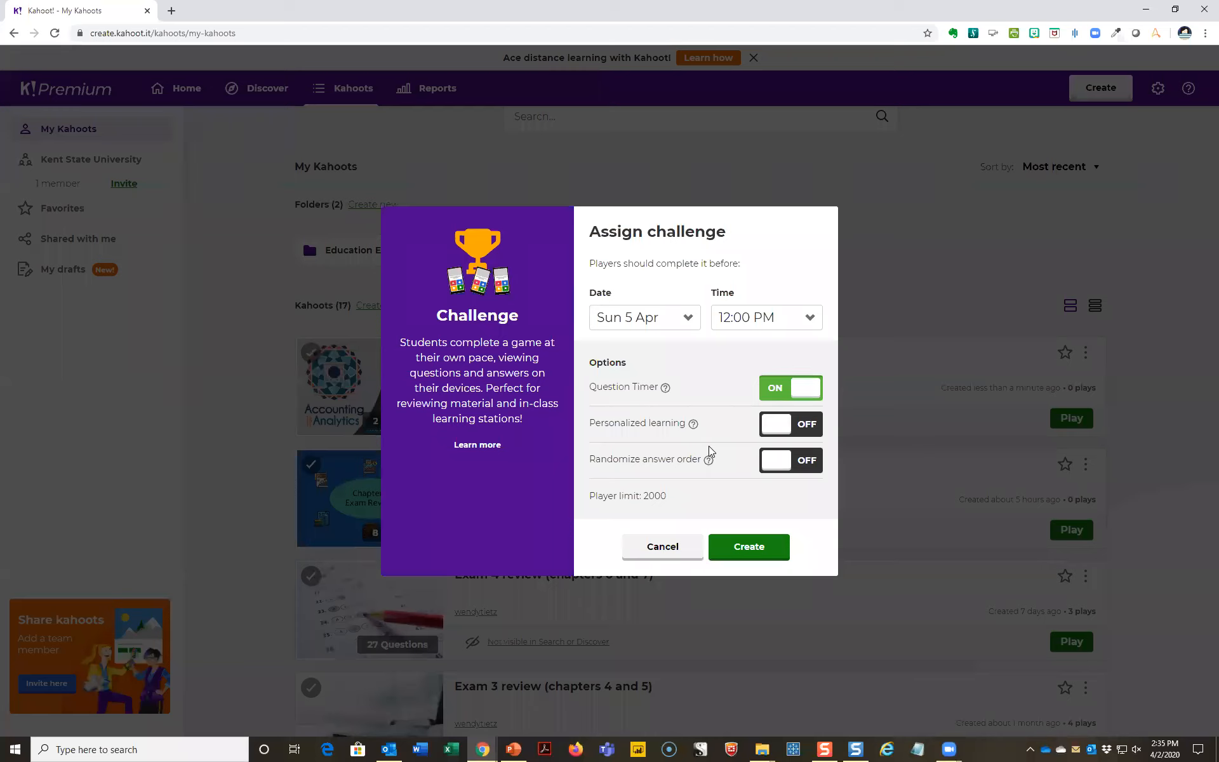
left_click(688, 320)
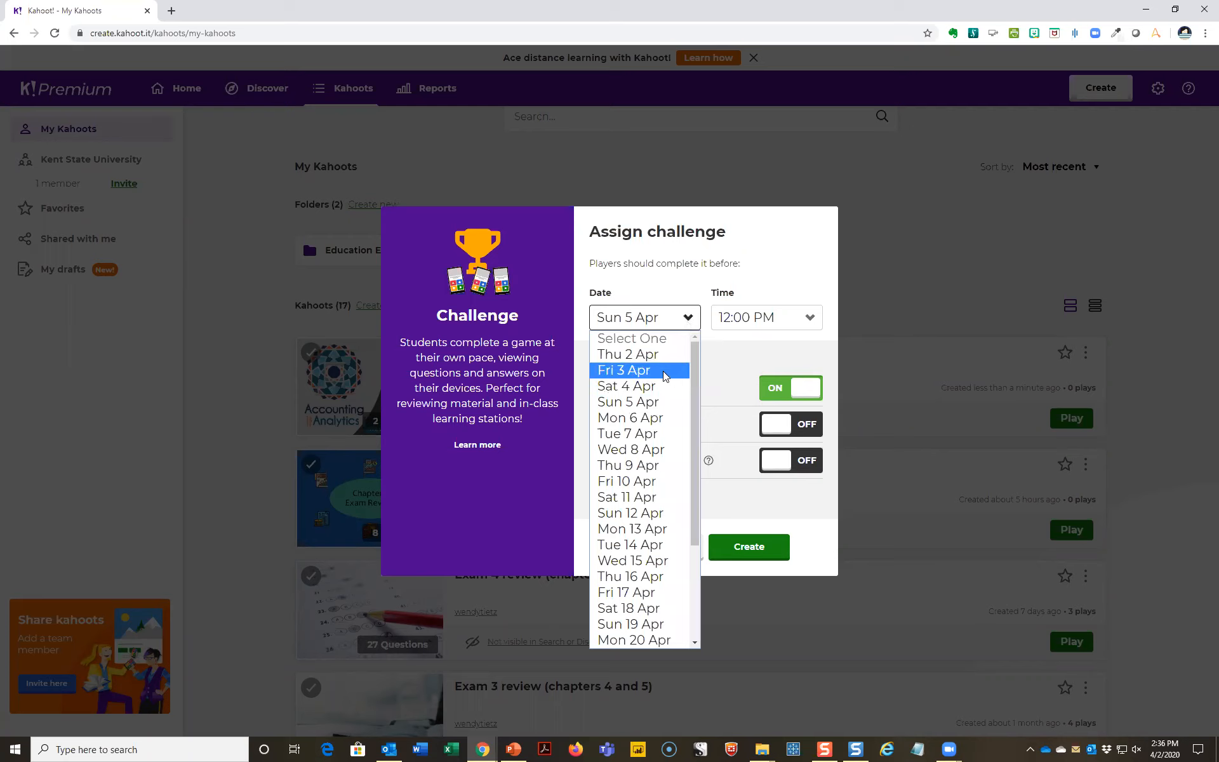
left_click(664, 374)
left_click(786, 325)
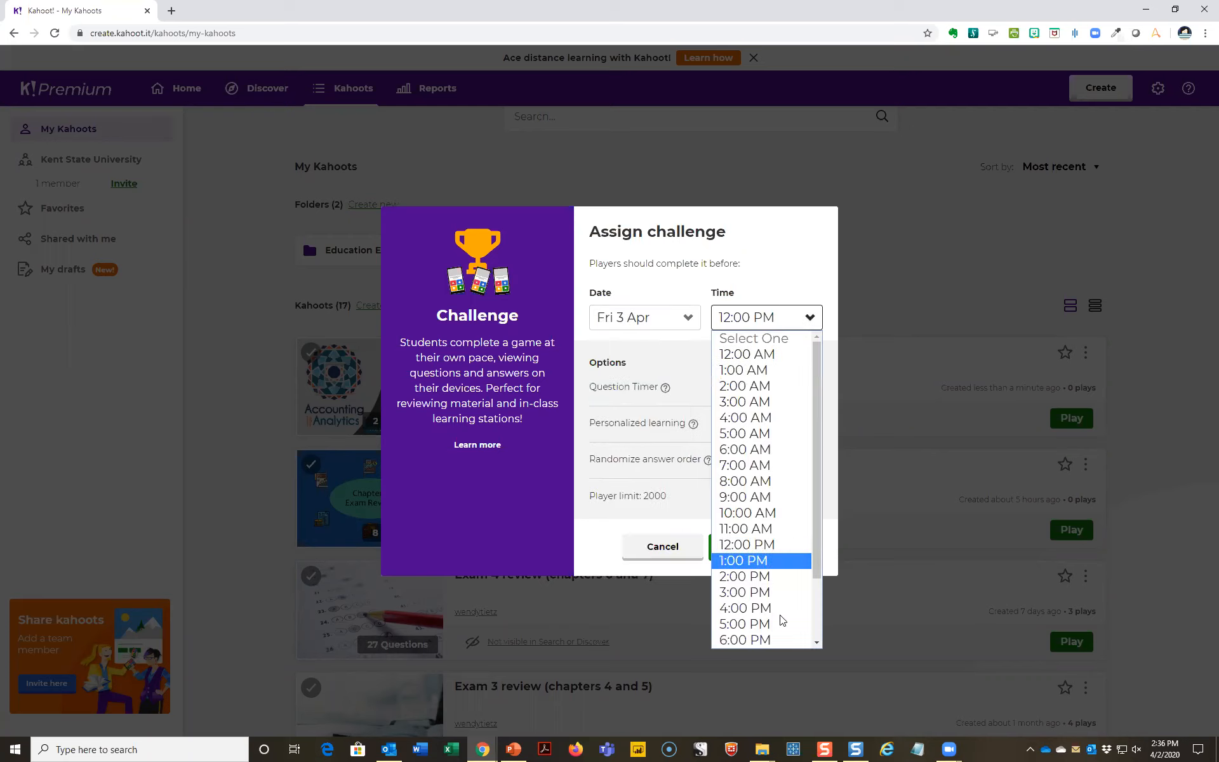
left_click(773, 639)
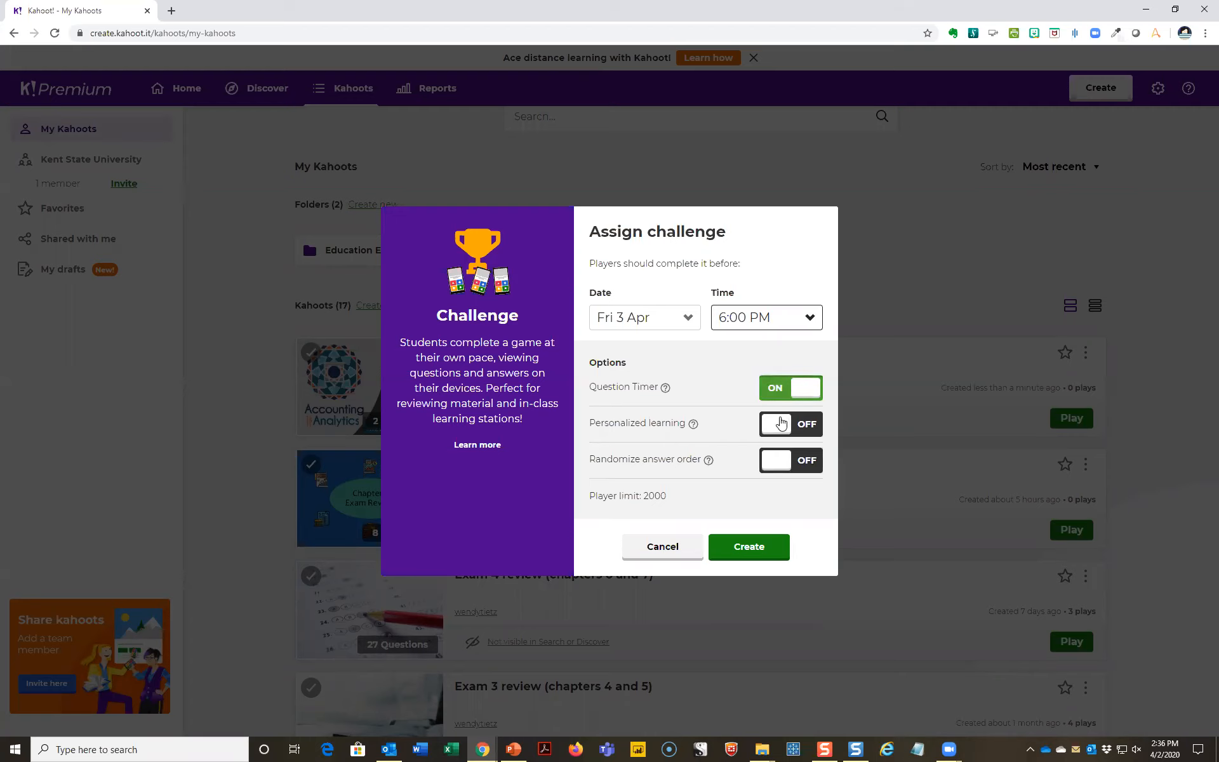
- Turn on the randomized answer order and create the challenge
mouse_move(699, 426)
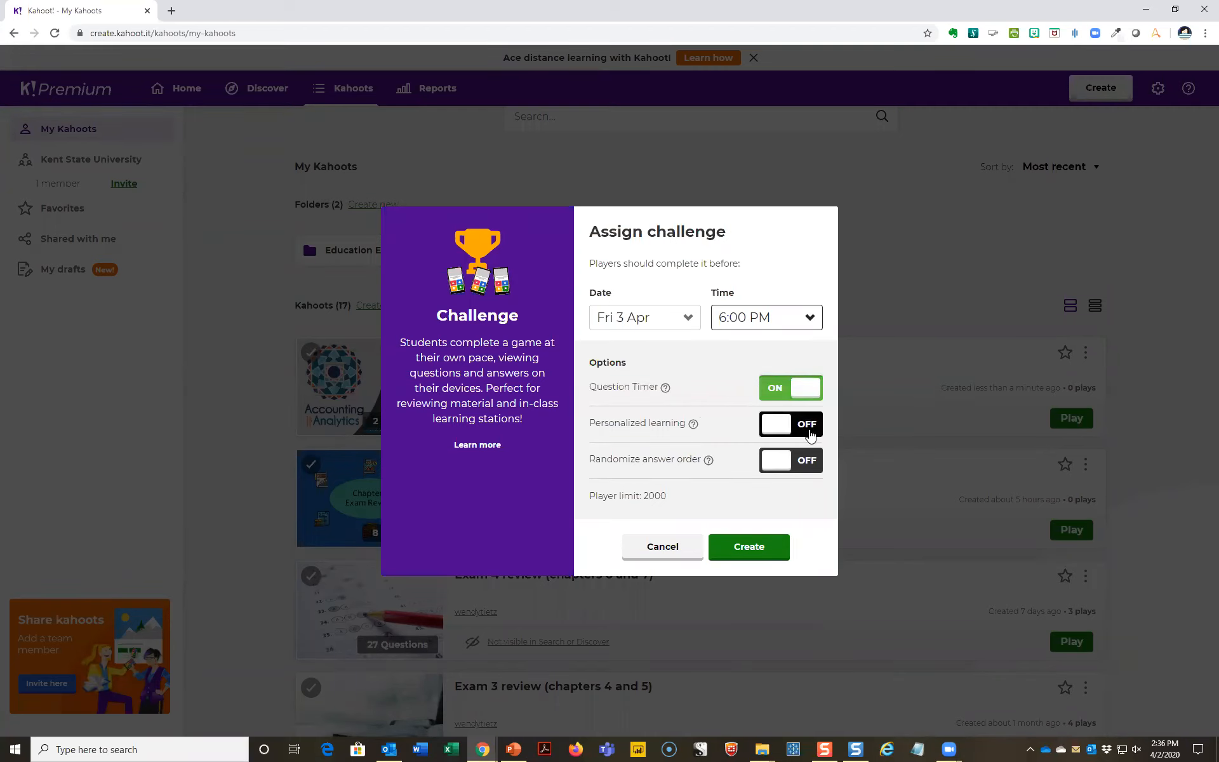
left_click(778, 470)
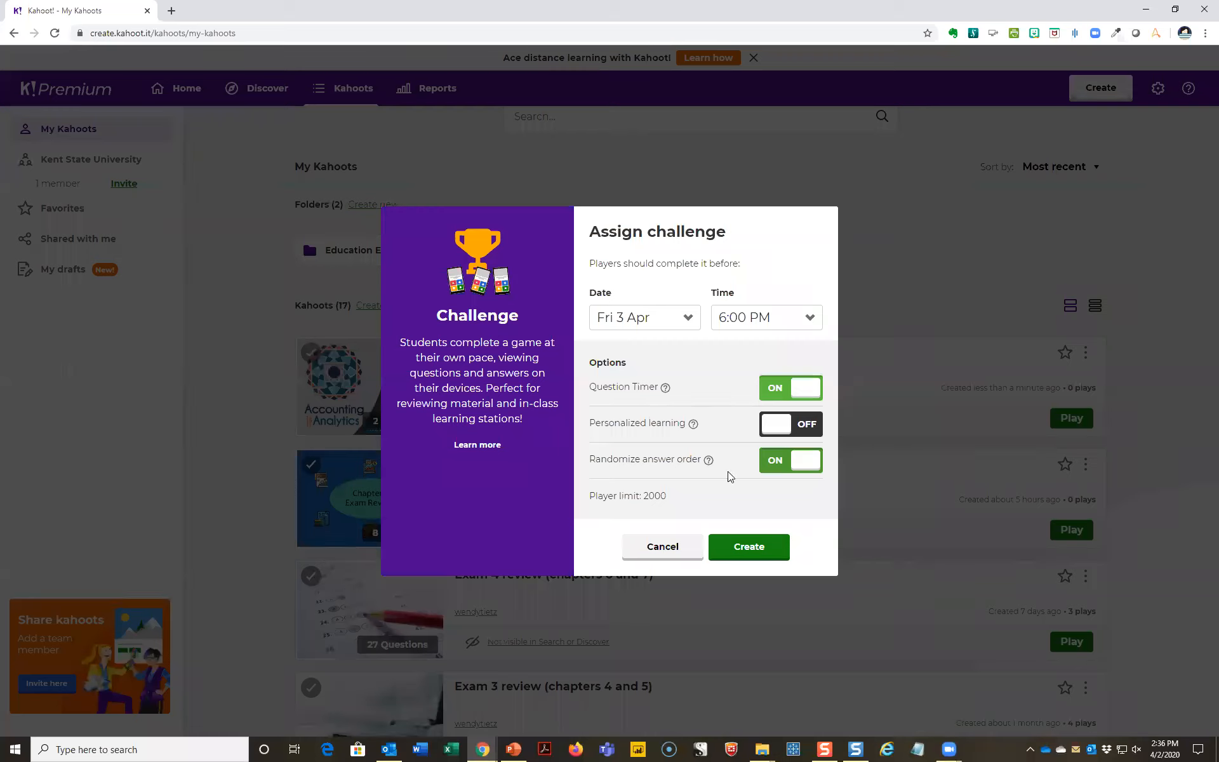
left_click(749, 550)
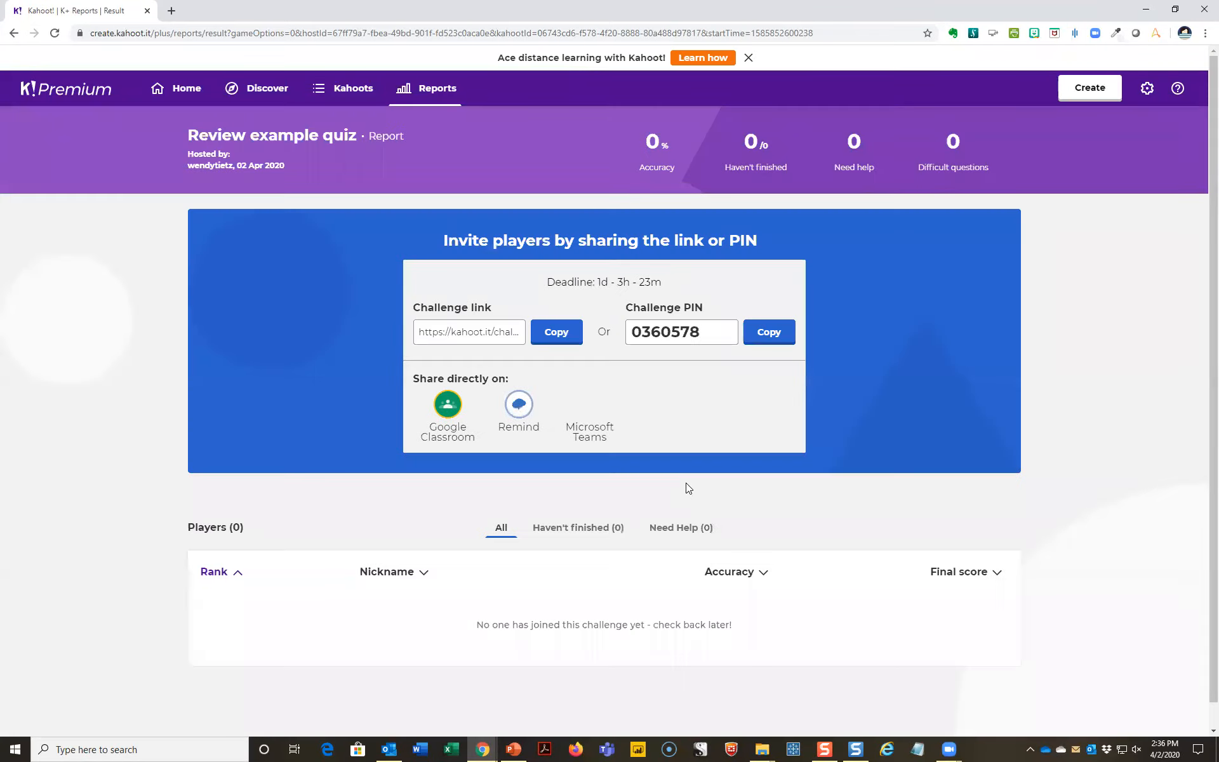
- Copy the challenge link and open it in a new incognito window
left_click(560, 345)
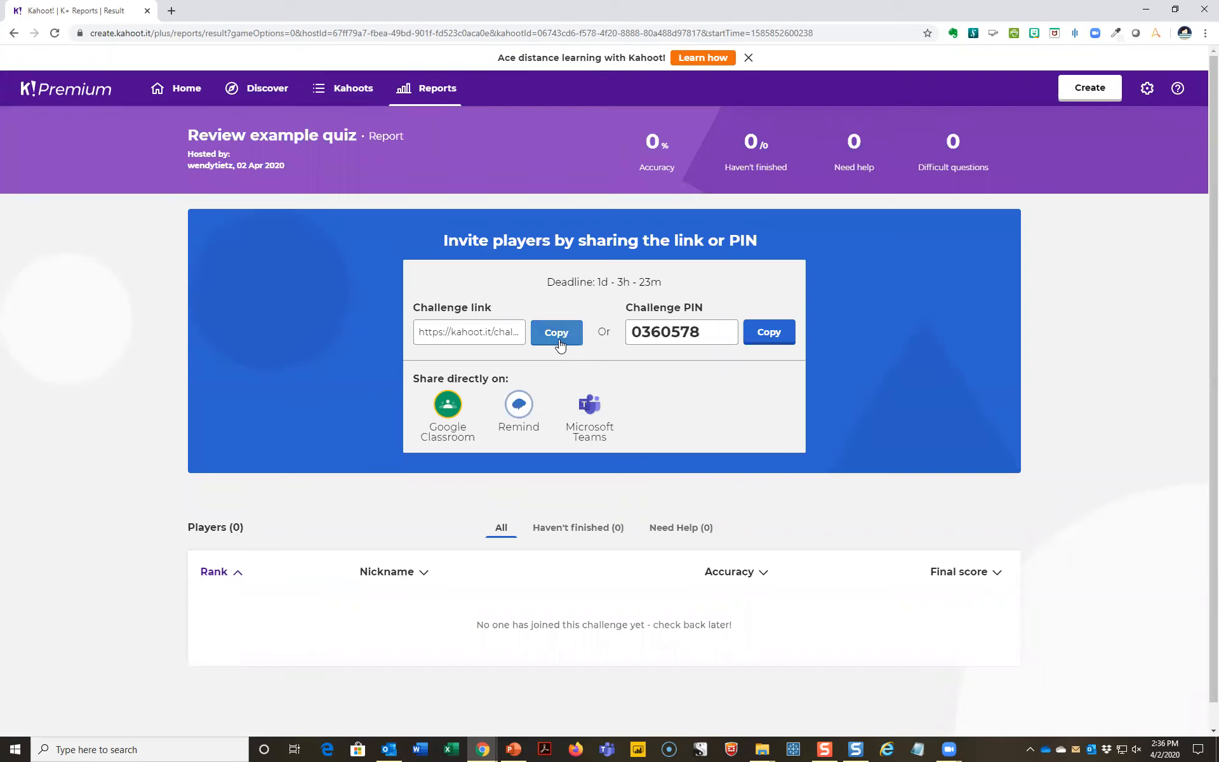
left_click(556, 332)
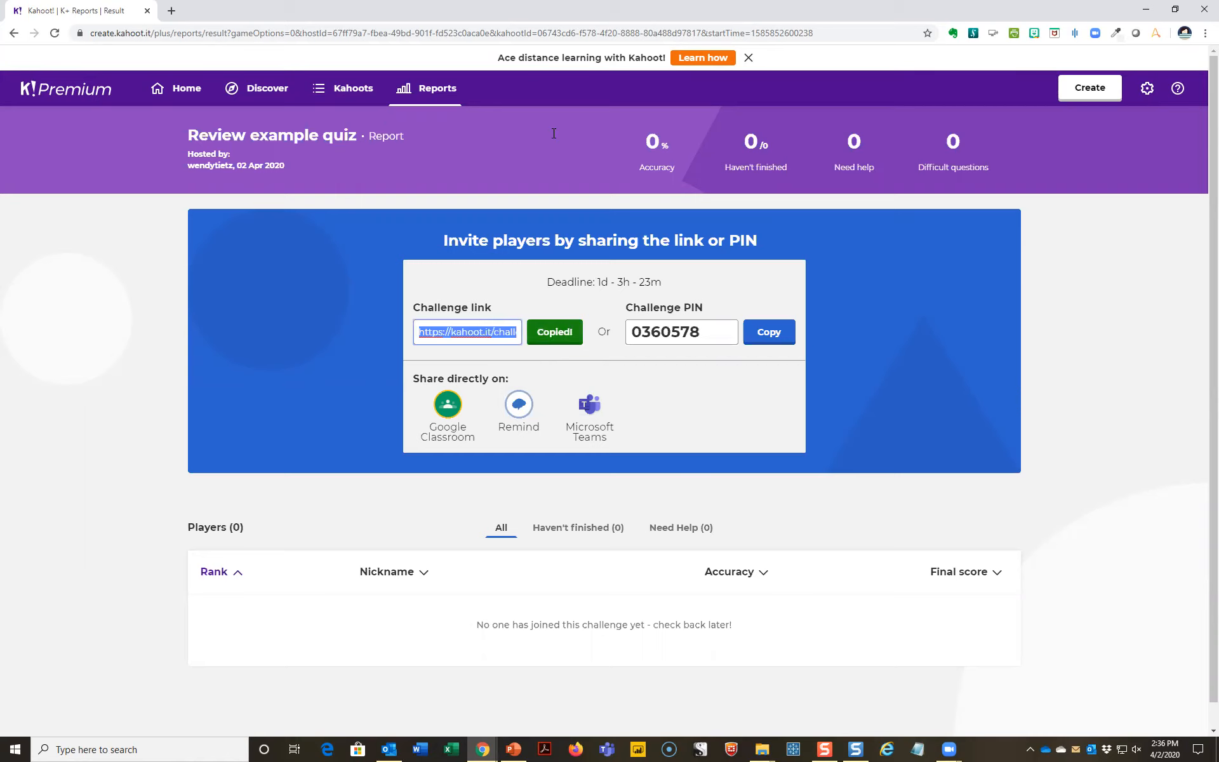
left_click(1204, 33)
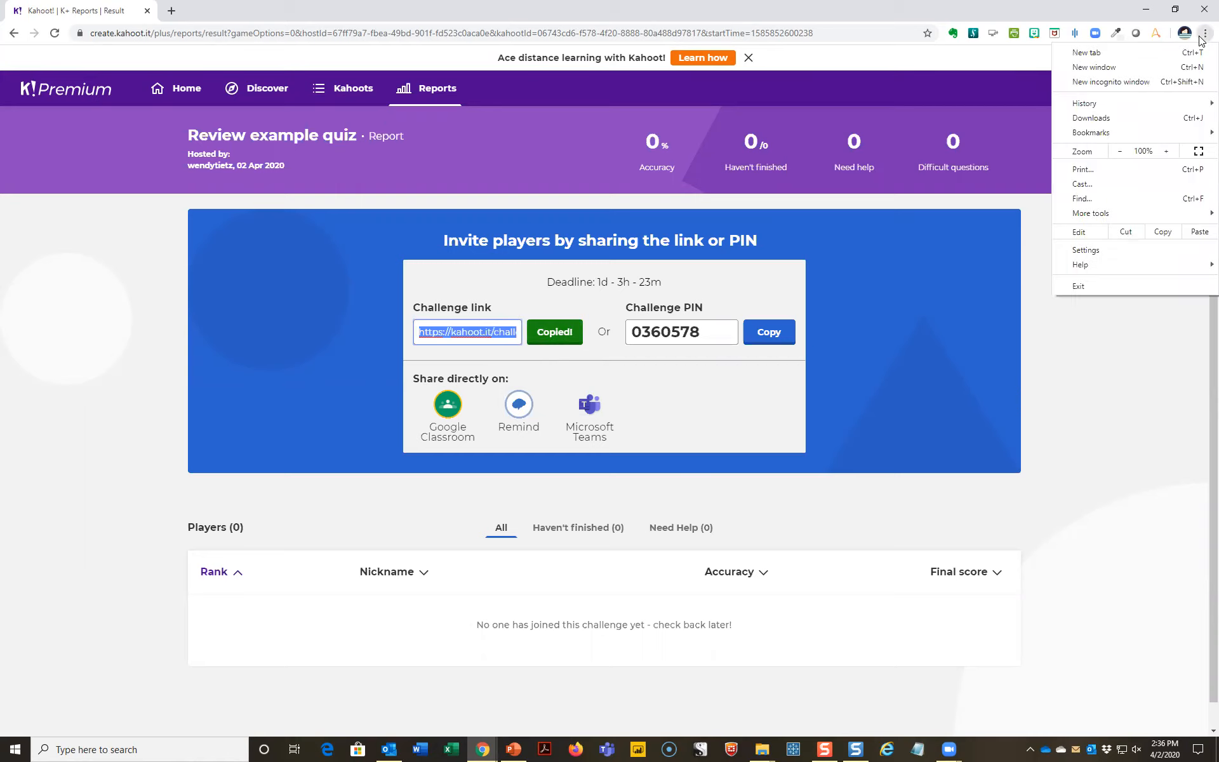
left_click(1164, 81)
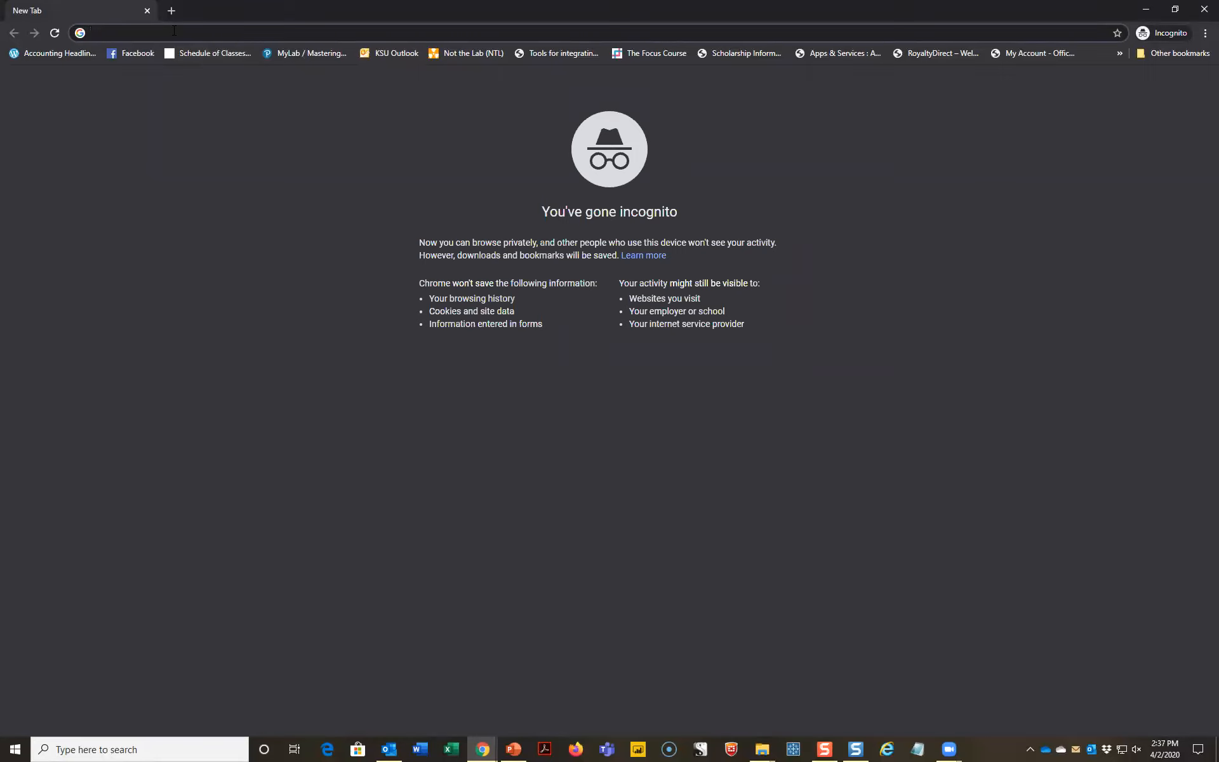
key("ctrl+v")
key("Return")
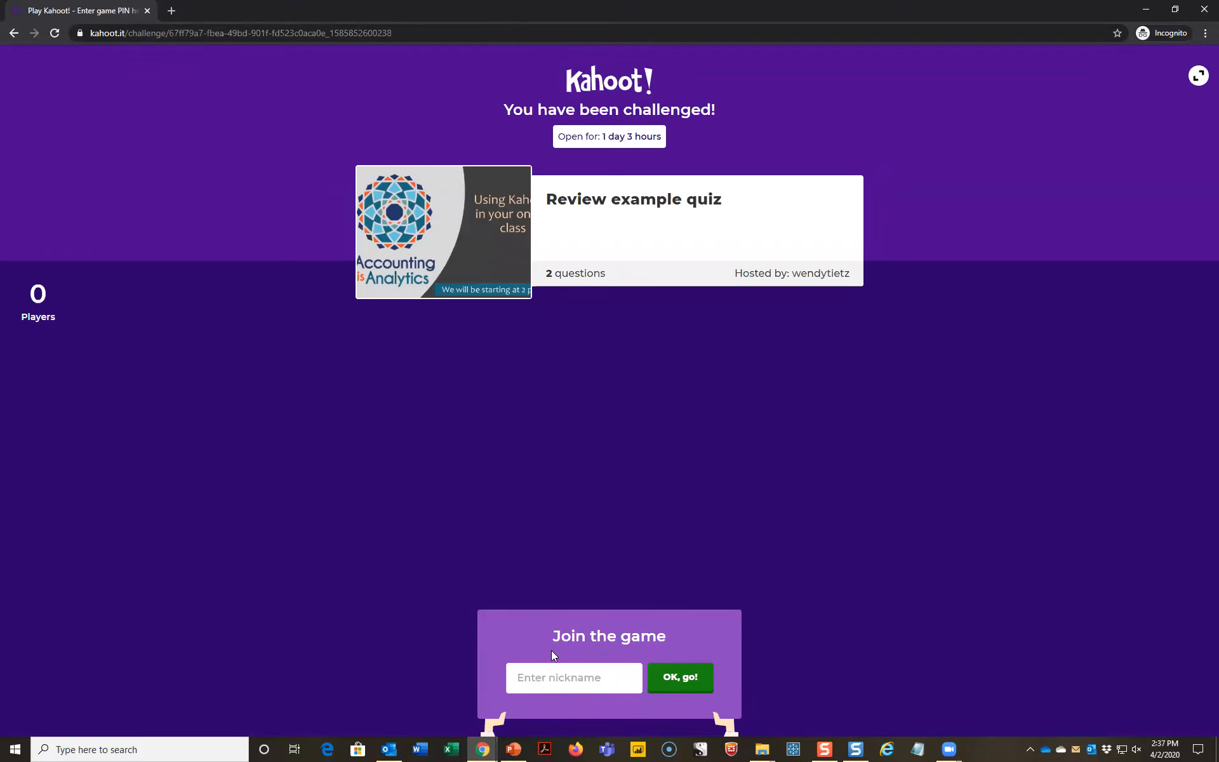
- Join the challenge with the nickname "Happy camper" and answer "Cat" to the question "What is this animal?"
left_click(554, 673)
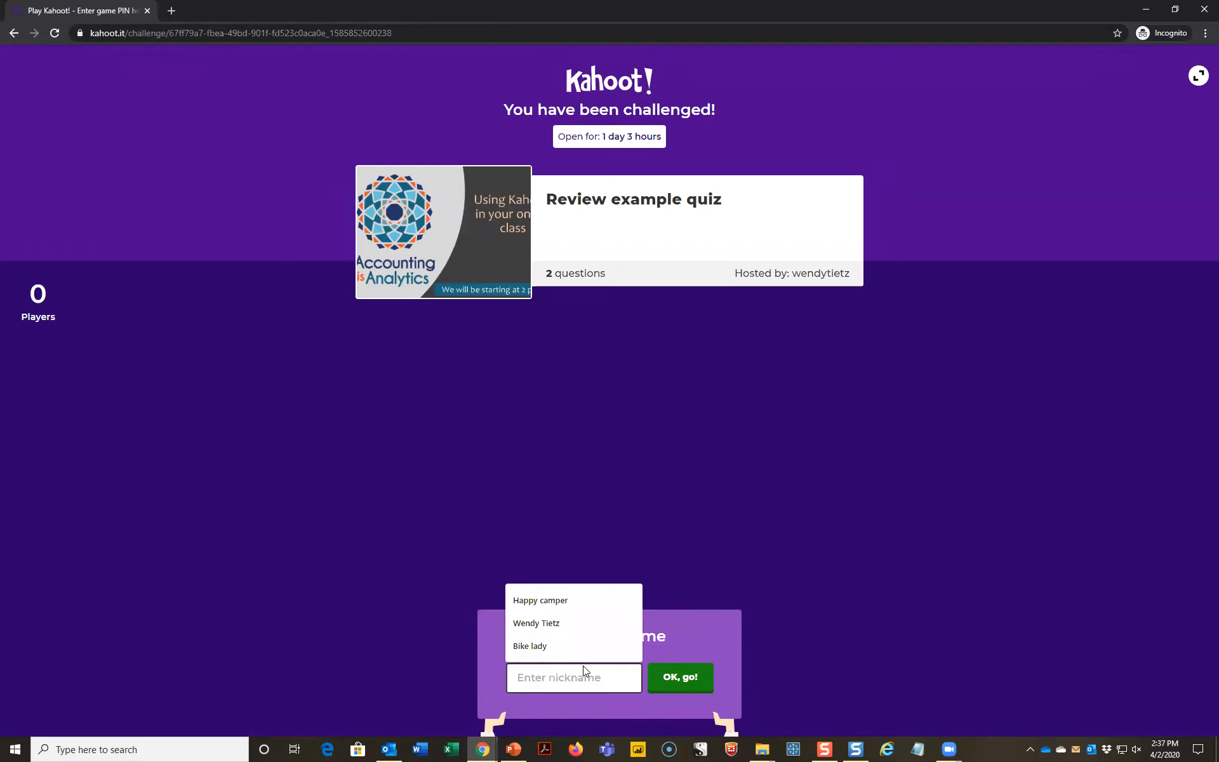
type("Happy camper")
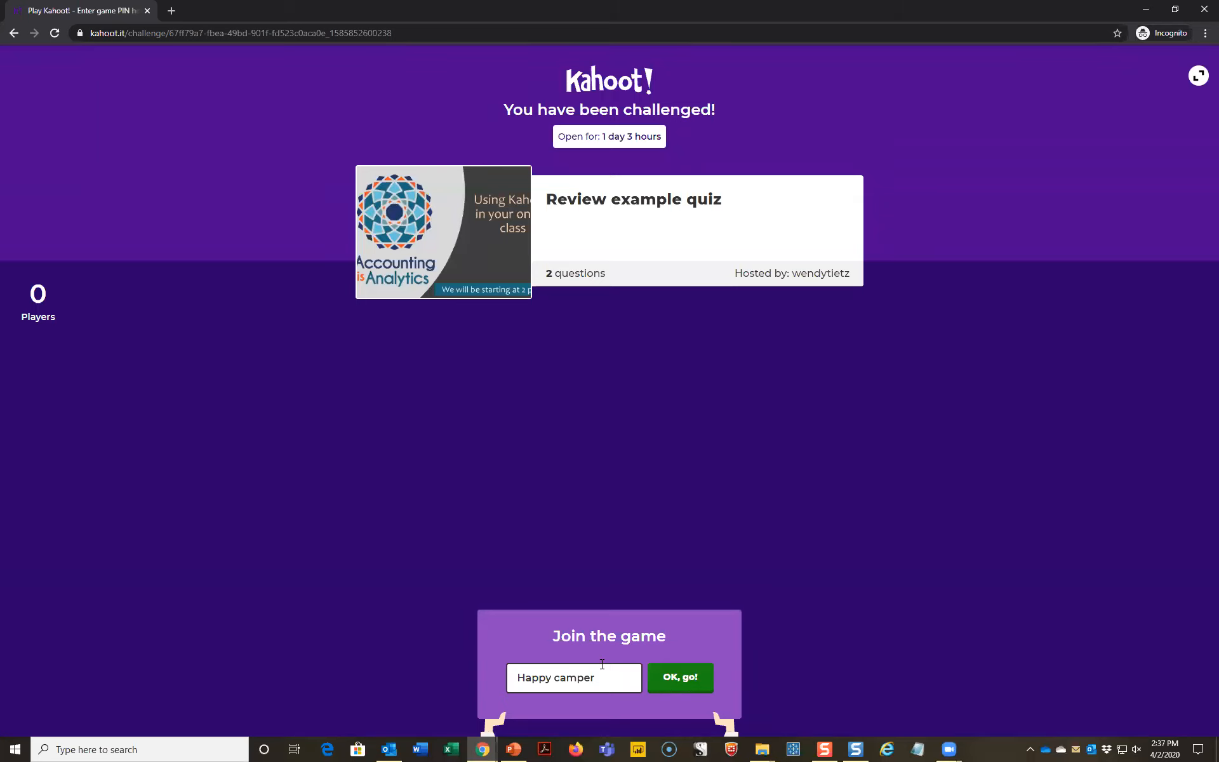
left_click(670, 683)
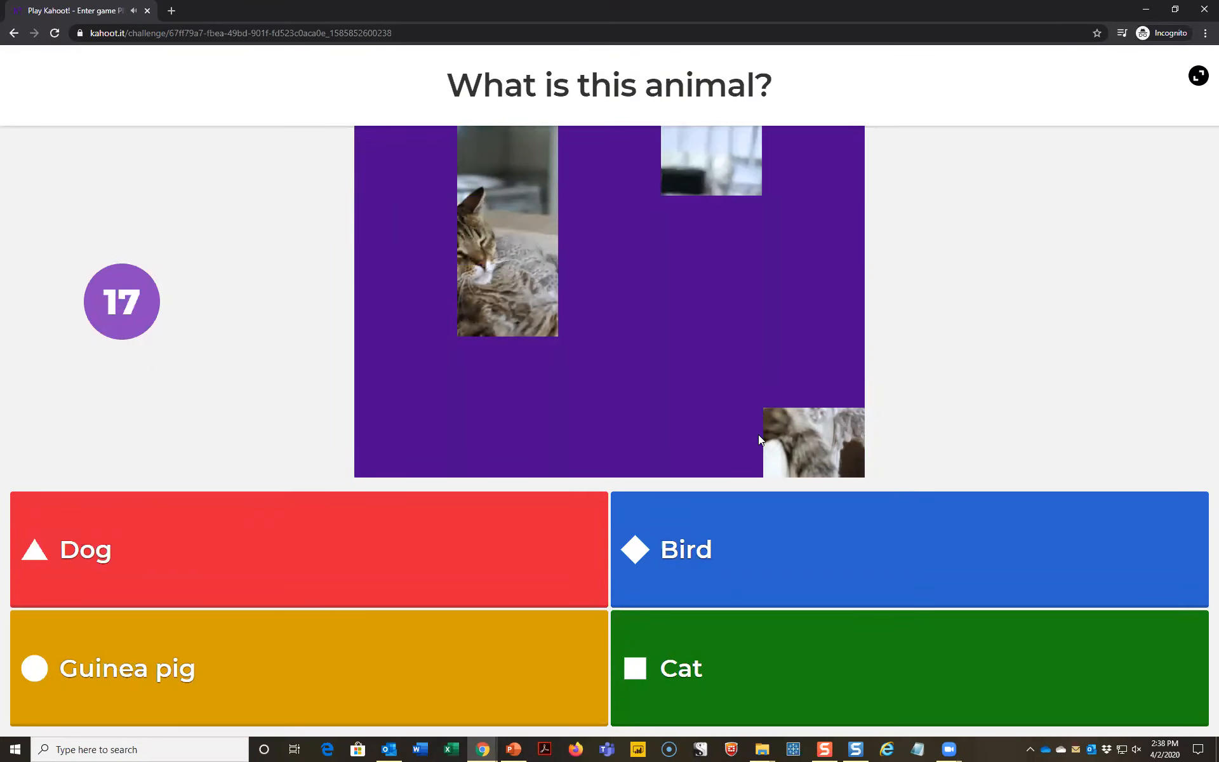
left_click(783, 672)
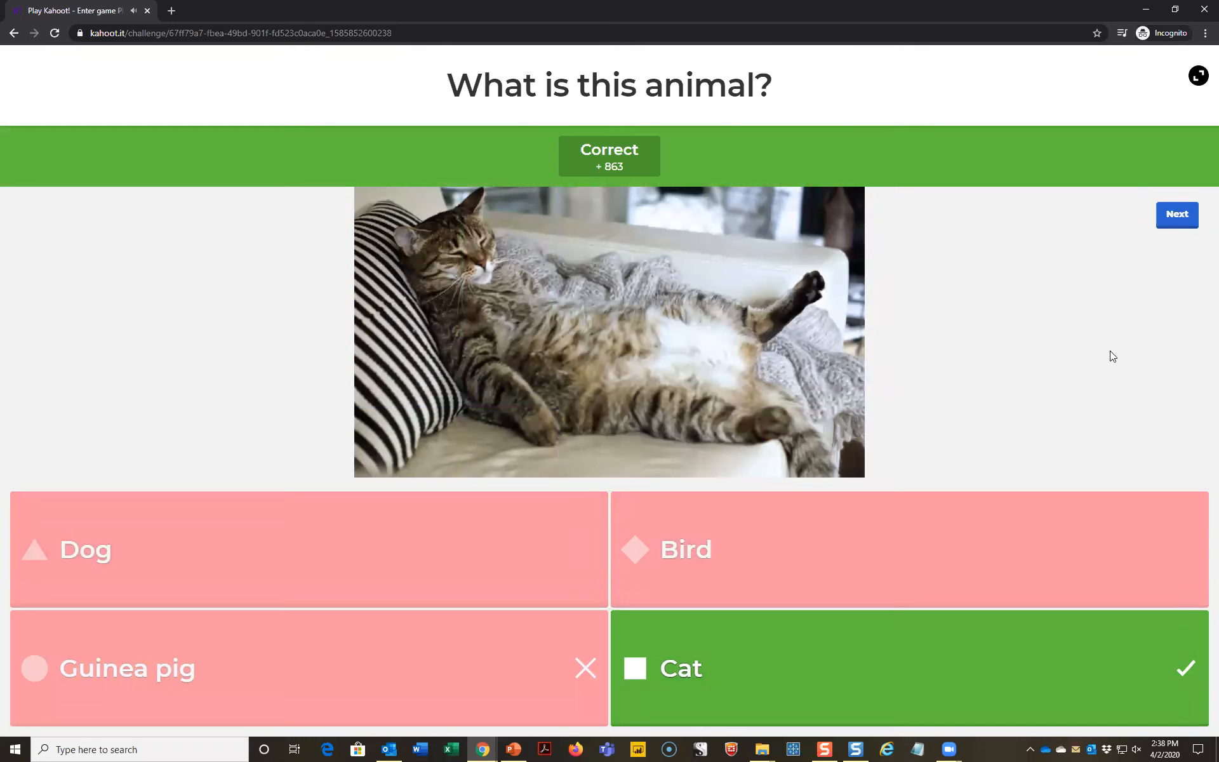
- Answer "Current Liability" to the question "Inventory is classified as:", finish the challenge and close the incognito window
left_click(1175, 216)
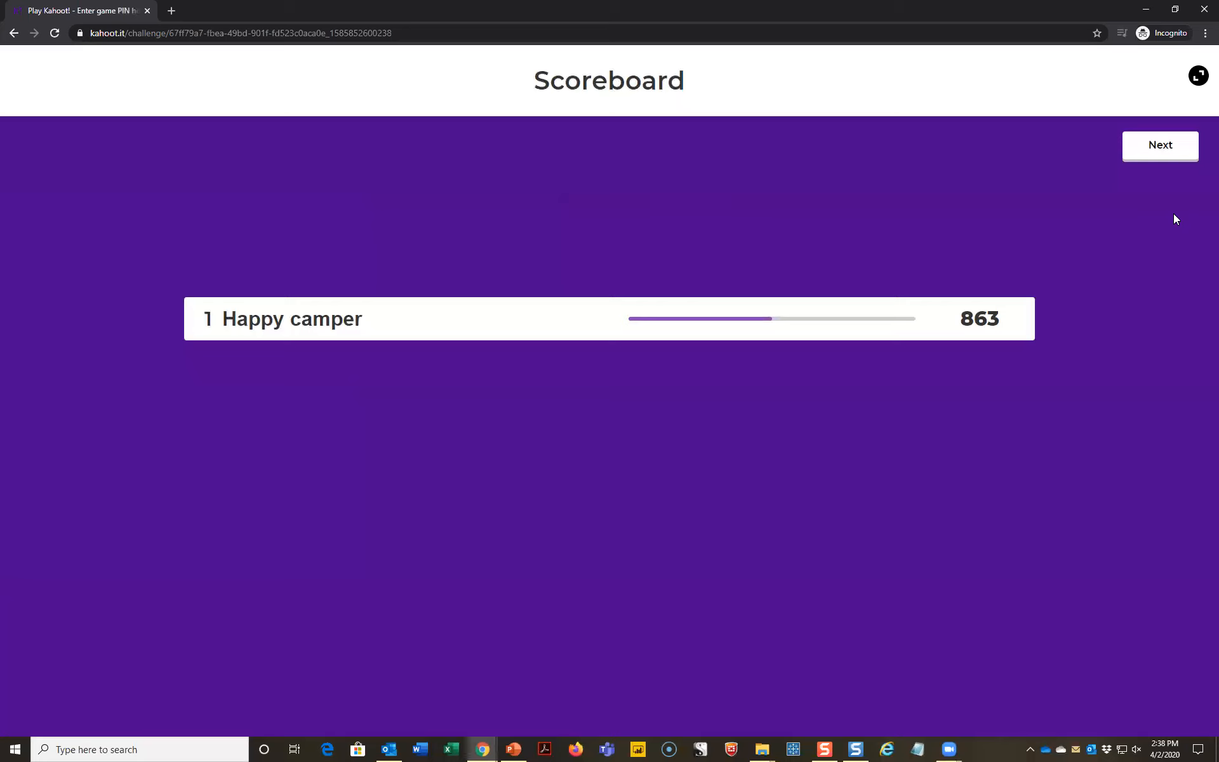
left_click(1164, 152)
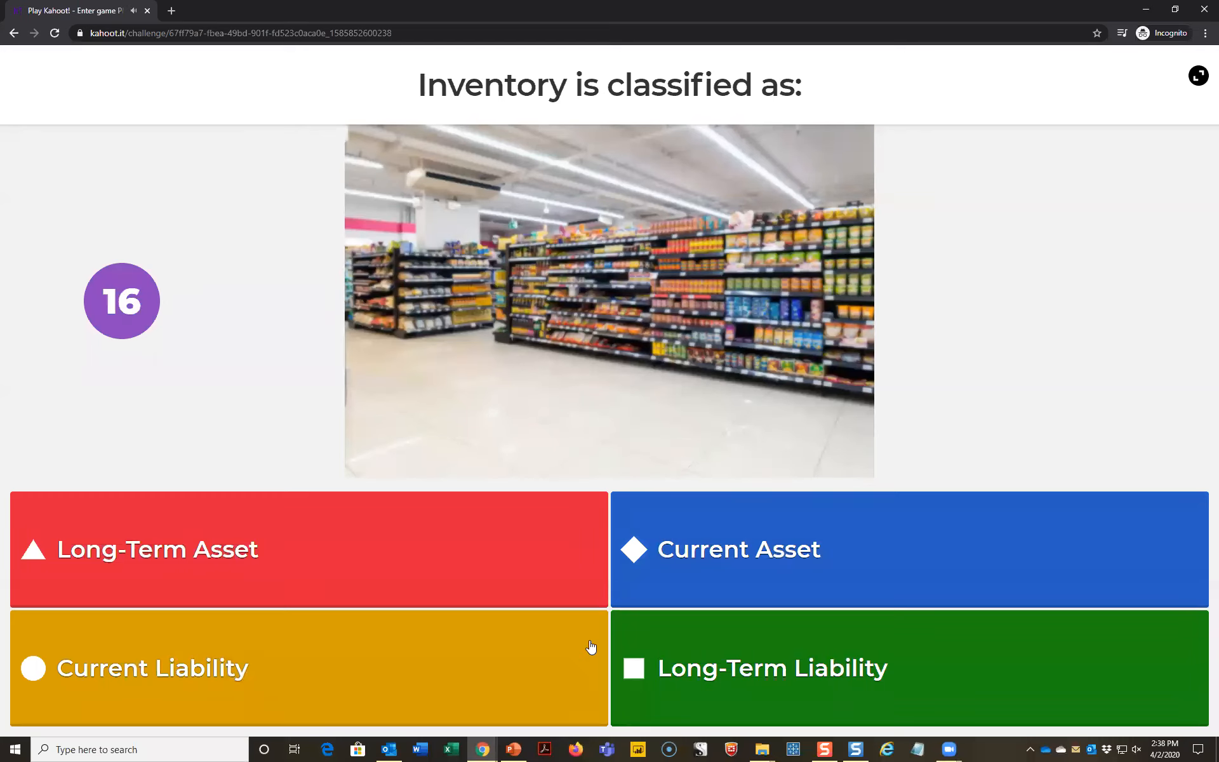
left_click(504, 684)
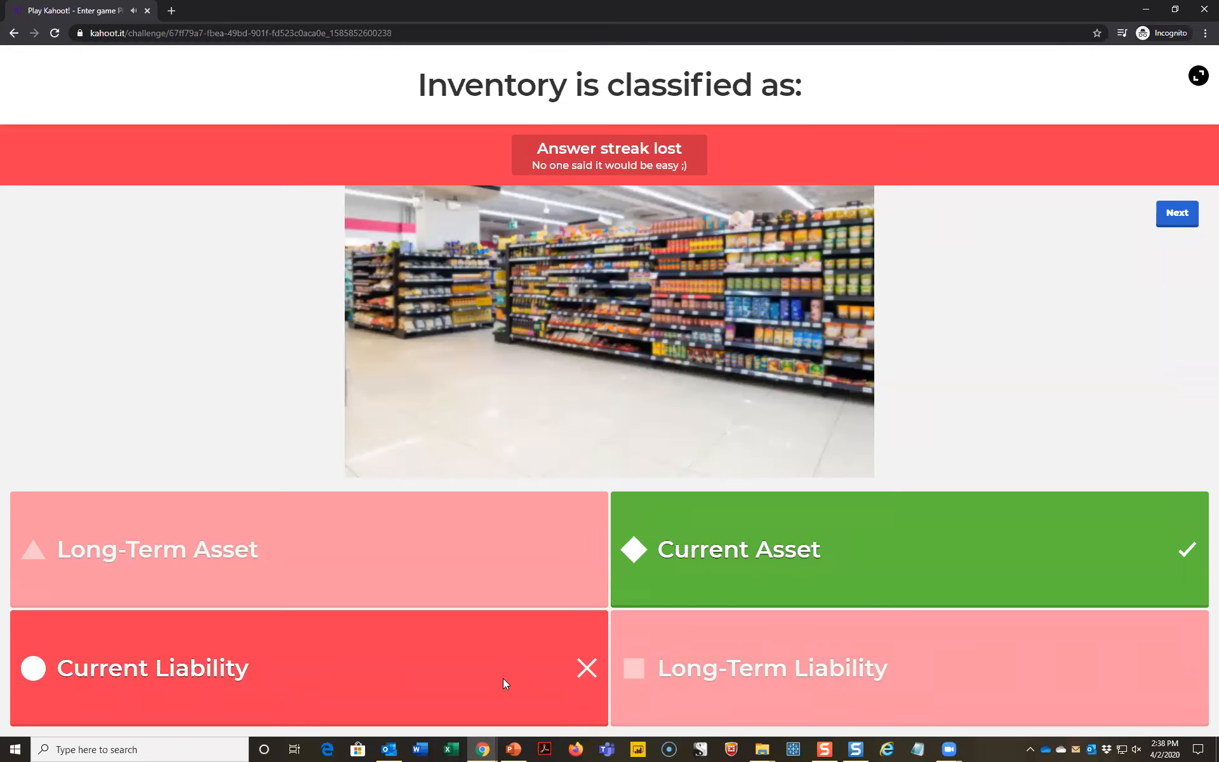
left_click(1175, 214)
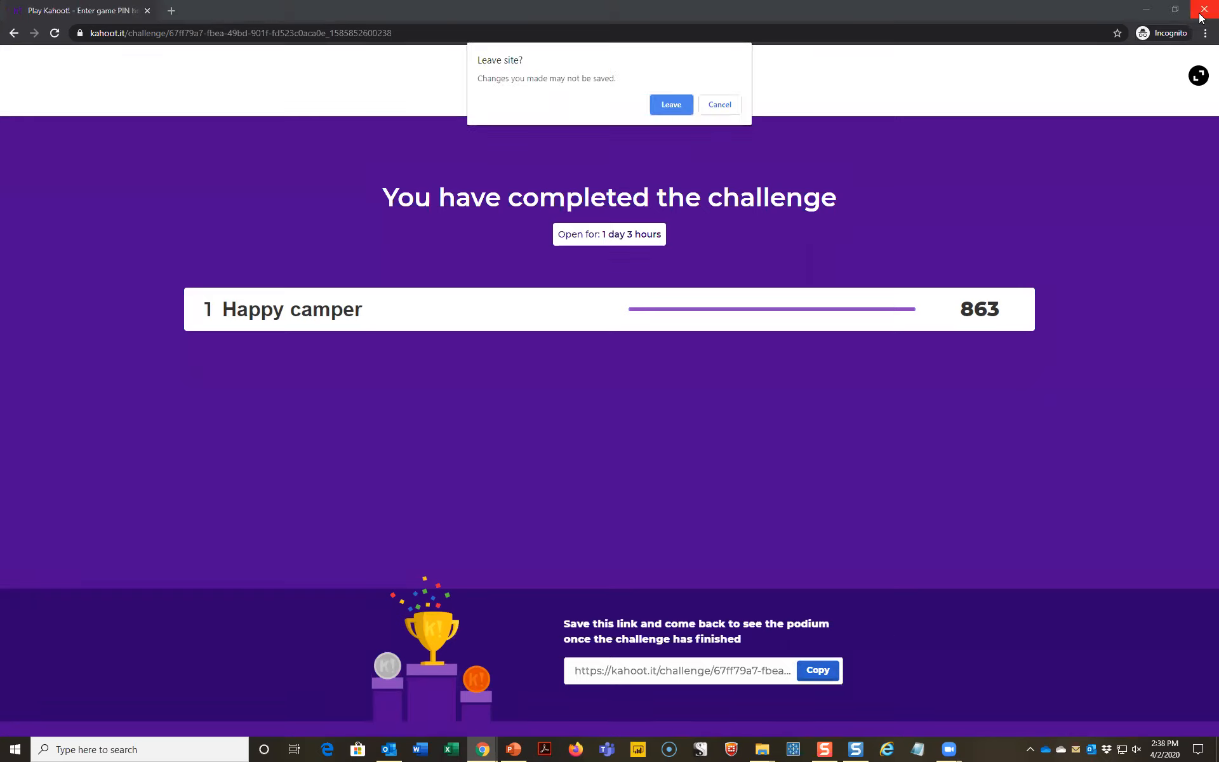
left_click(663, 103)
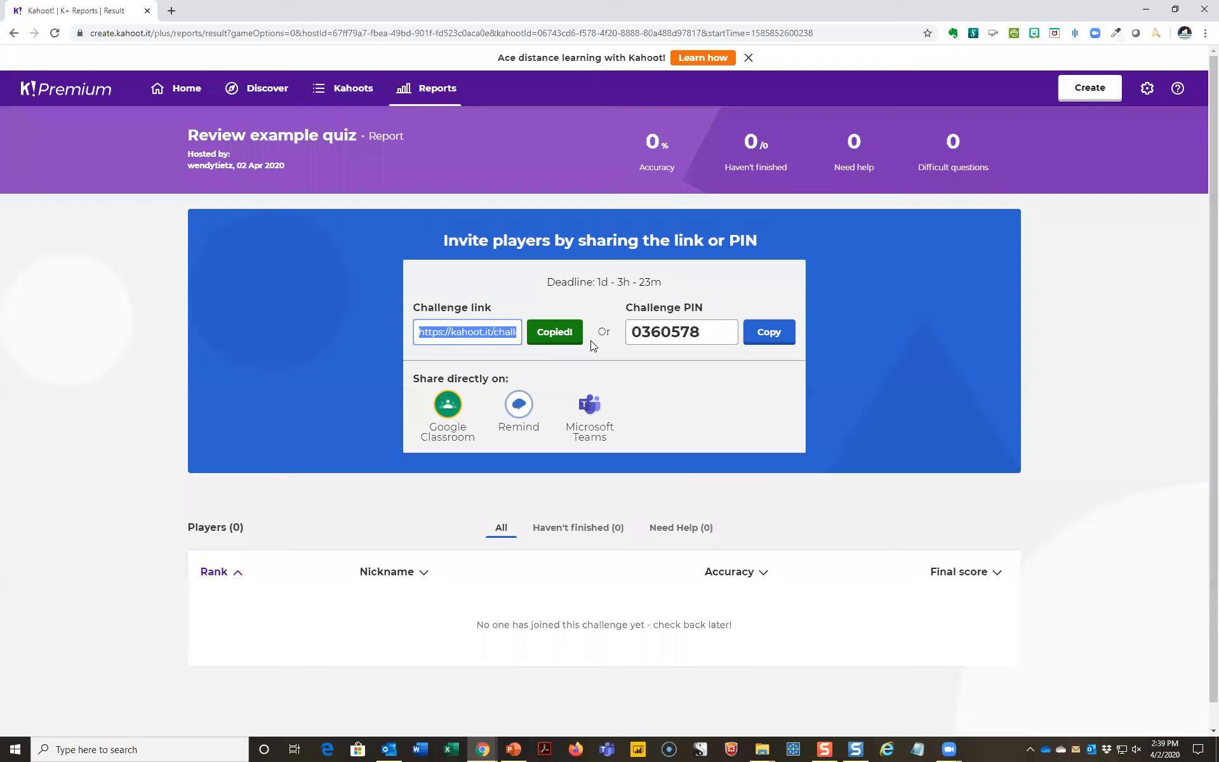
- Switch to the PowerPoint presentation, start the slide show from the current slide and advance to the "Follow our blog" slide
left_click(515, 743)
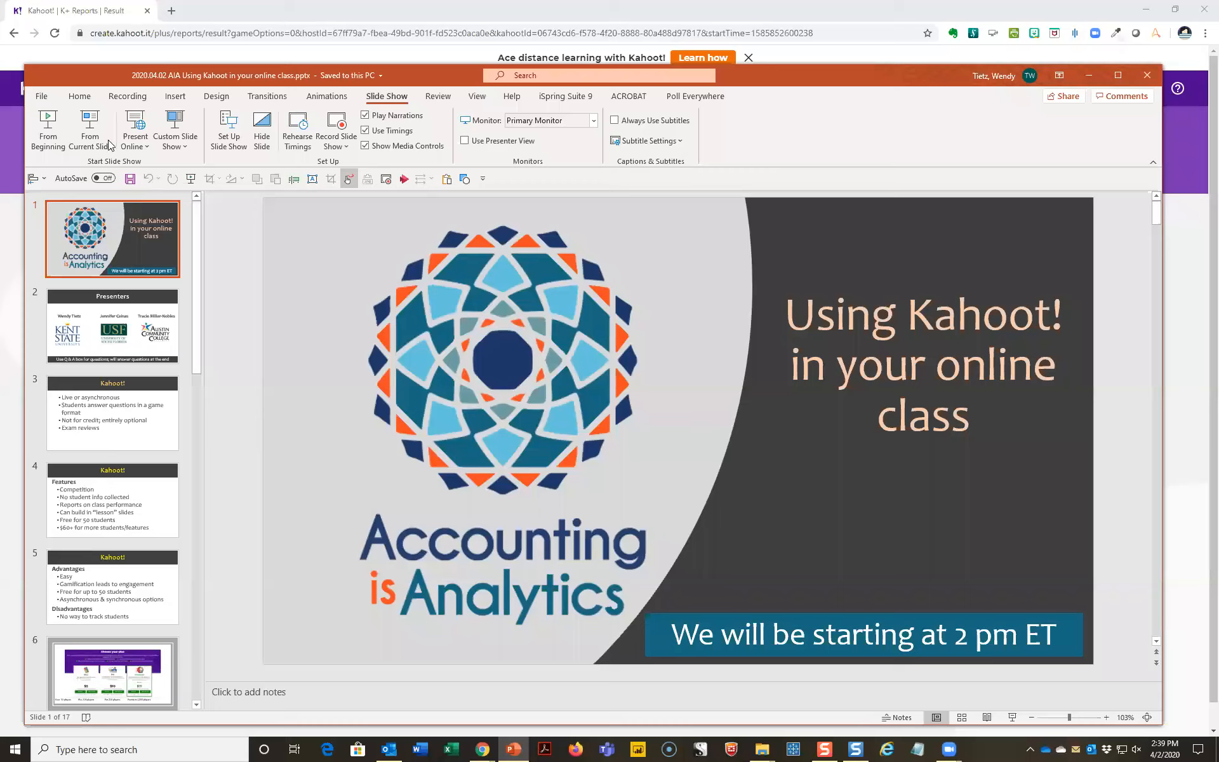
left_click(105, 141)
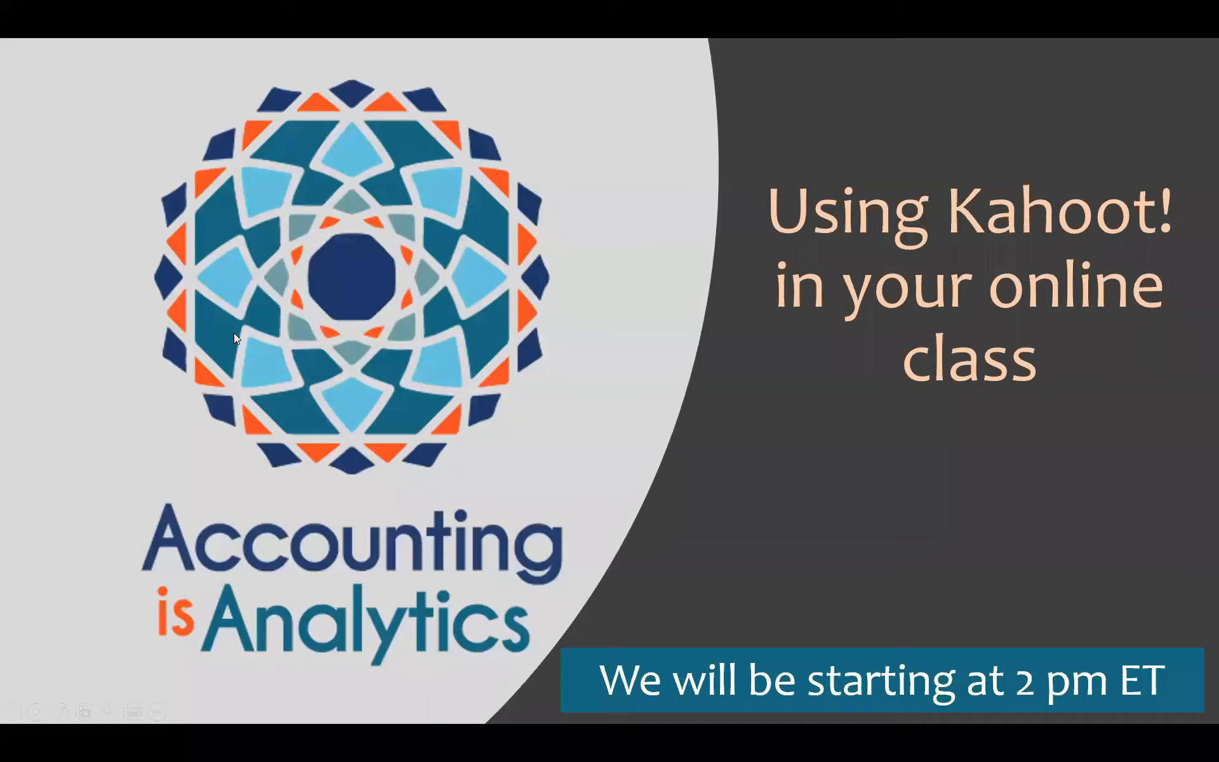
left_click(233, 333)
left_click(234, 333)
left_click(235, 333)
left_click(234, 333)
left_click(235, 334)
left_click(234, 338)
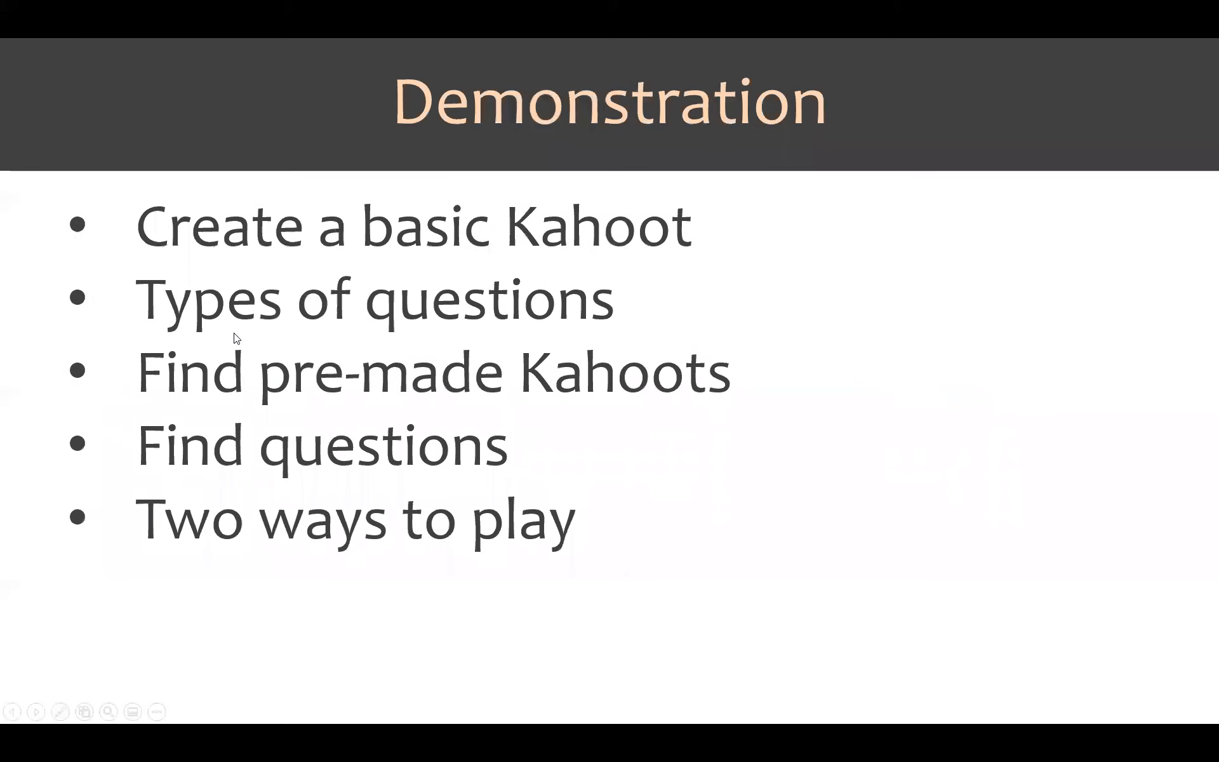
left_click(237, 338)
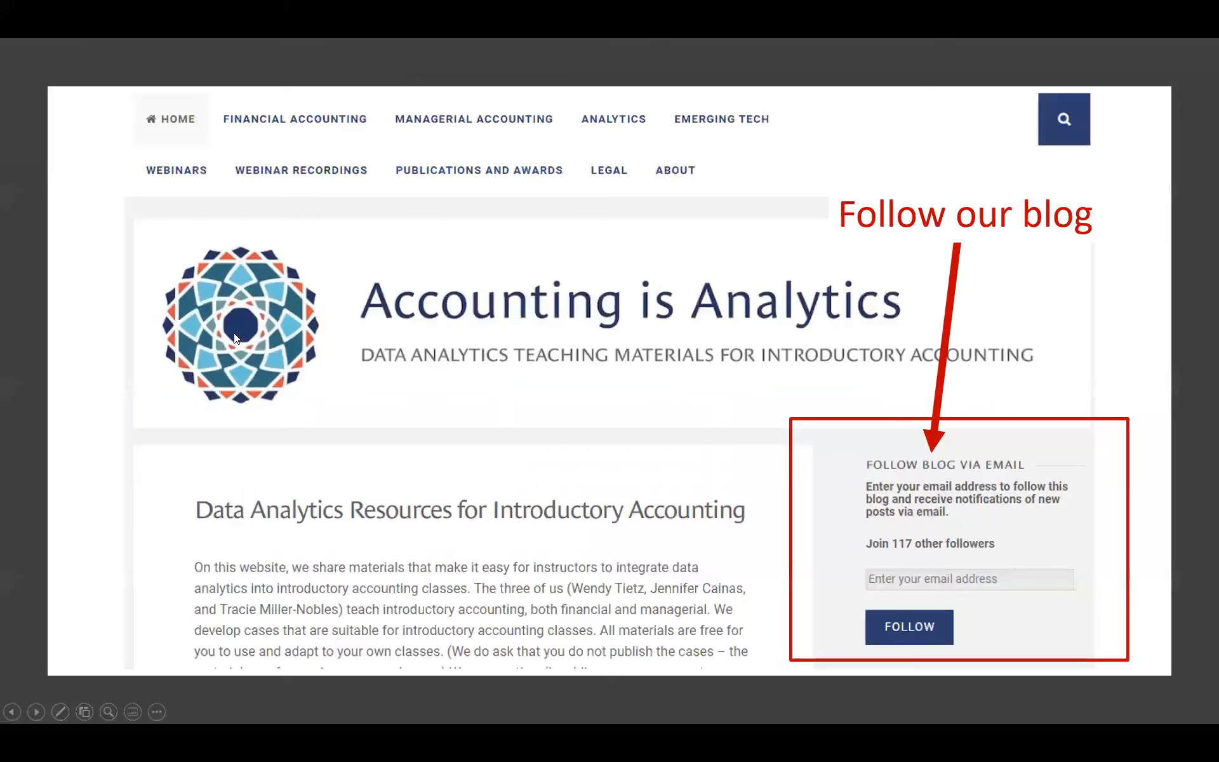